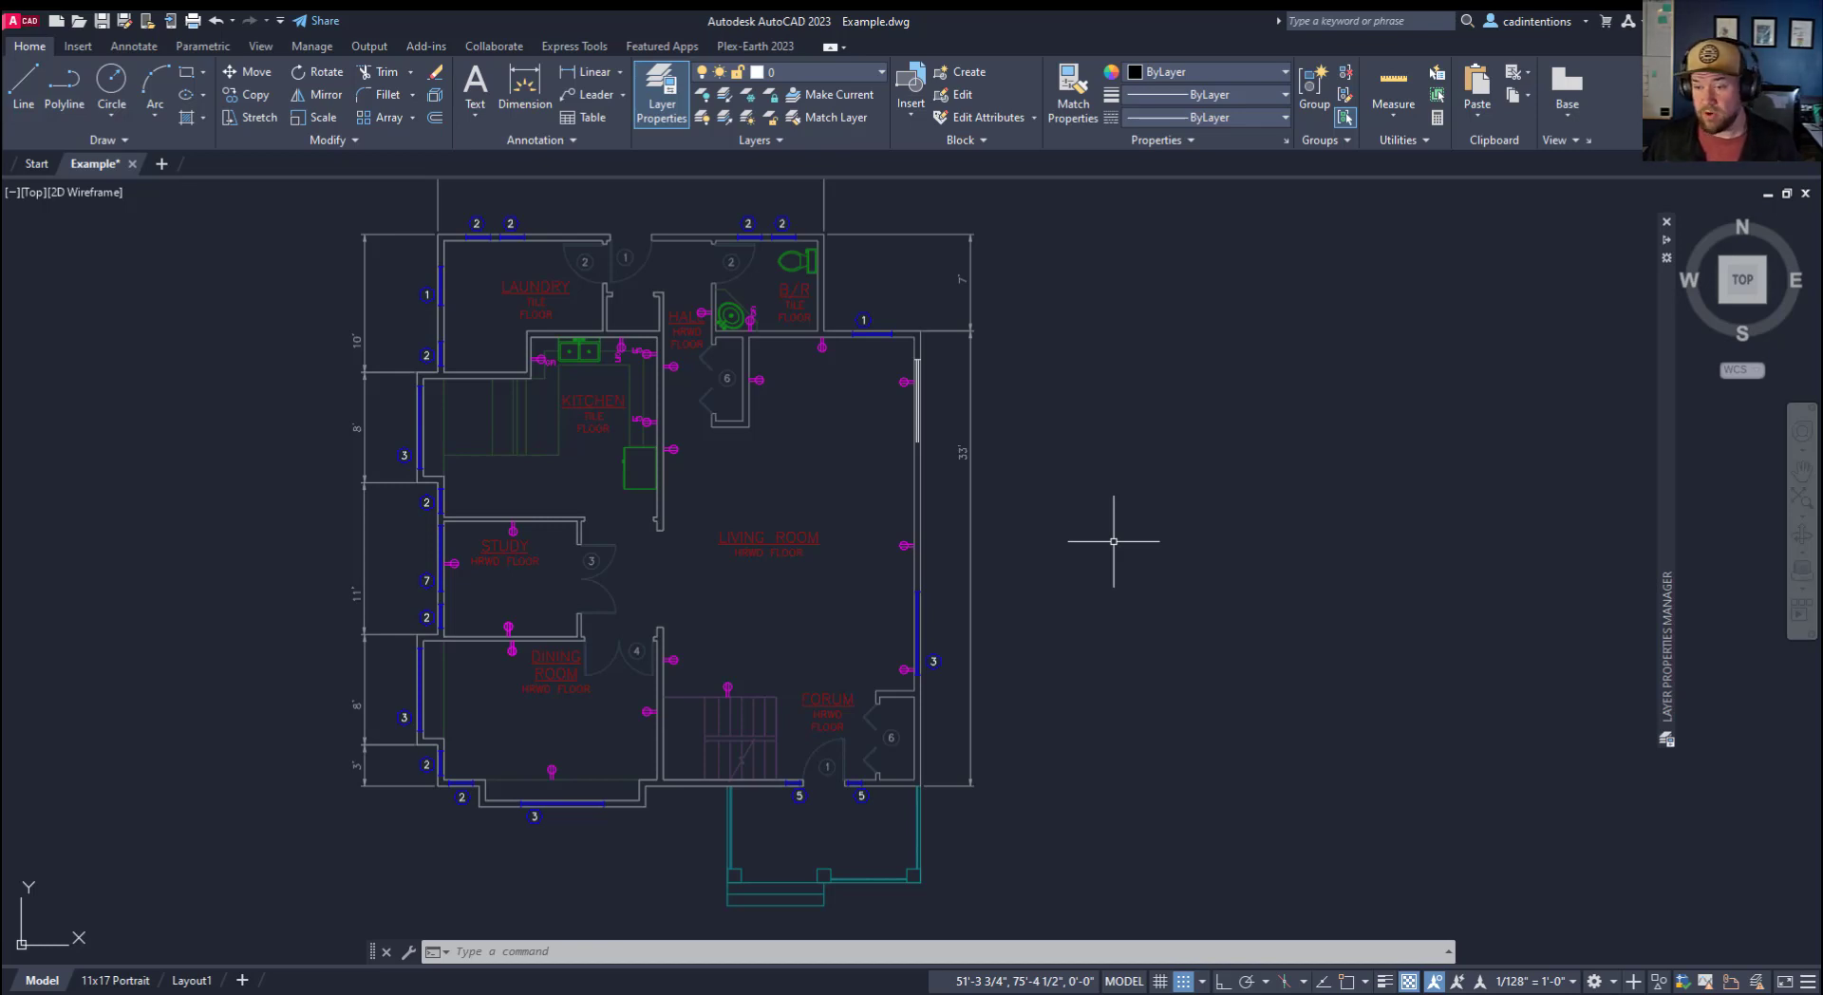
# Recentre the floor plan and clear stray selections of the xref.
pyautogui.click(1114, 541)
pyautogui.press('Escape')
pyautogui.press('Escape')
pyautogui.press('Escape')
pyautogui.moveTo(1118, 541); pyautogui.dragTo(1177, 524, button='middle')
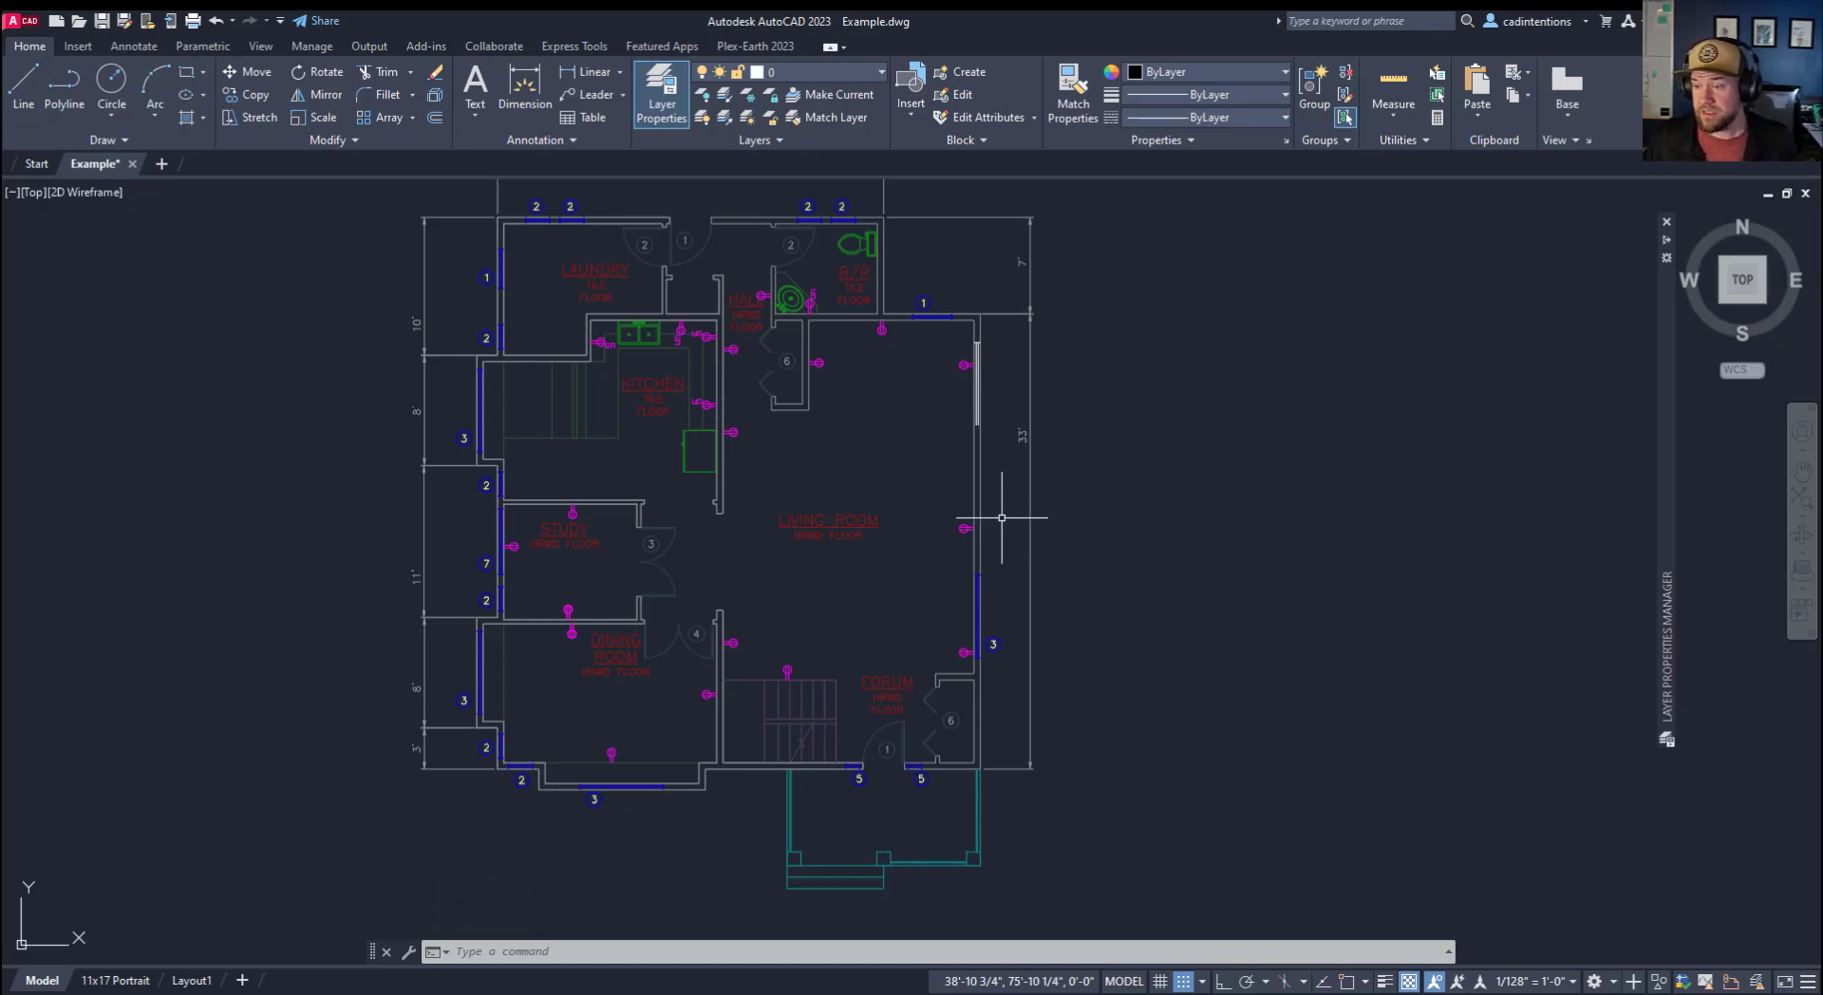
pyautogui.click(931, 487)
pyautogui.press('Escape')
pyautogui.press('Escape')
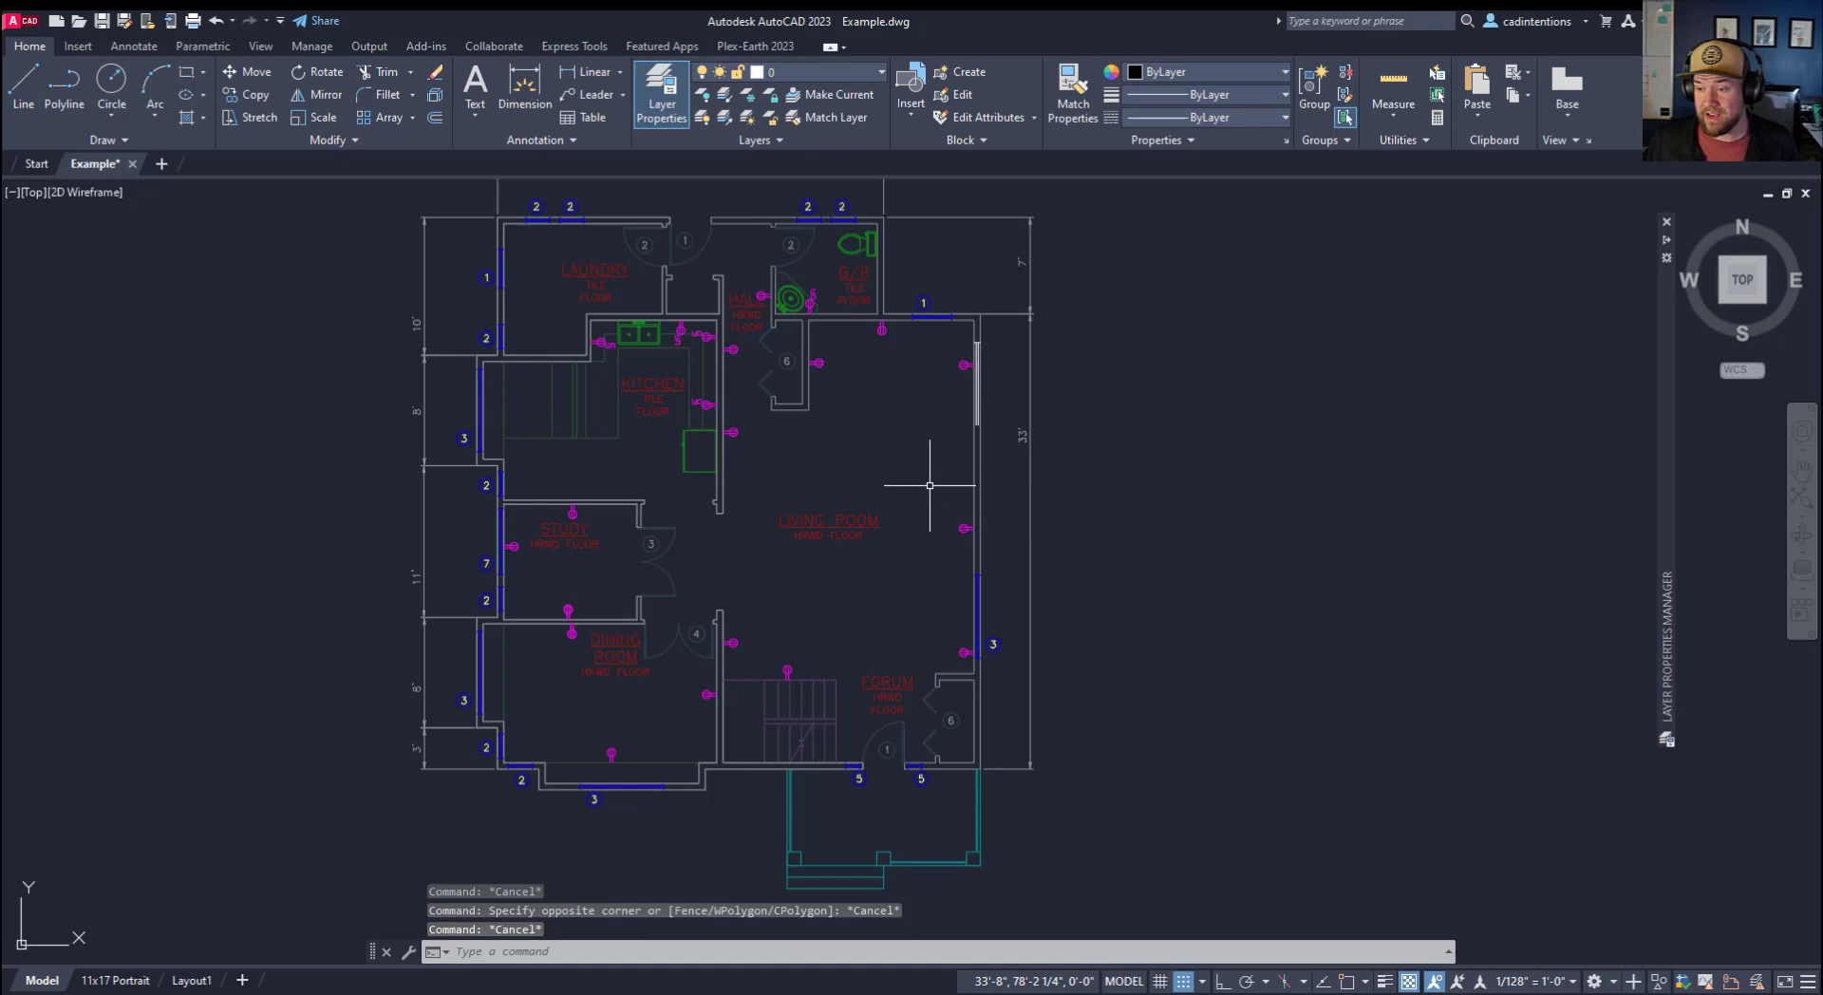
pyautogui.click(598, 501)
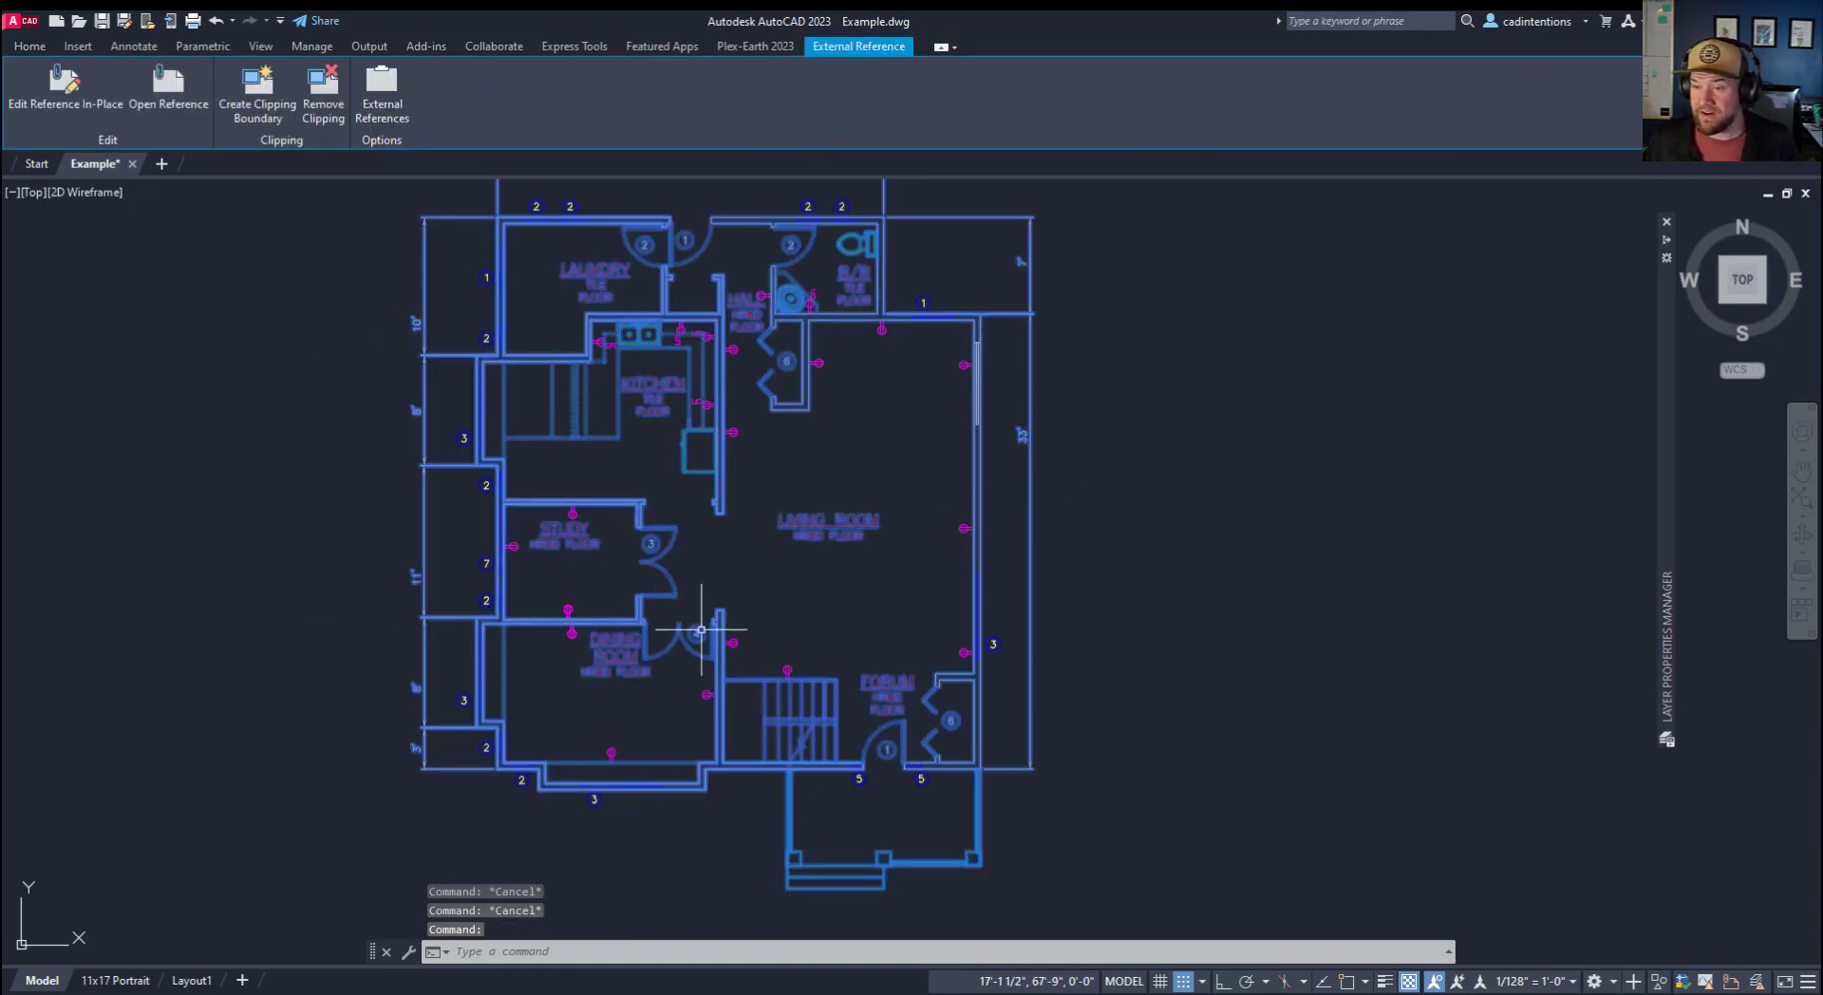
pyautogui.press('Escape')
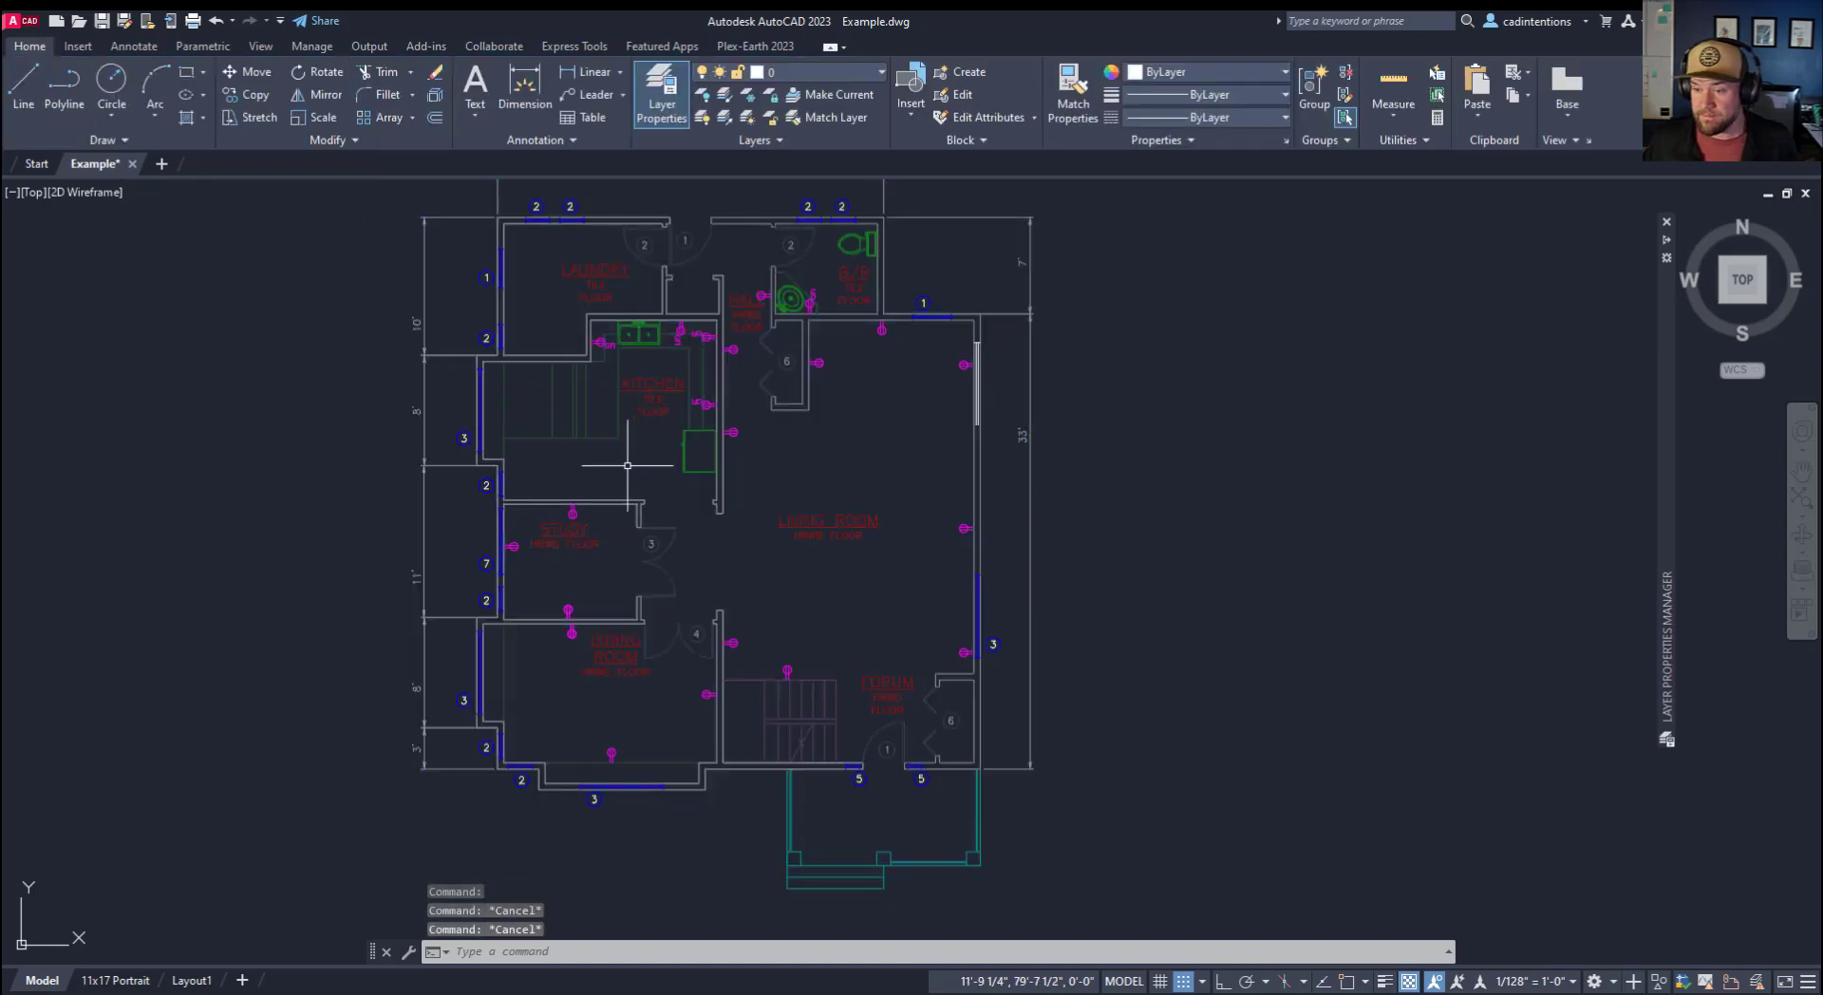
pyautogui.press('Escape')
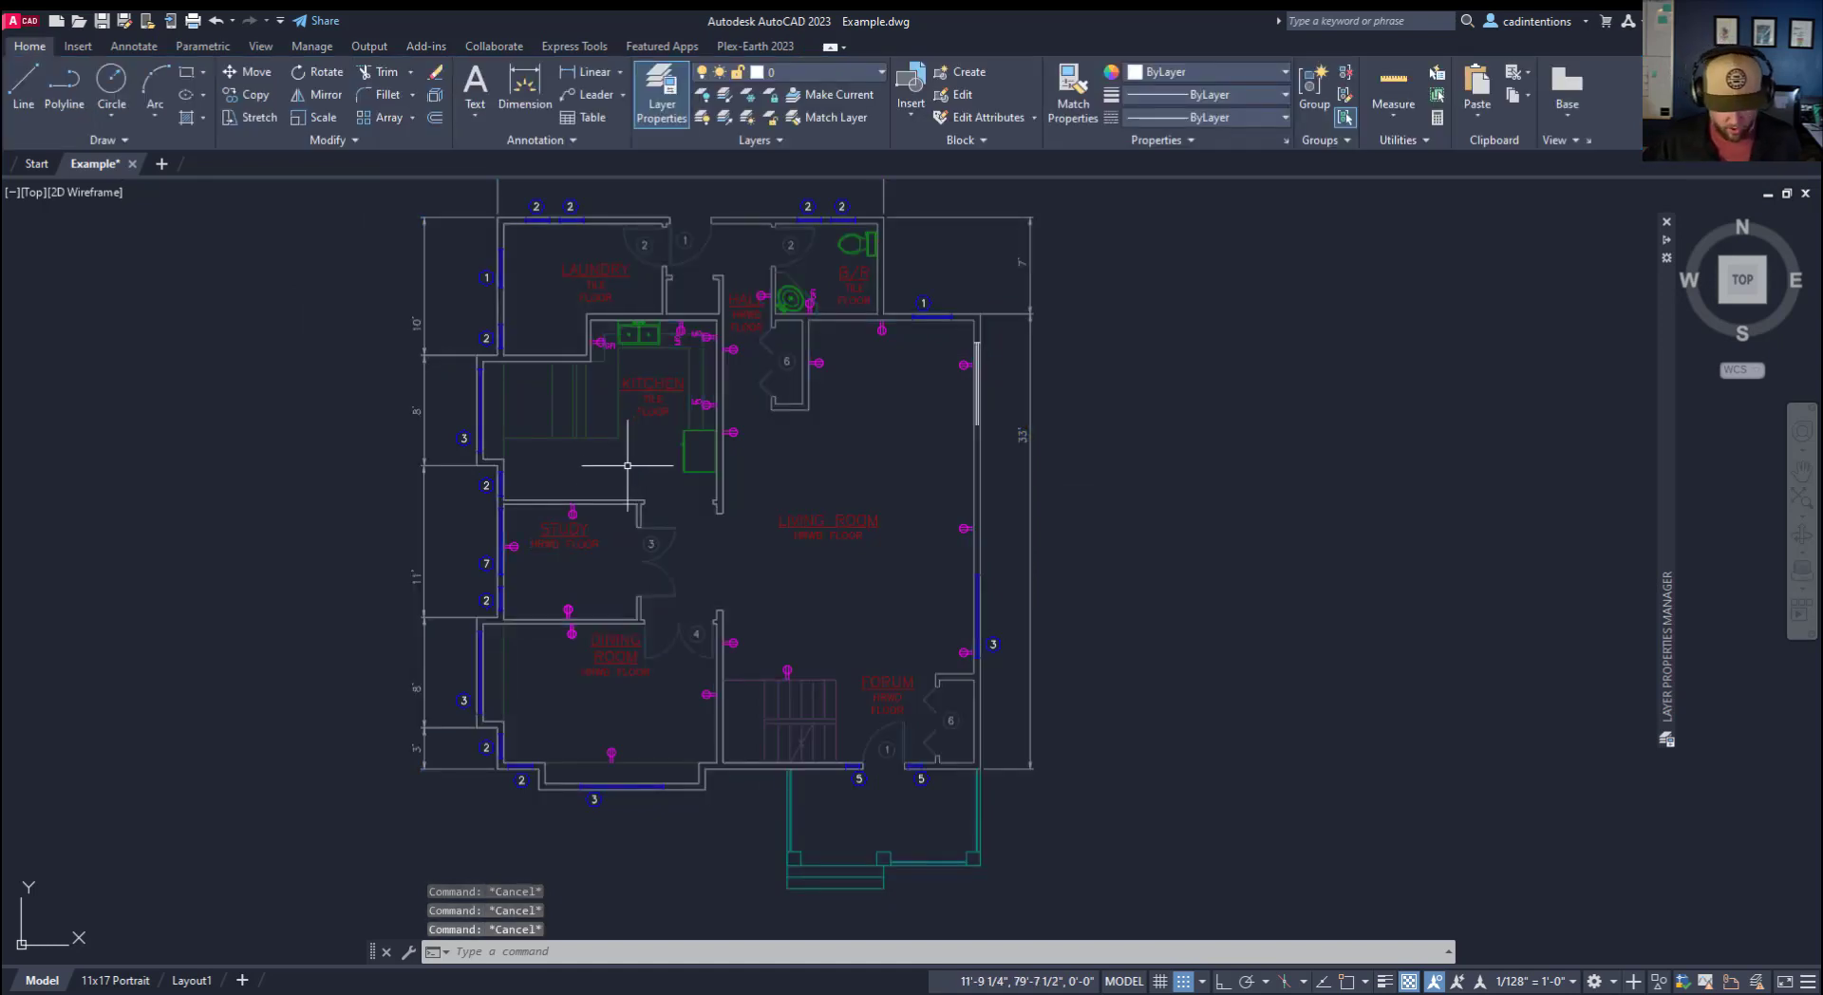
# Use NCOPY to copy the nested wall outline out of the xref in place.
pyautogui.write('NCpoy')
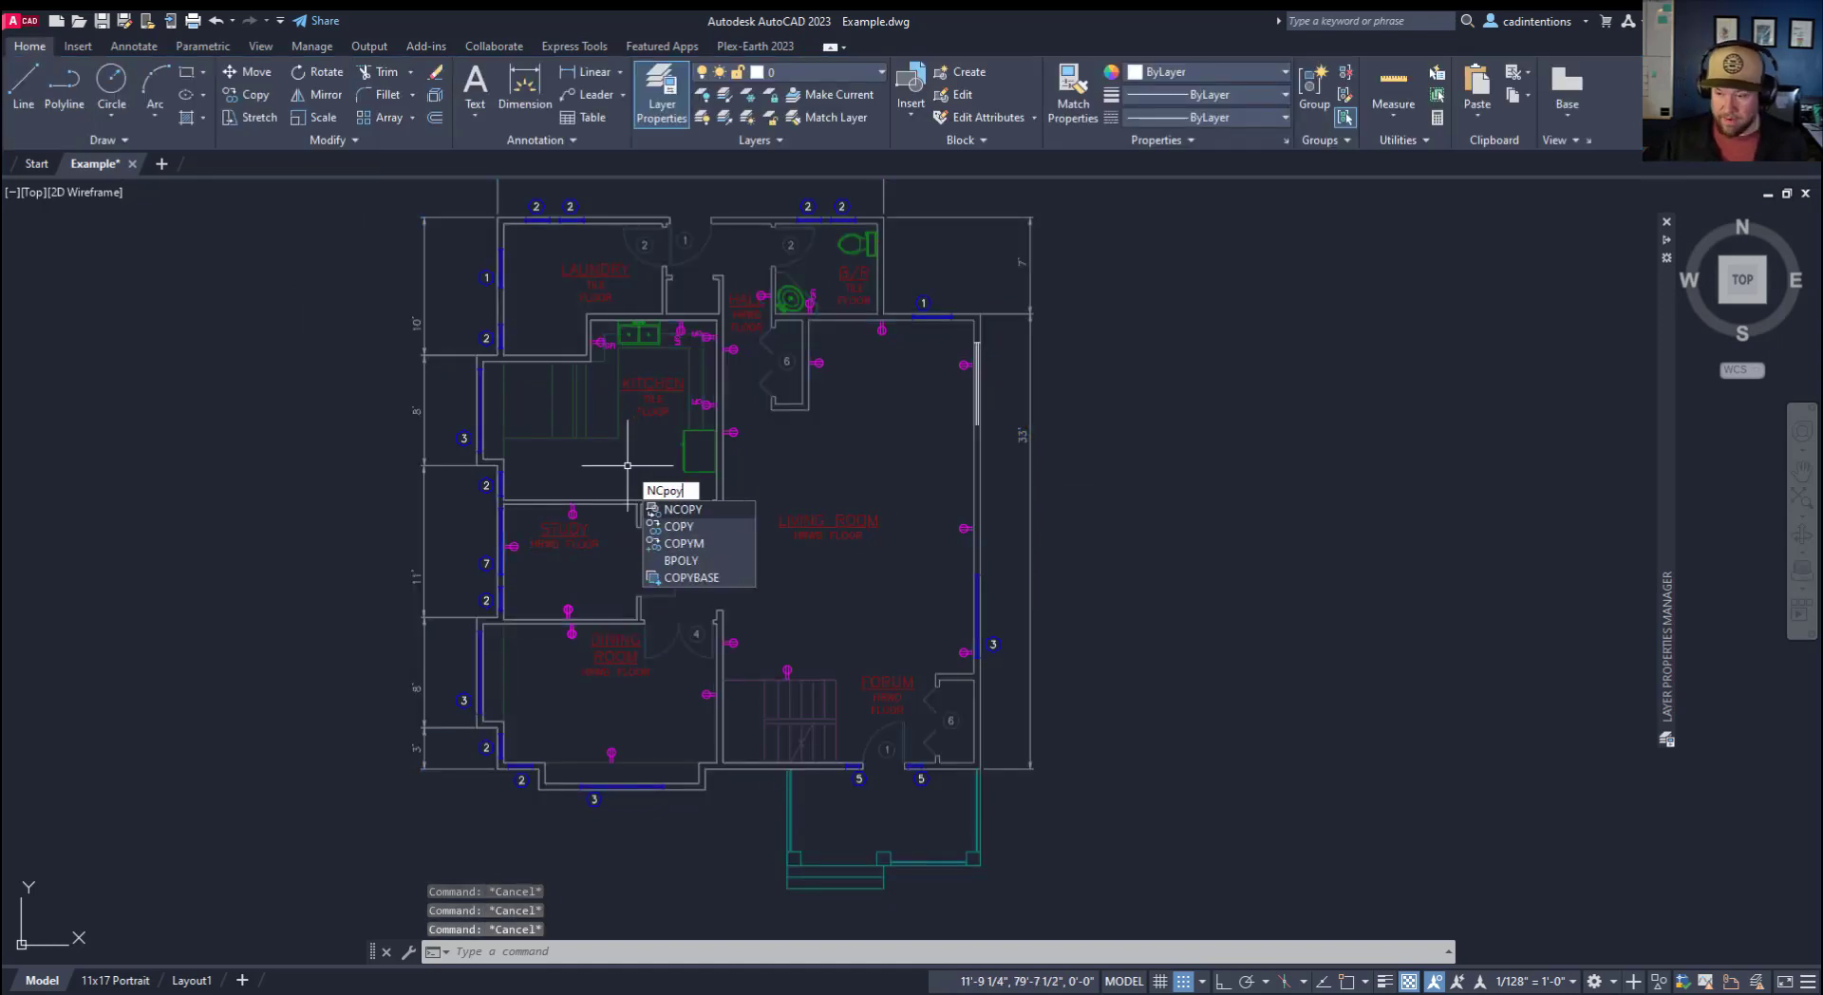
pyautogui.press('Return')
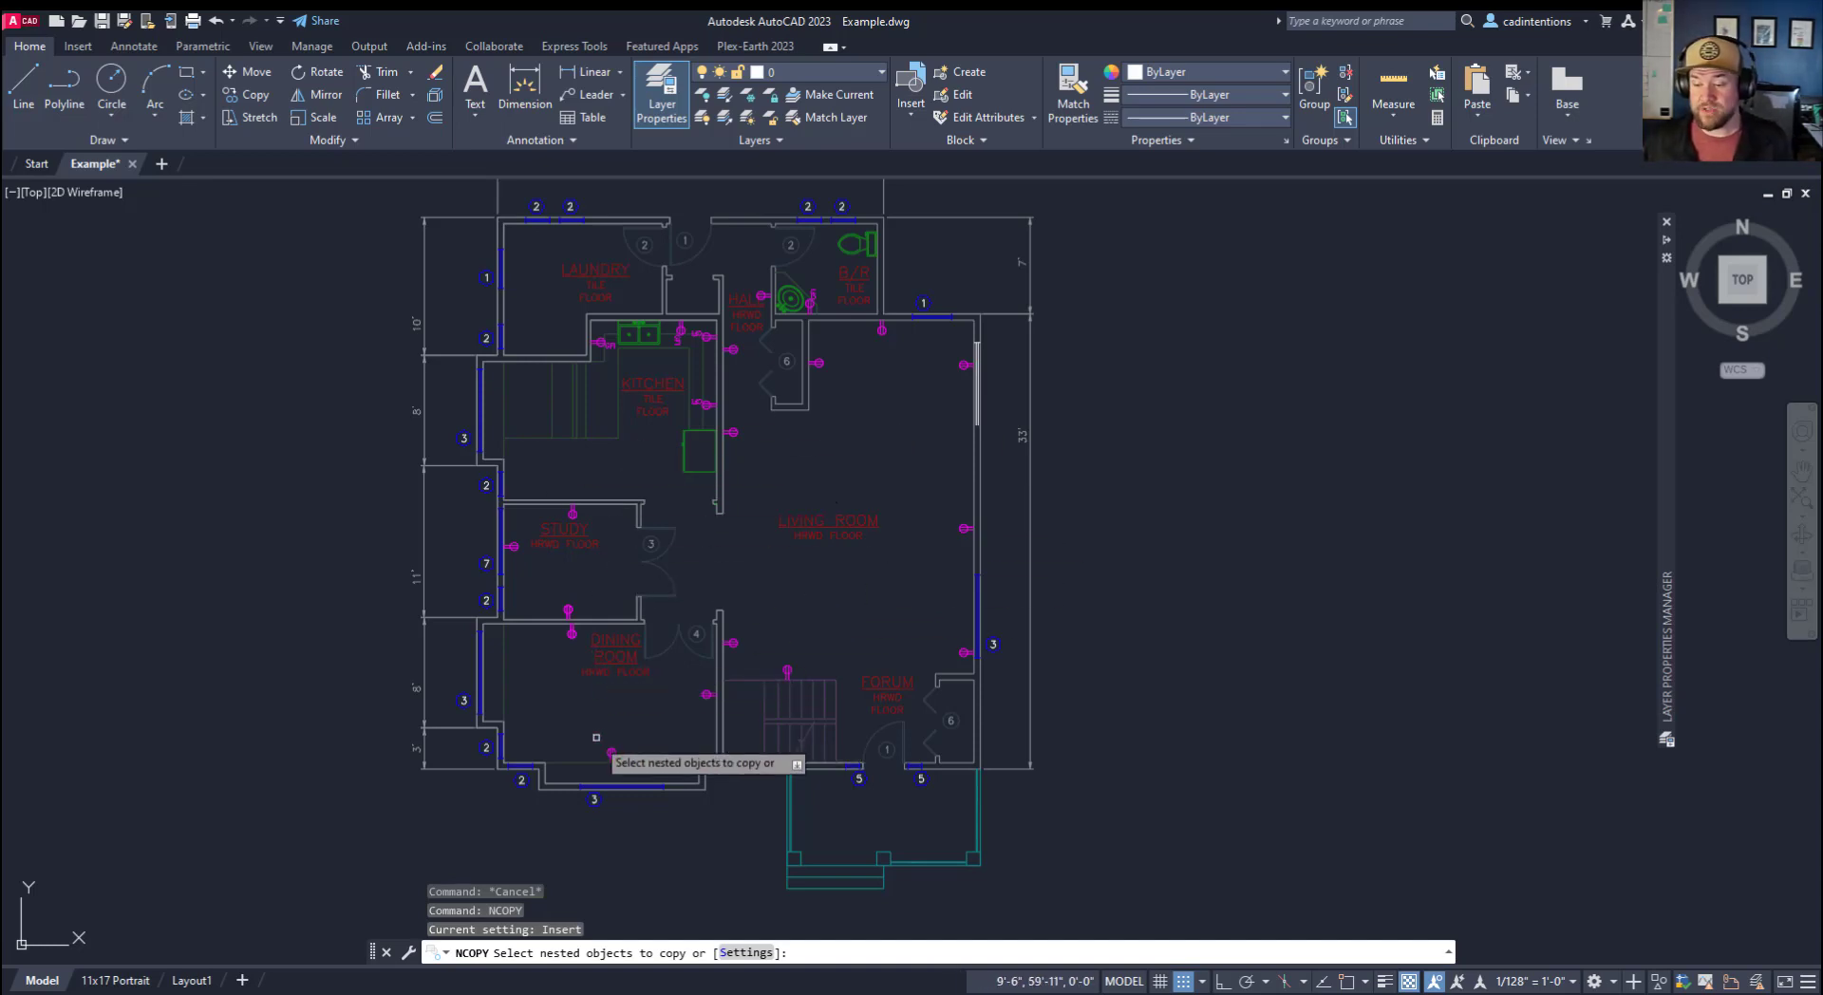
pyautogui.scroll(1, 618, 508)
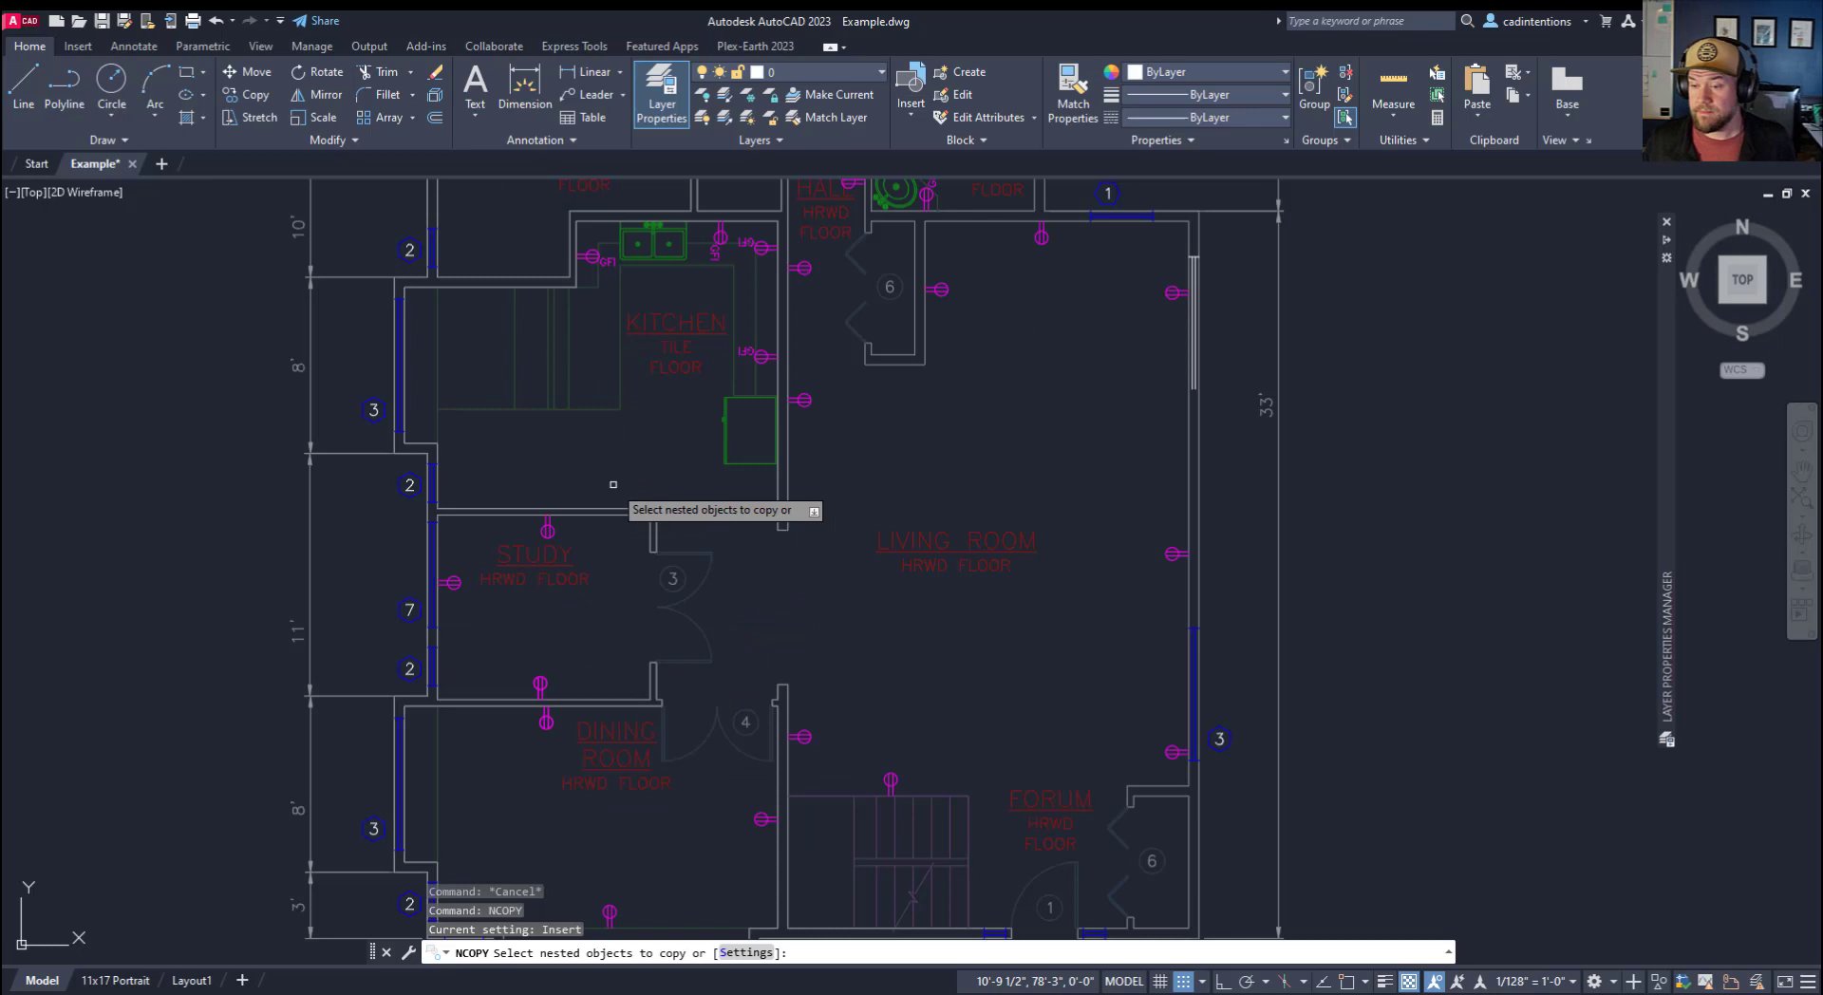
pyautogui.scroll(1, 621, 479)
pyautogui.moveTo(828, 495)
pyautogui.mouseDown(button='middle')
pyautogui.moveTo(854, 476)
pyautogui.moveTo(837, 460)
pyautogui.mouseUp(button='middle')
pyautogui.moveTo(741, 594); pyautogui.dragTo(730, 556, button='middle')
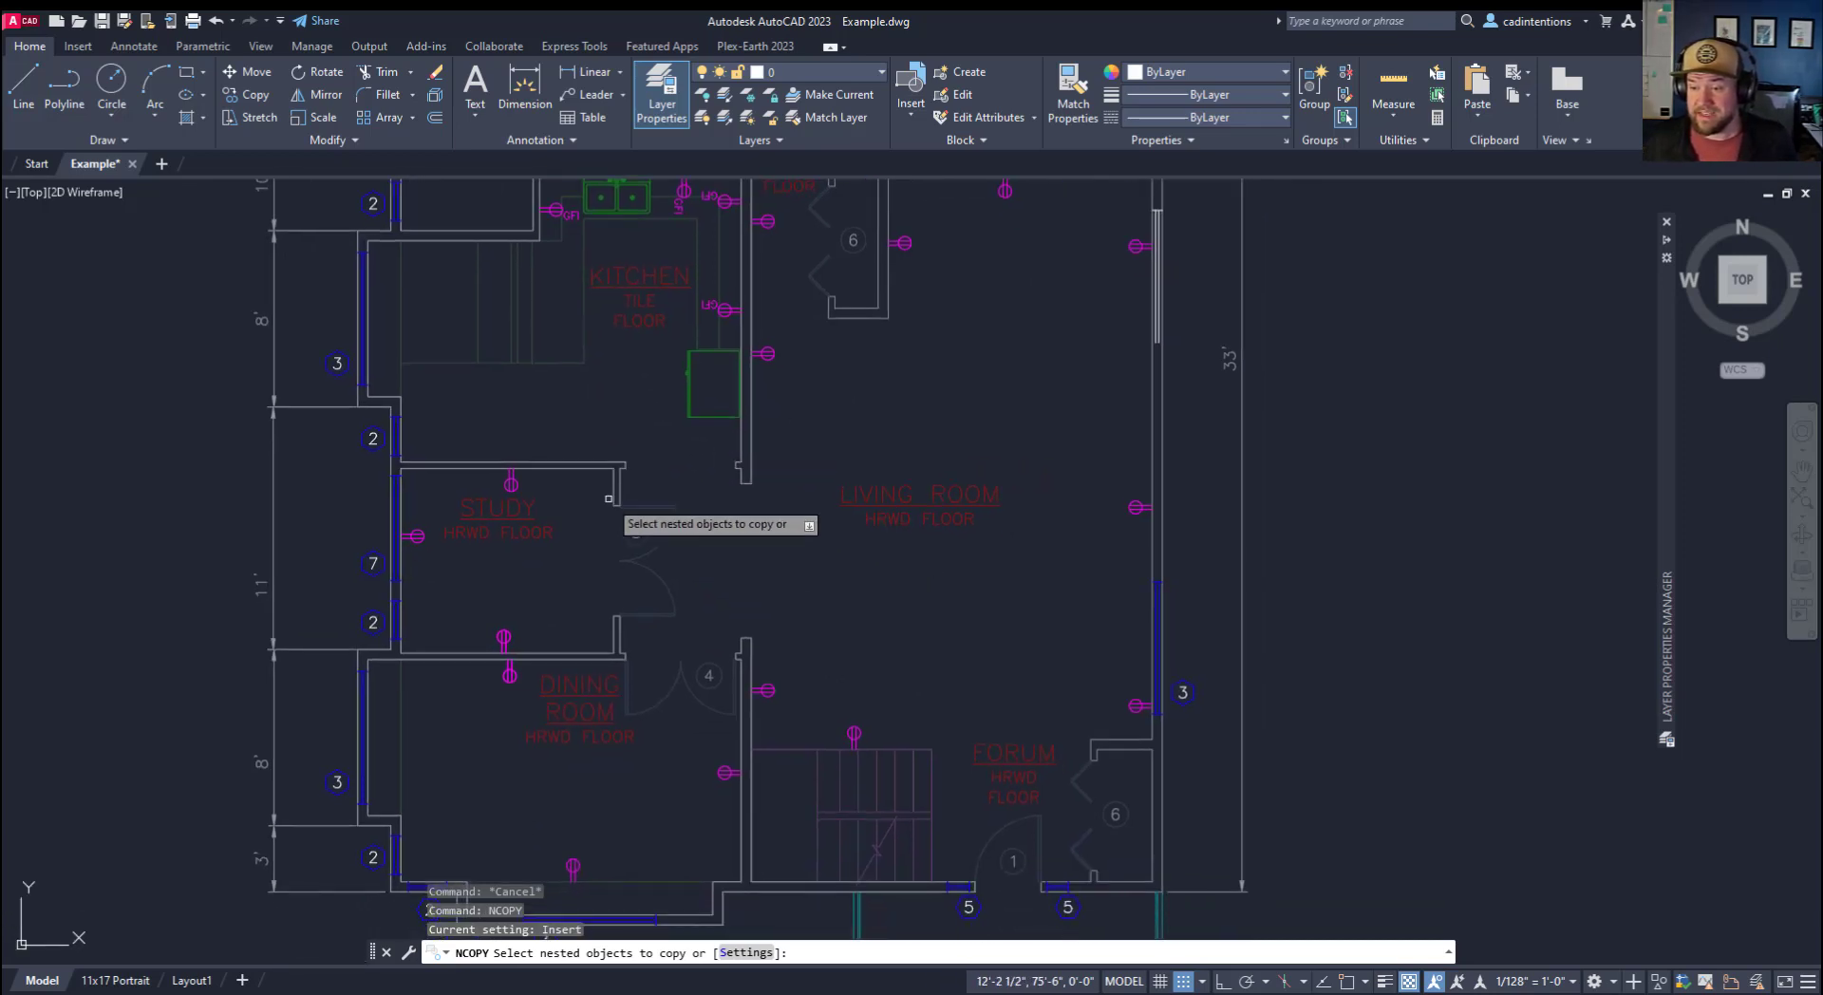
pyautogui.click(574, 463)
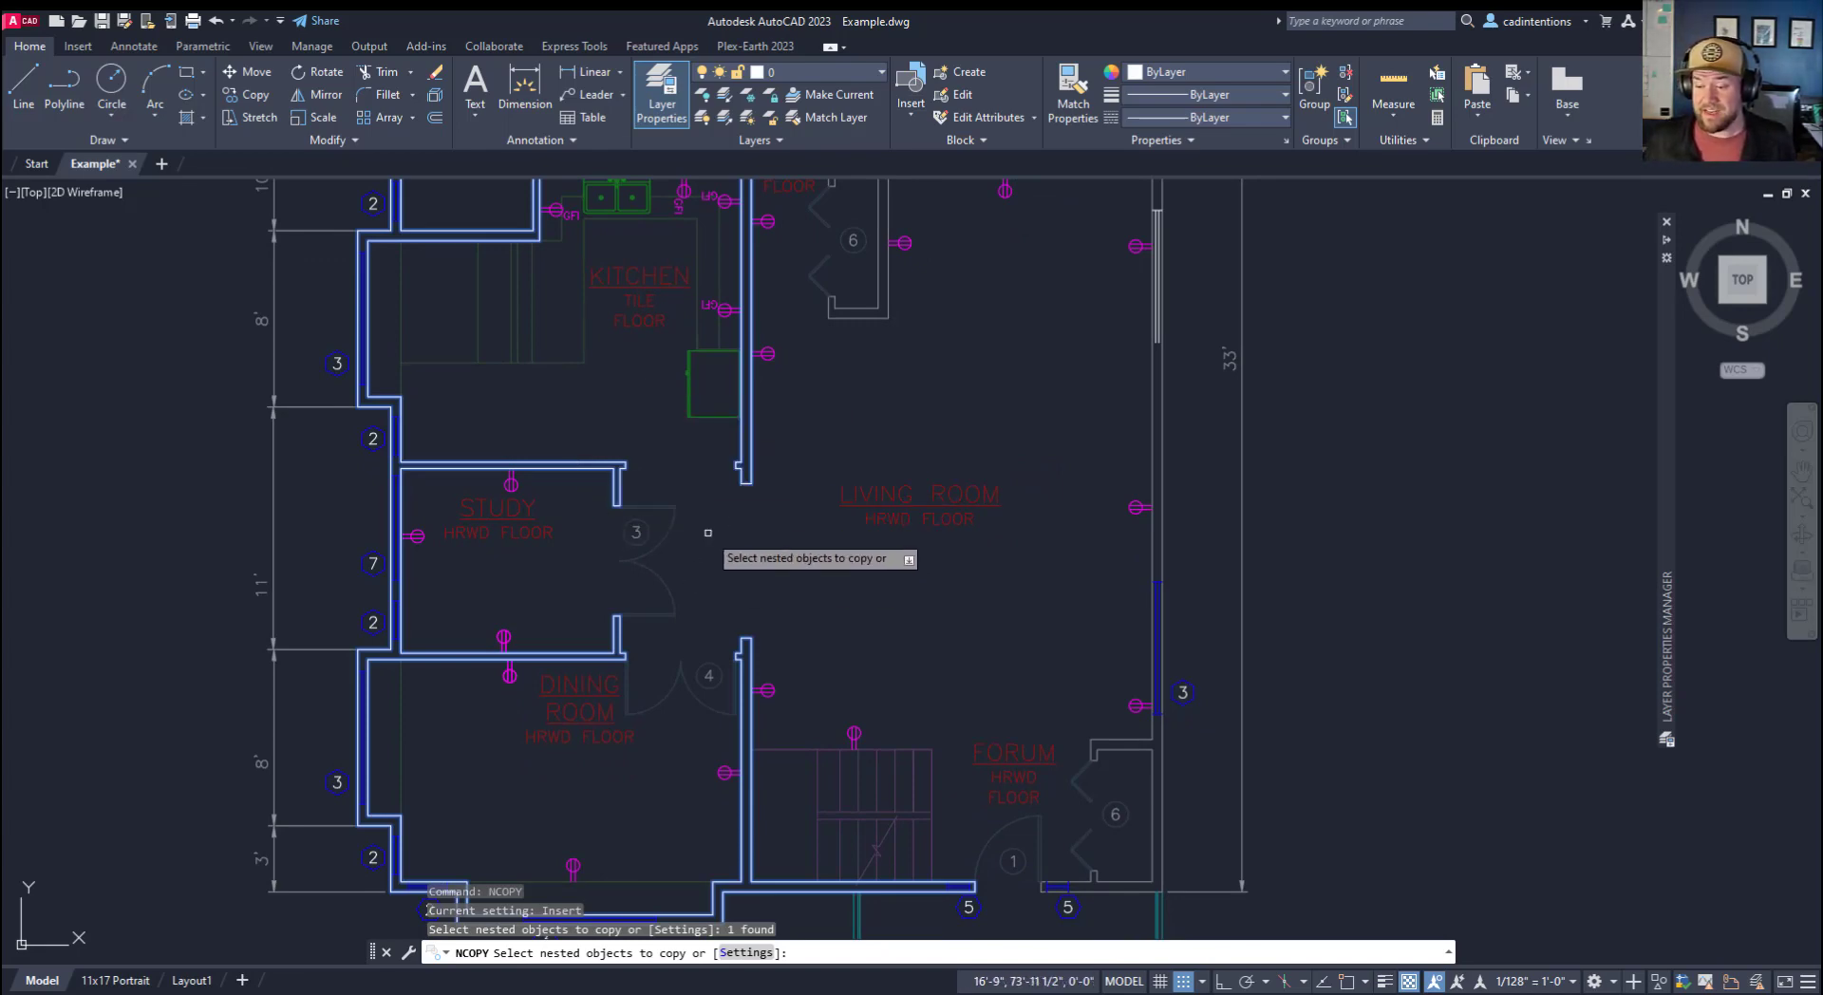
pyautogui.press('Return')
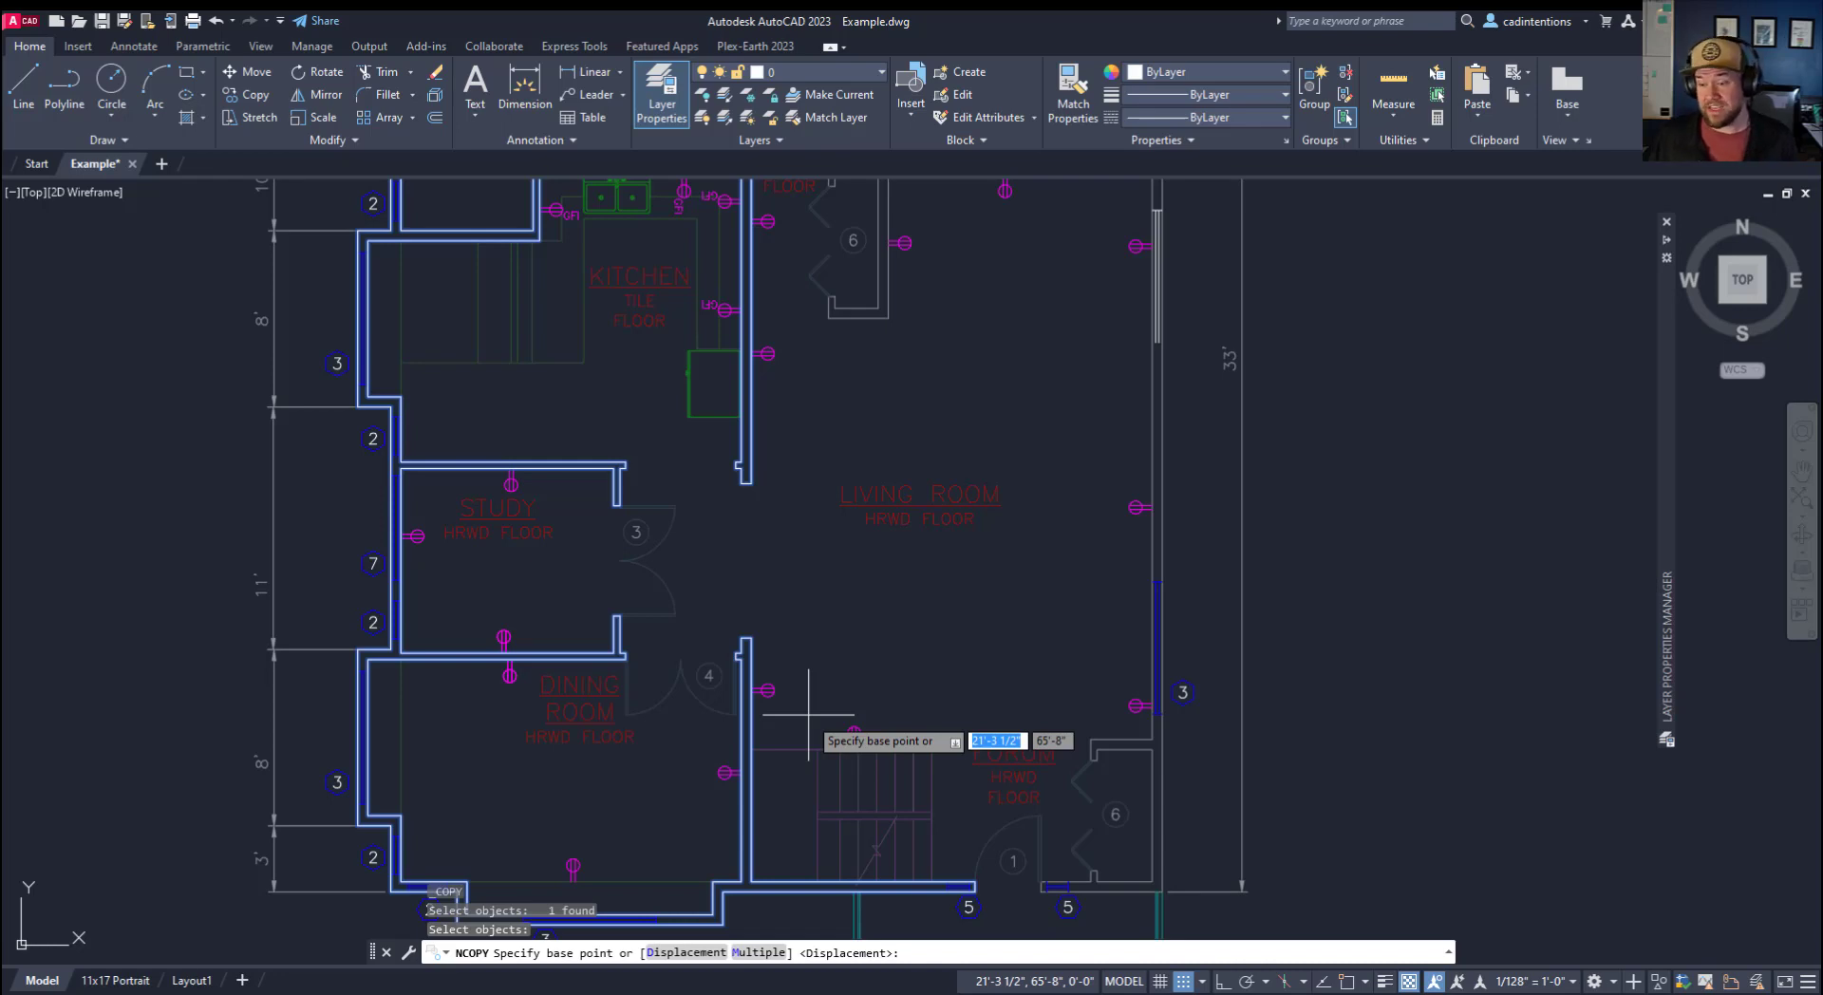
pyautogui.press('Return')
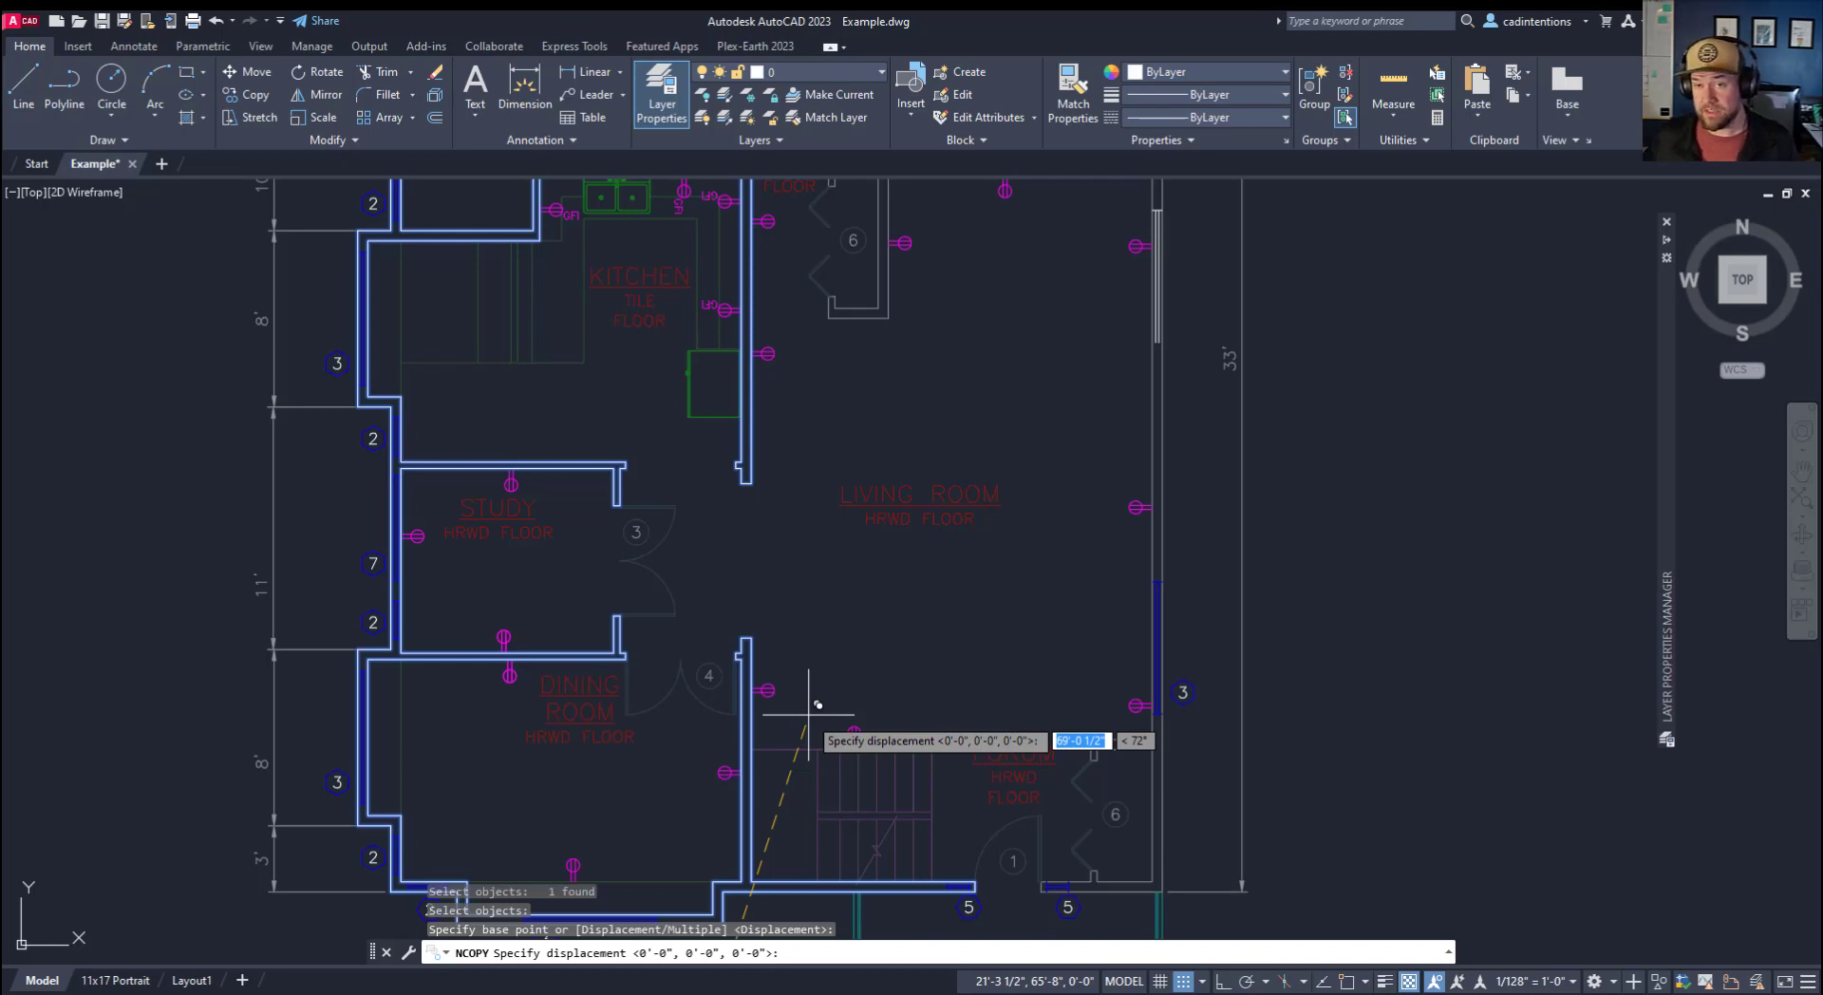
pyautogui.click(808, 714)
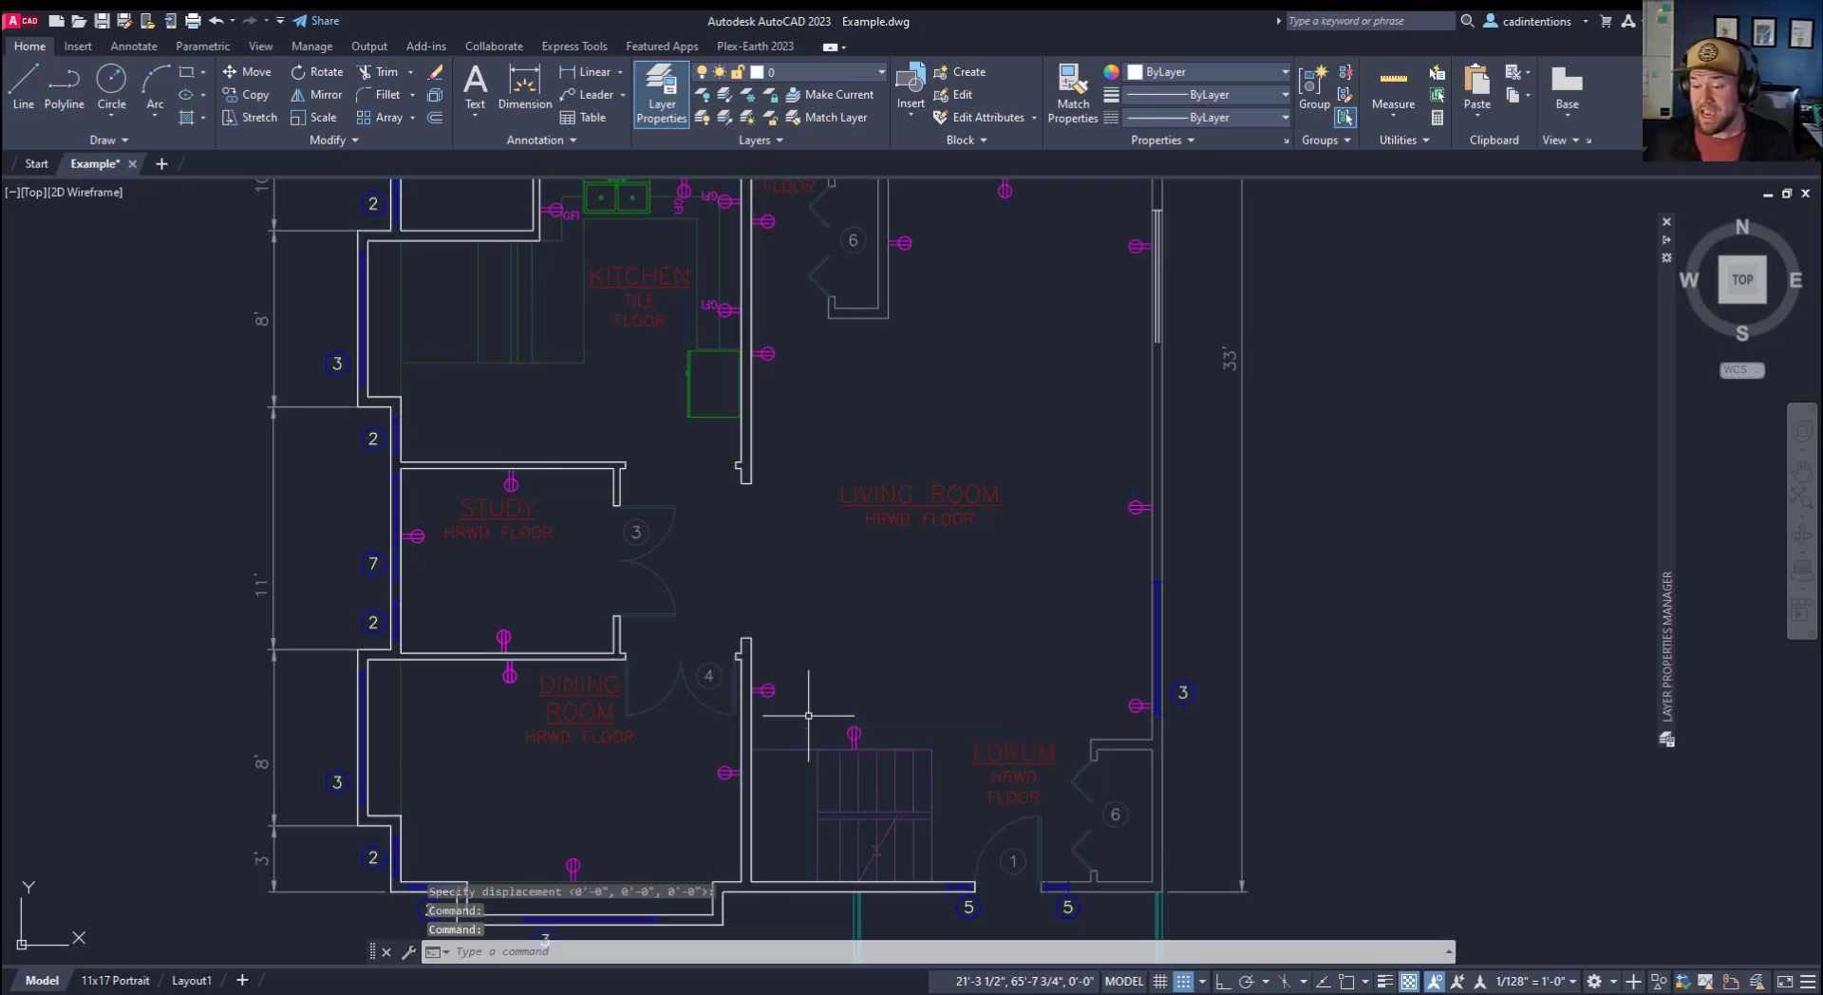
# Inspect the copied wall polyline on layer Walls, then erase it.
pyautogui.click(746, 664)
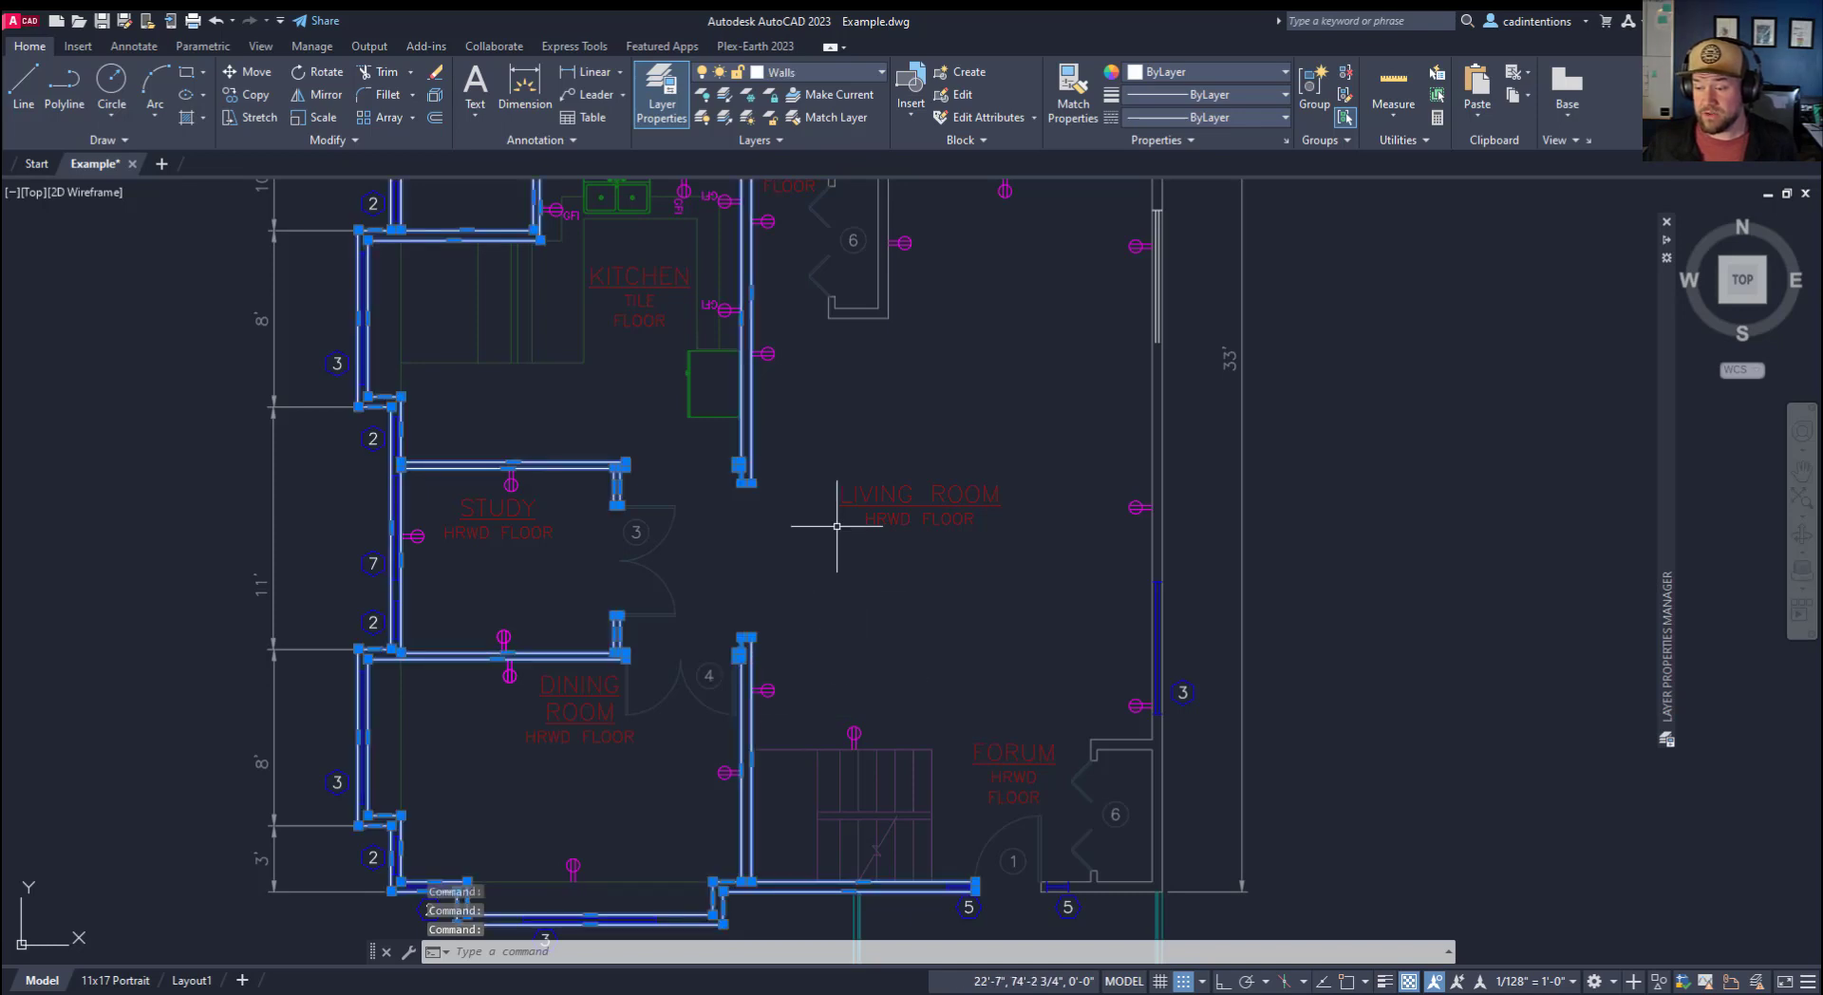
pyautogui.scroll(-2, 617, 560)
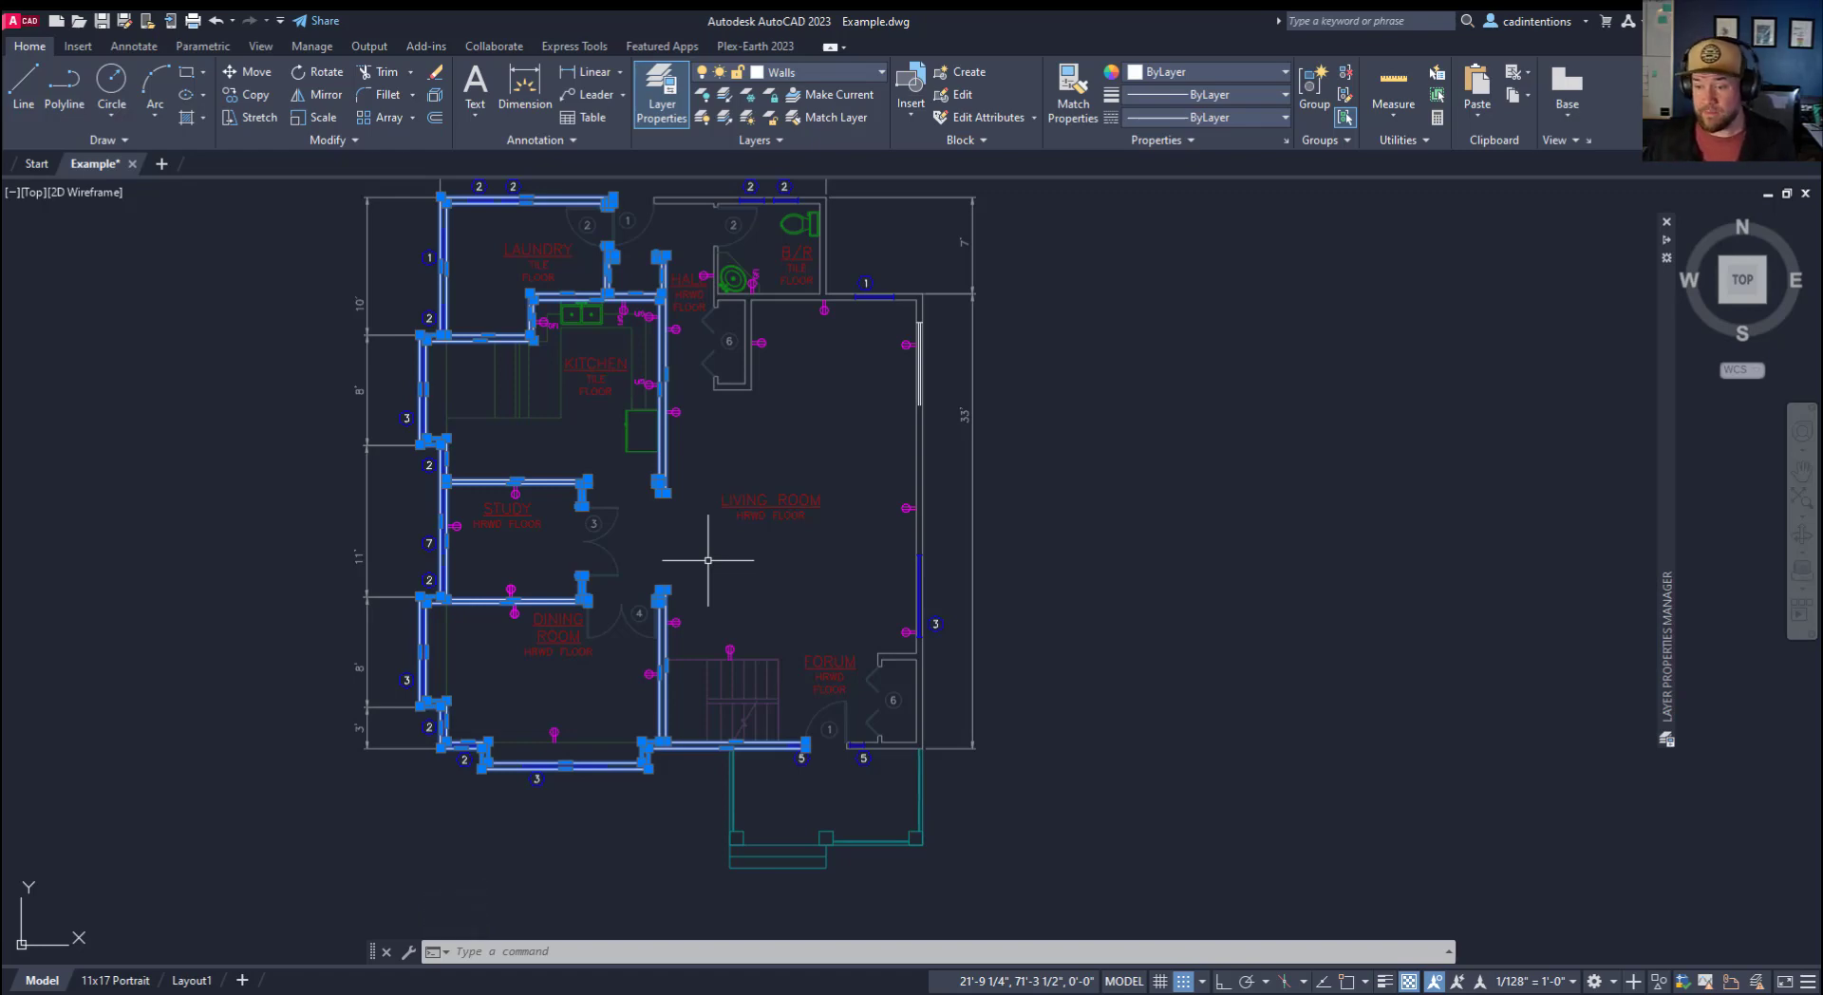
pyautogui.scroll(4, 598, 493)
pyautogui.scroll(-2, 617, 570)
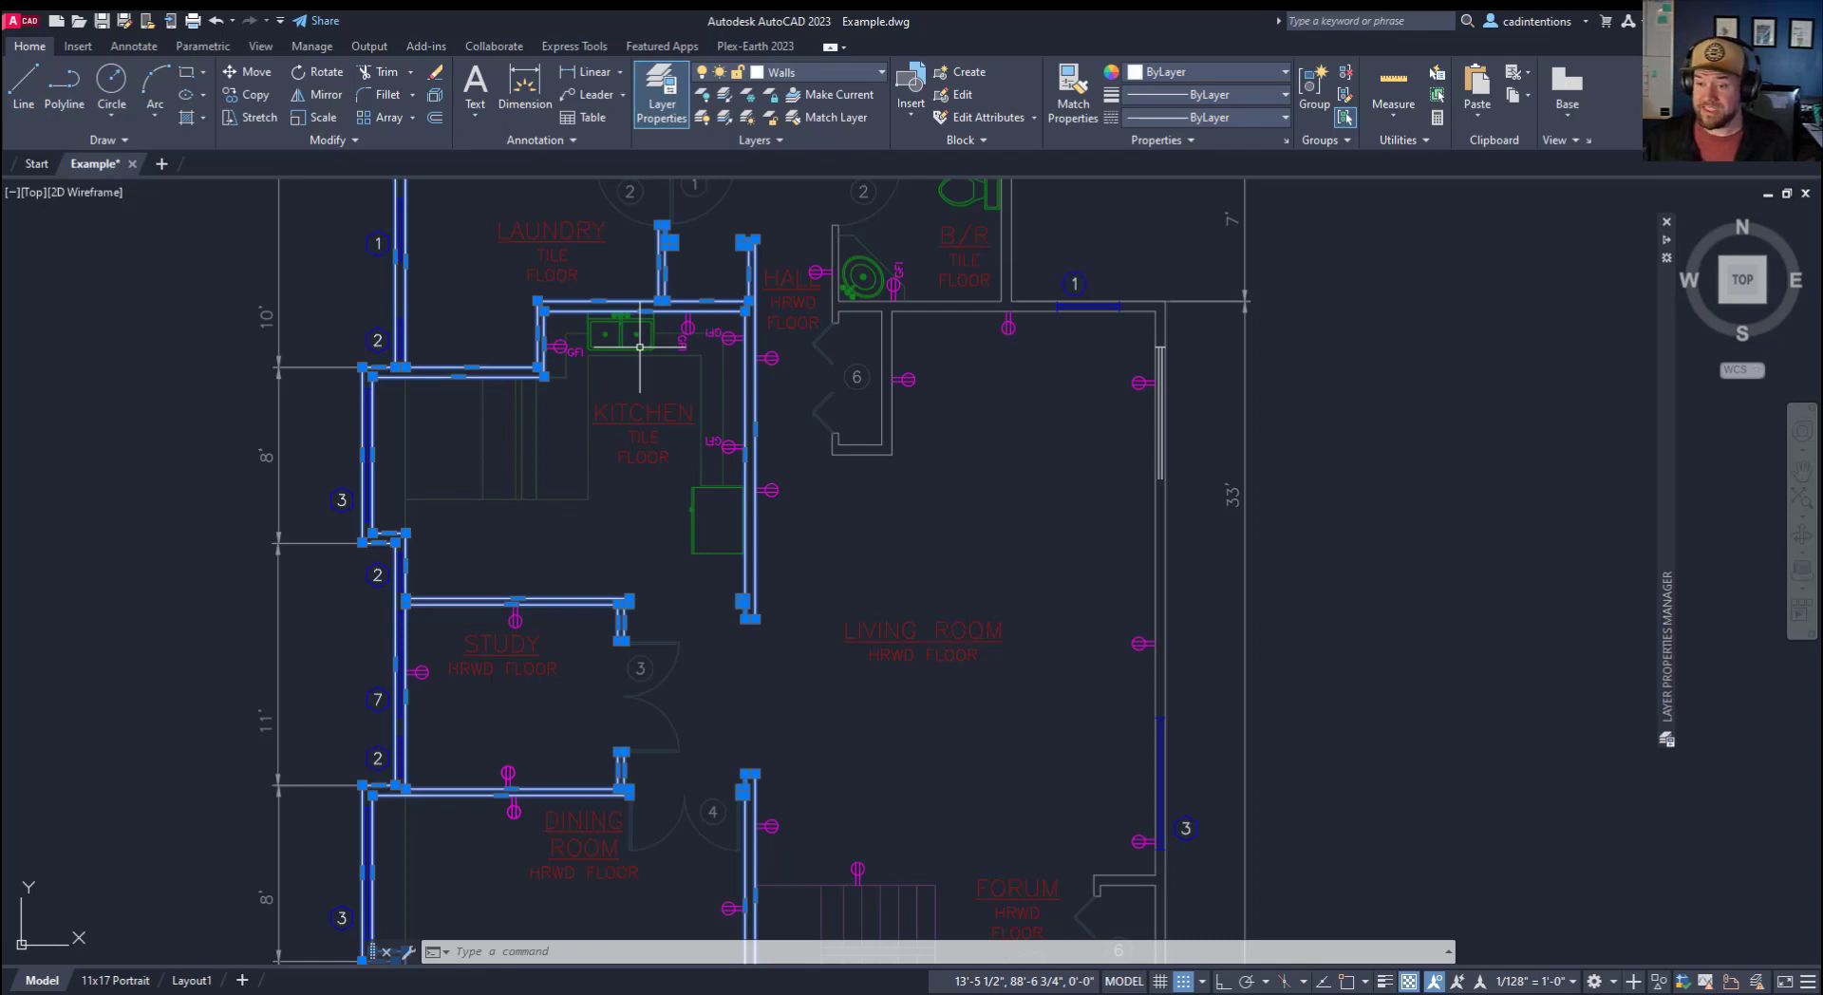
pyautogui.press('Delete')
pyautogui.moveTo(653, 460); pyautogui.dragTo(691, 461, button='middle')
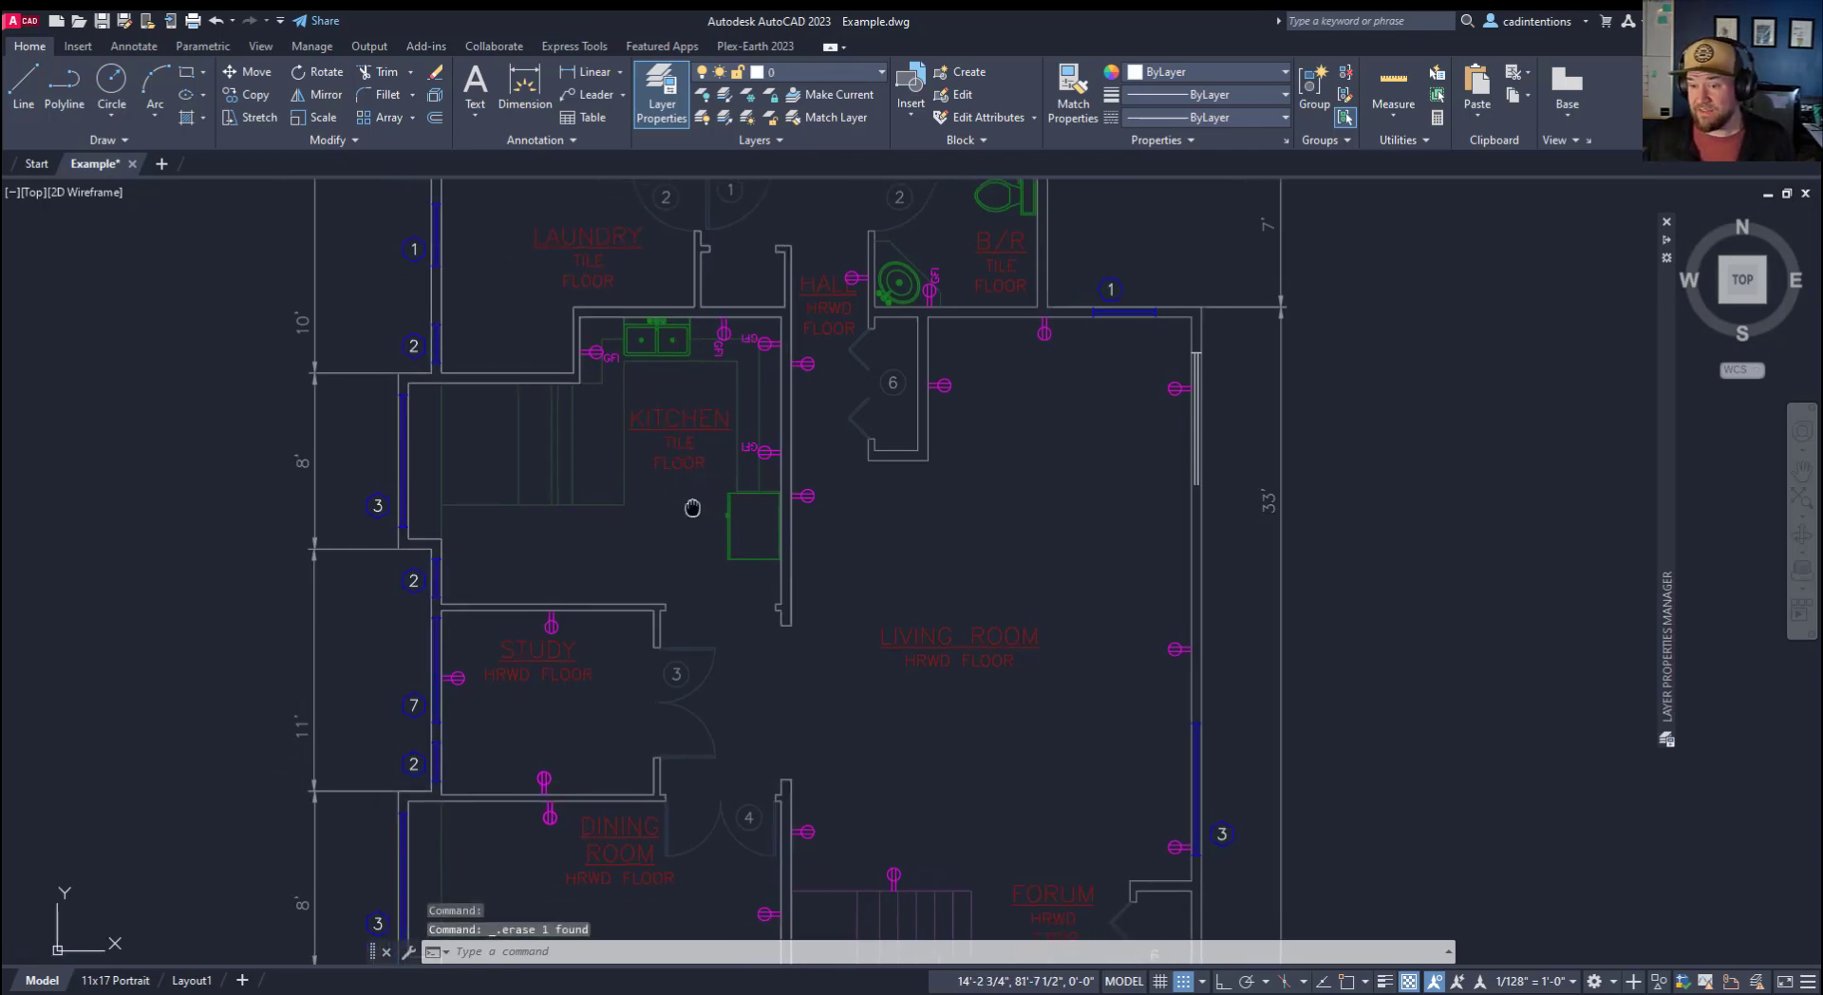
pyautogui.press('Escape')
pyautogui.press('Escape')
pyautogui.moveTo(694, 556); pyautogui.dragTo(693, 476, button='middle')
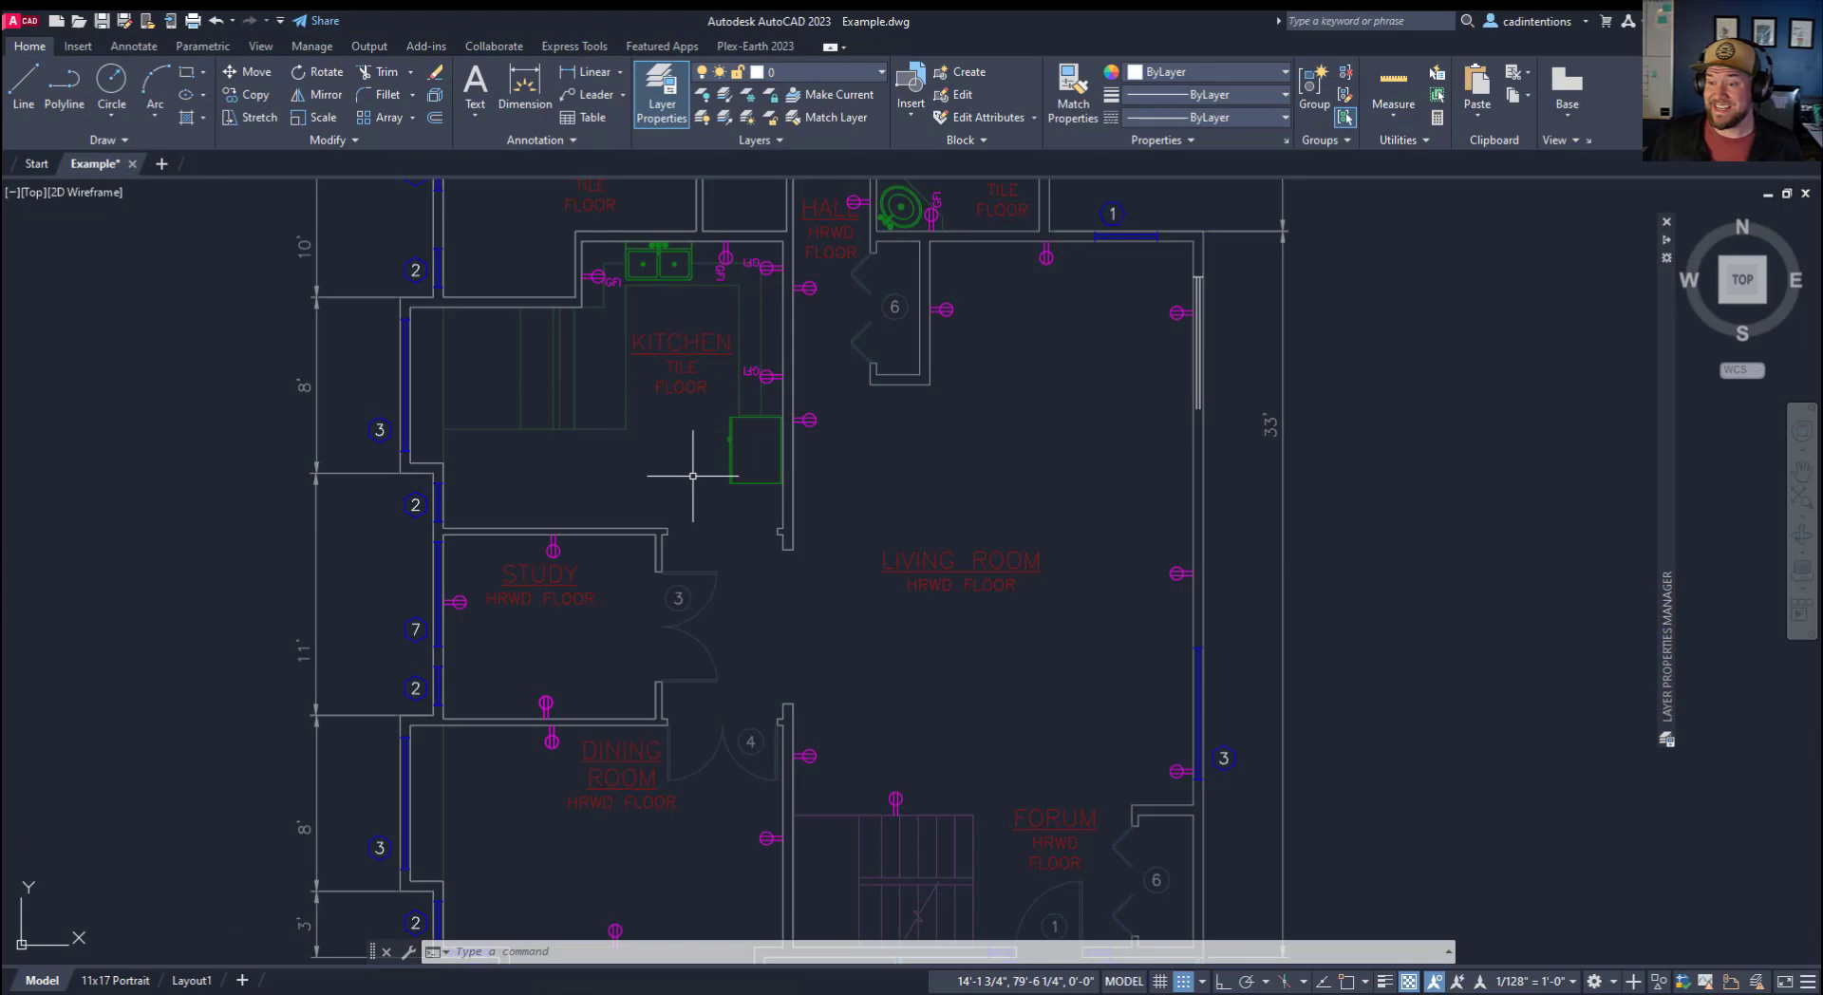
pyautogui.click(690, 478)
pyautogui.press('Escape')
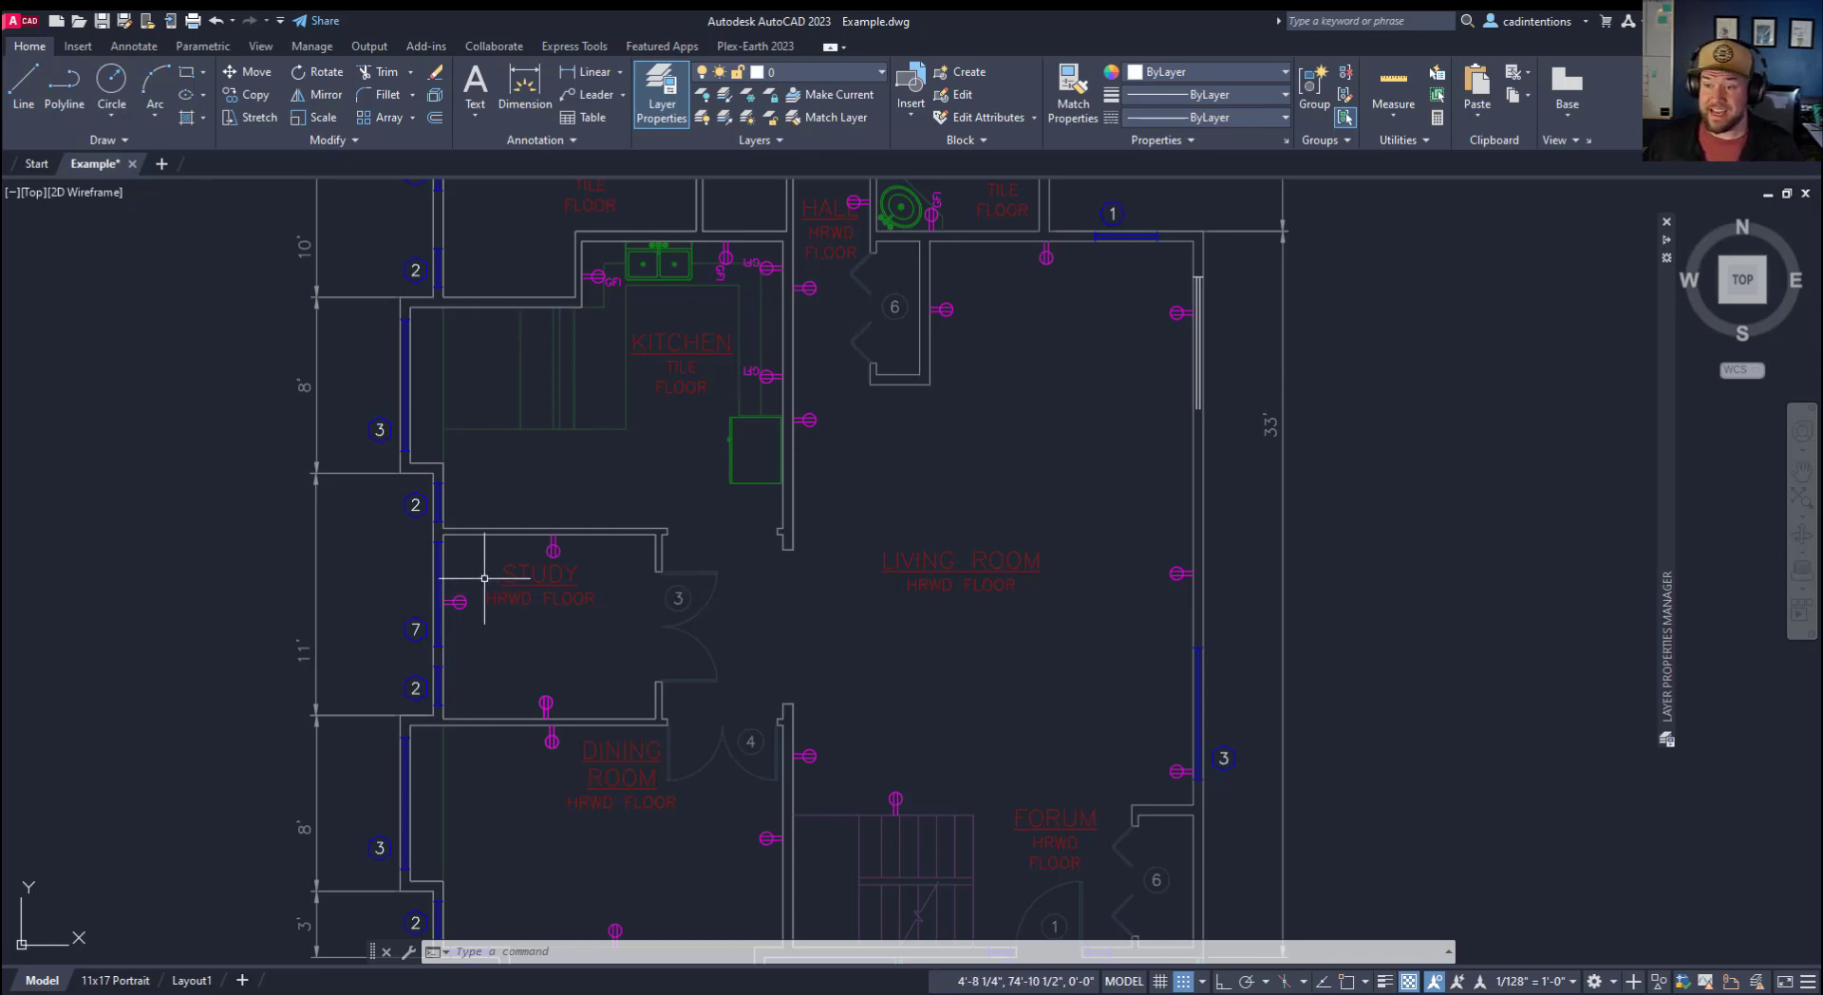
# List a nested kitchen wall with XLIST, showing an LWPOLYLINE on floorplan|walls, then close.
pyautogui.write('XLIST')
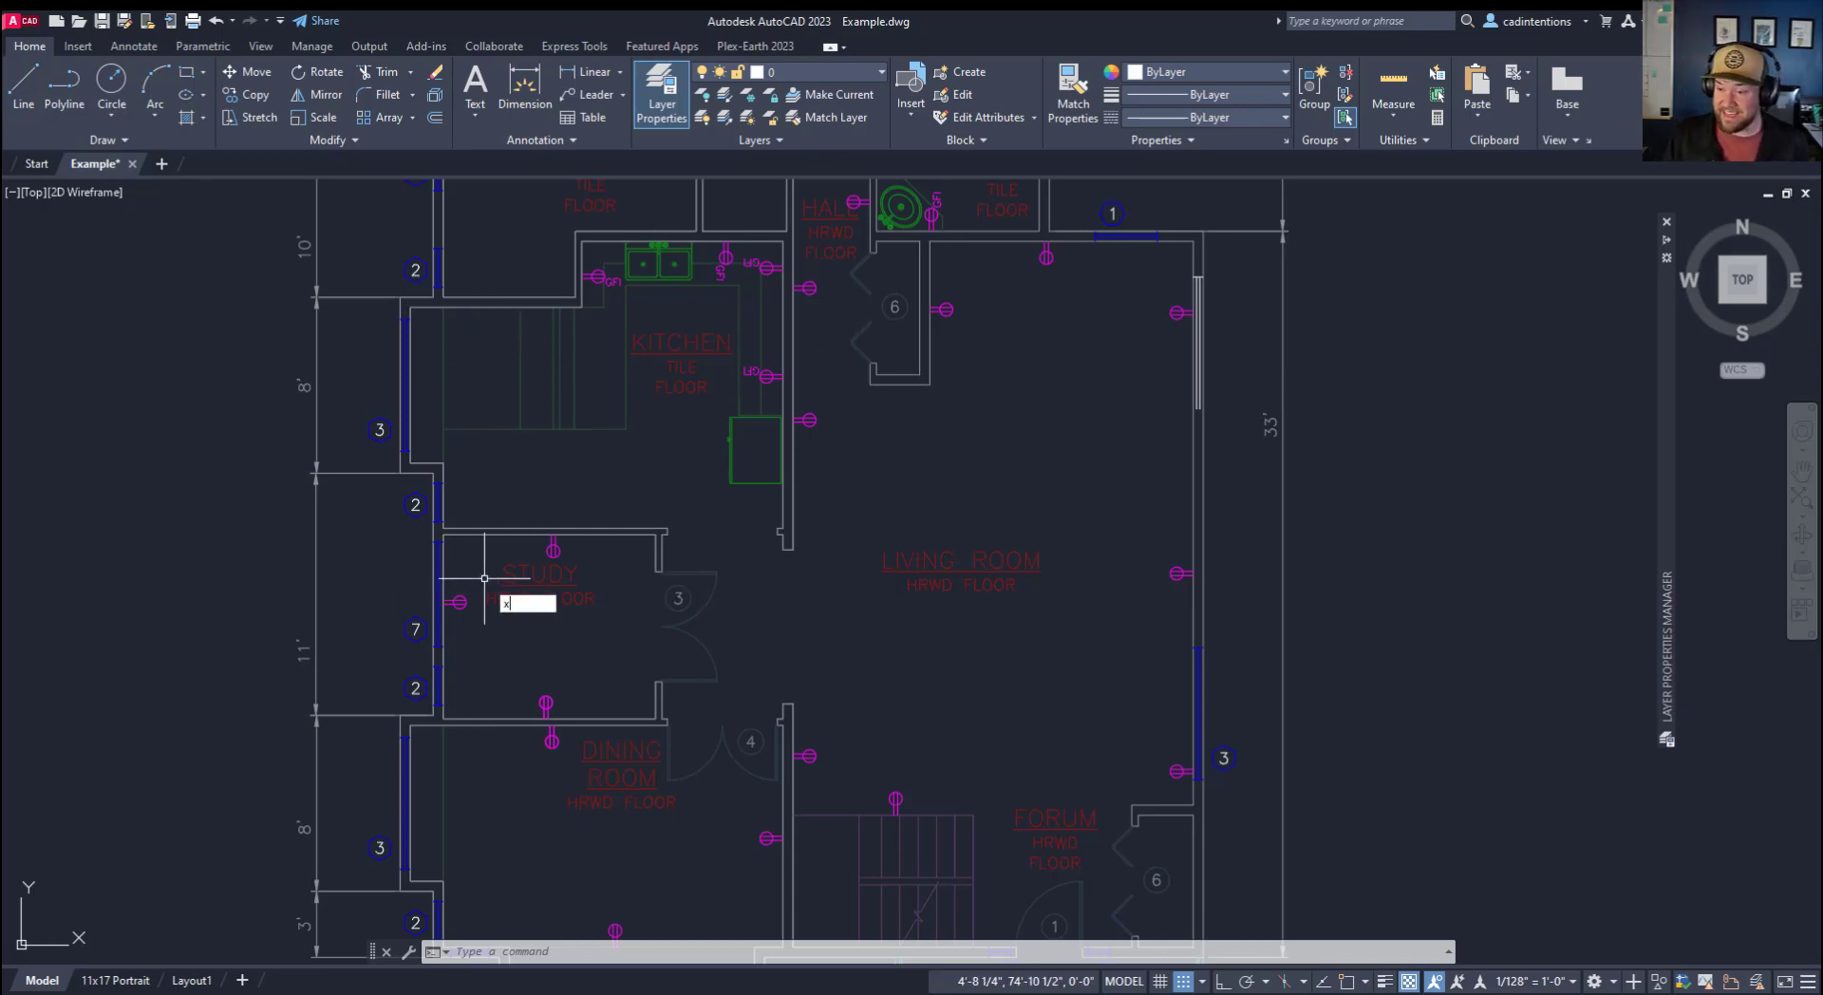
pyautogui.press('Return')
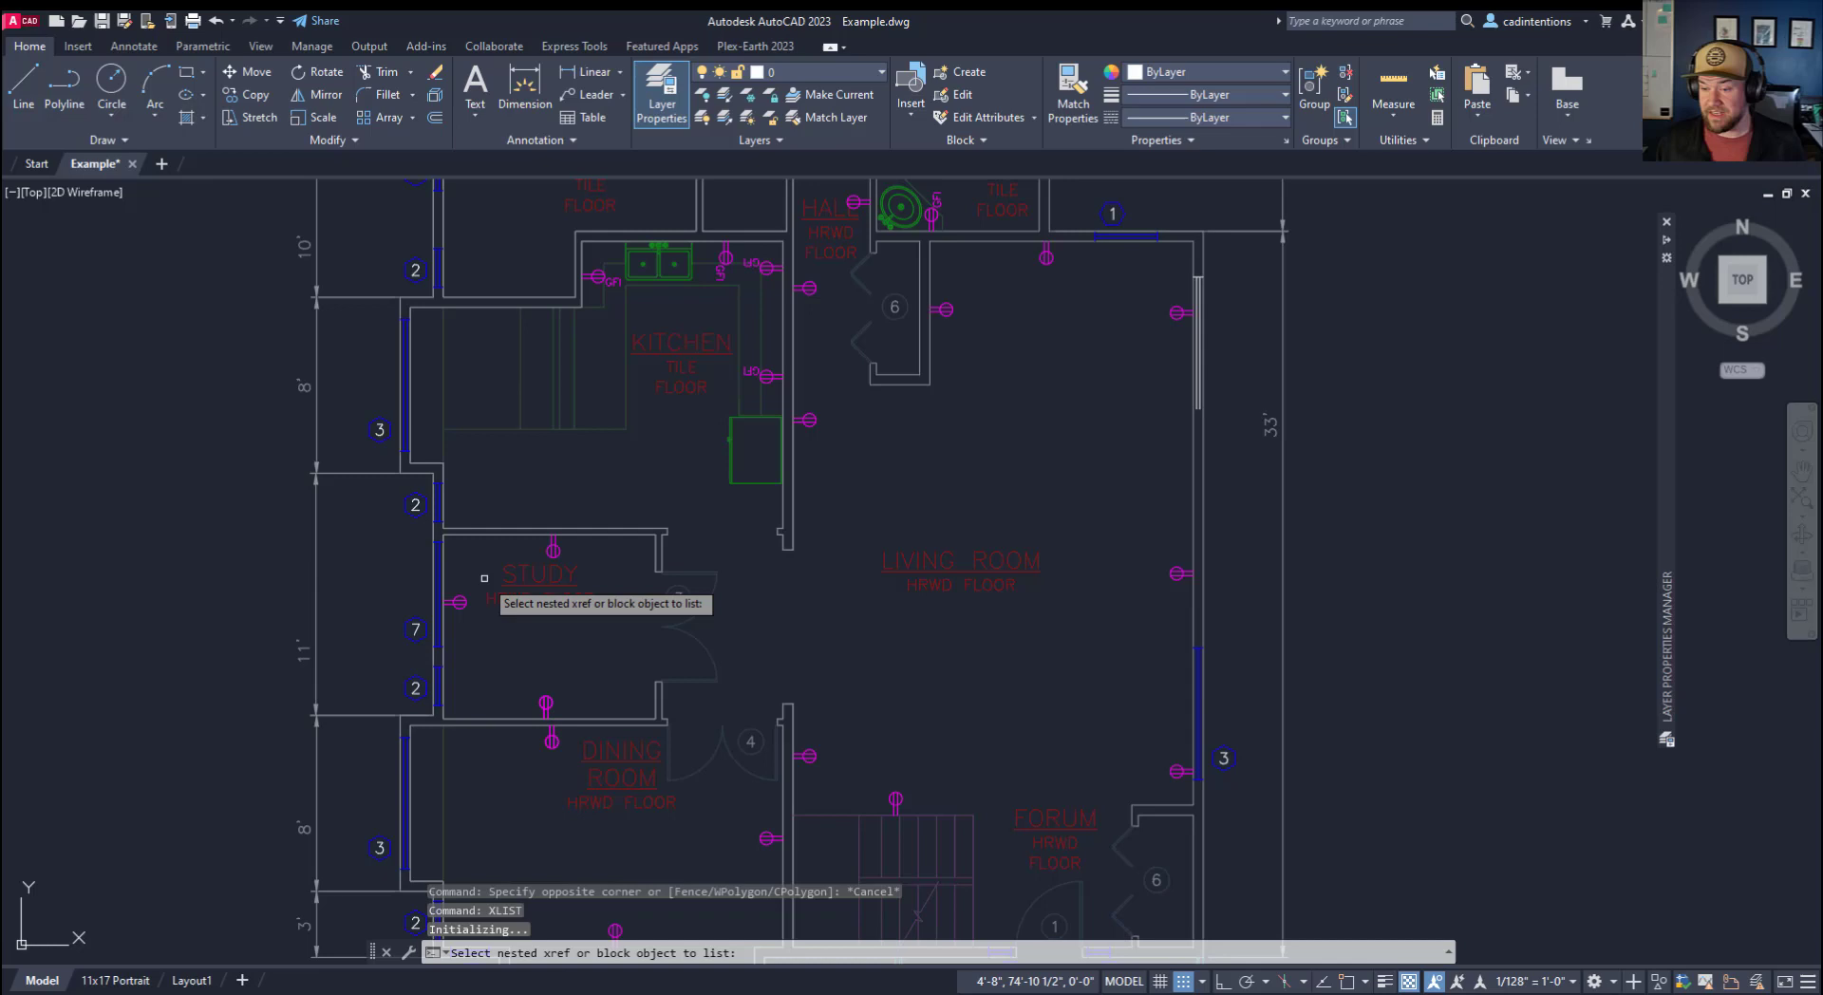
pyautogui.moveTo(745, 426); pyautogui.dragTo(679, 534, button='middle')
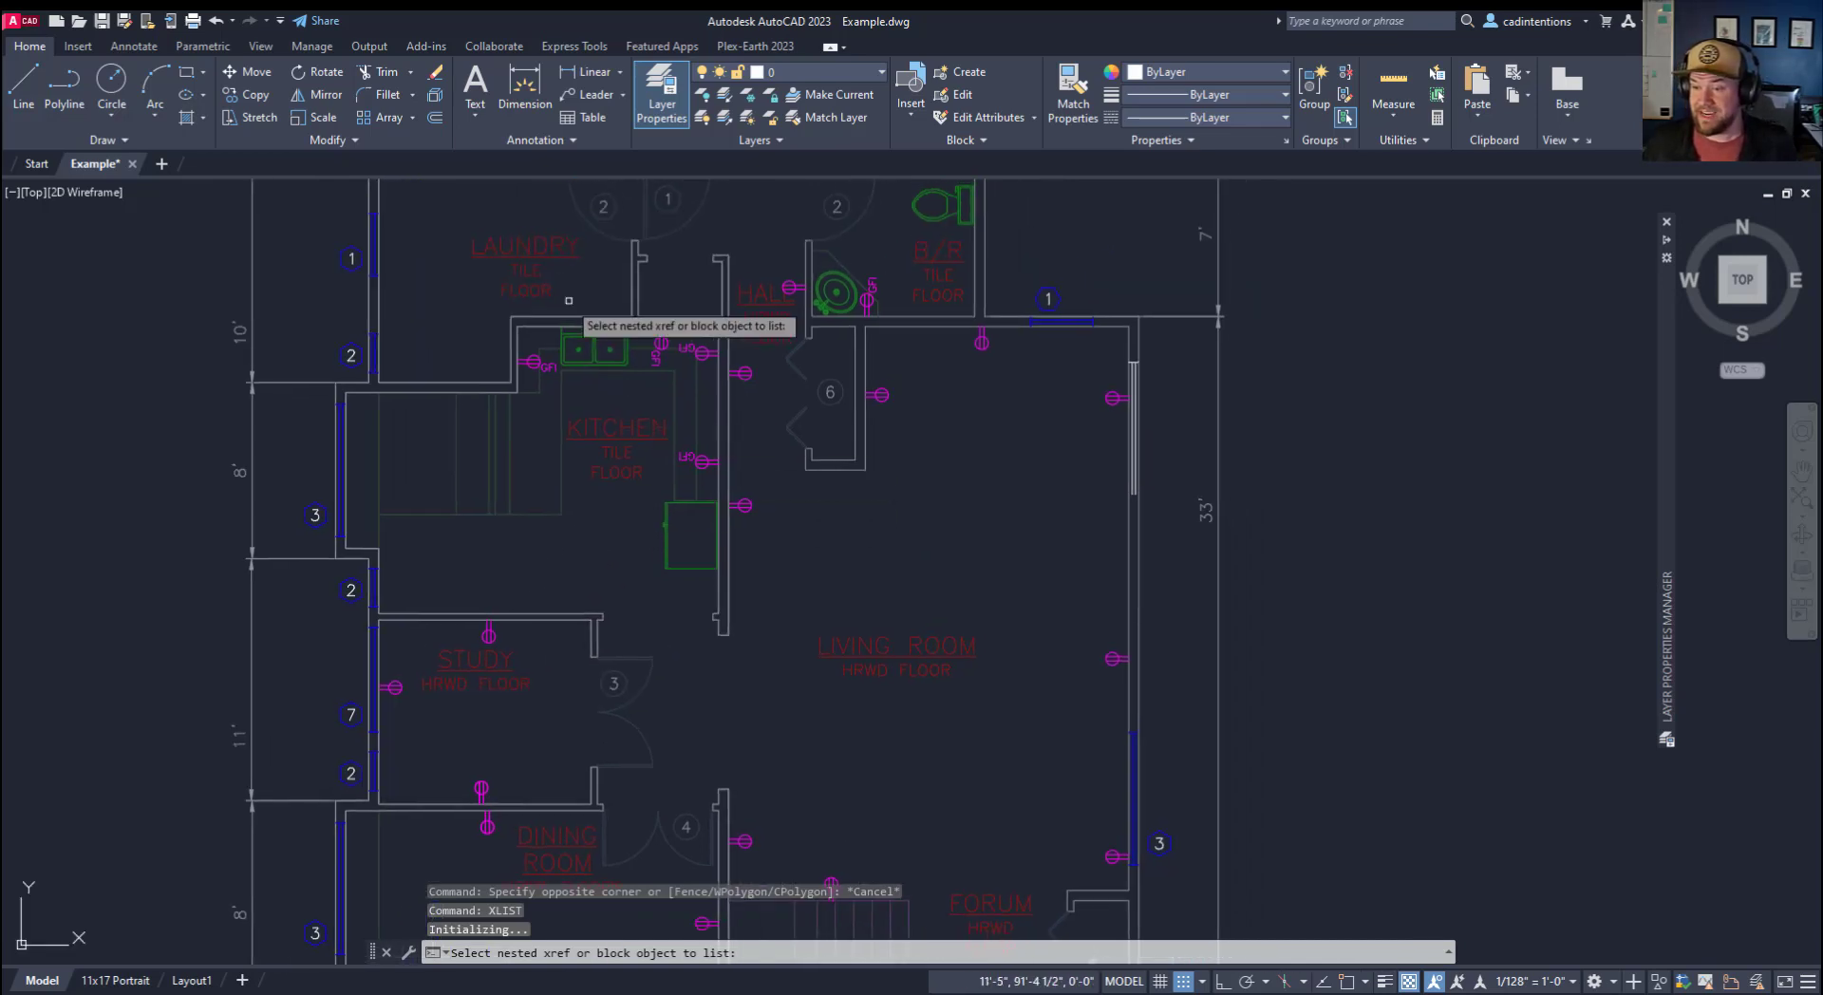
pyautogui.click(547, 316)
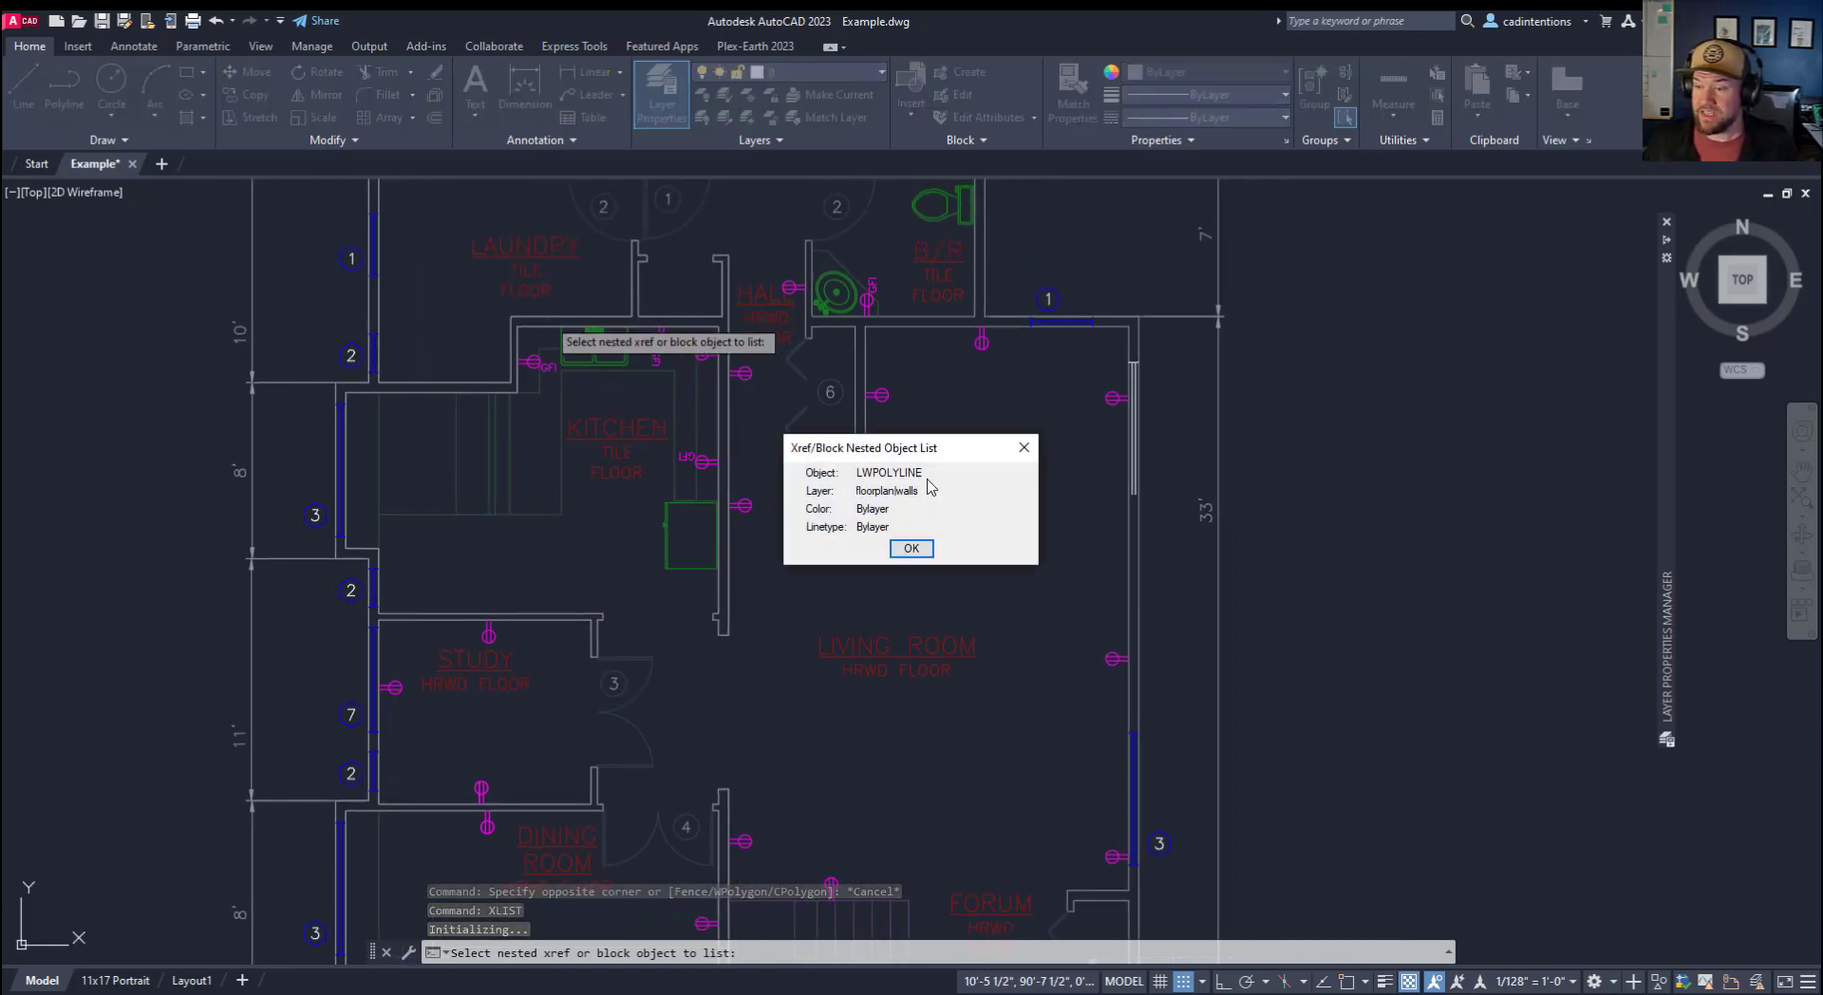
pyautogui.moveTo(874, 446); pyautogui.dragTo(844, 412)
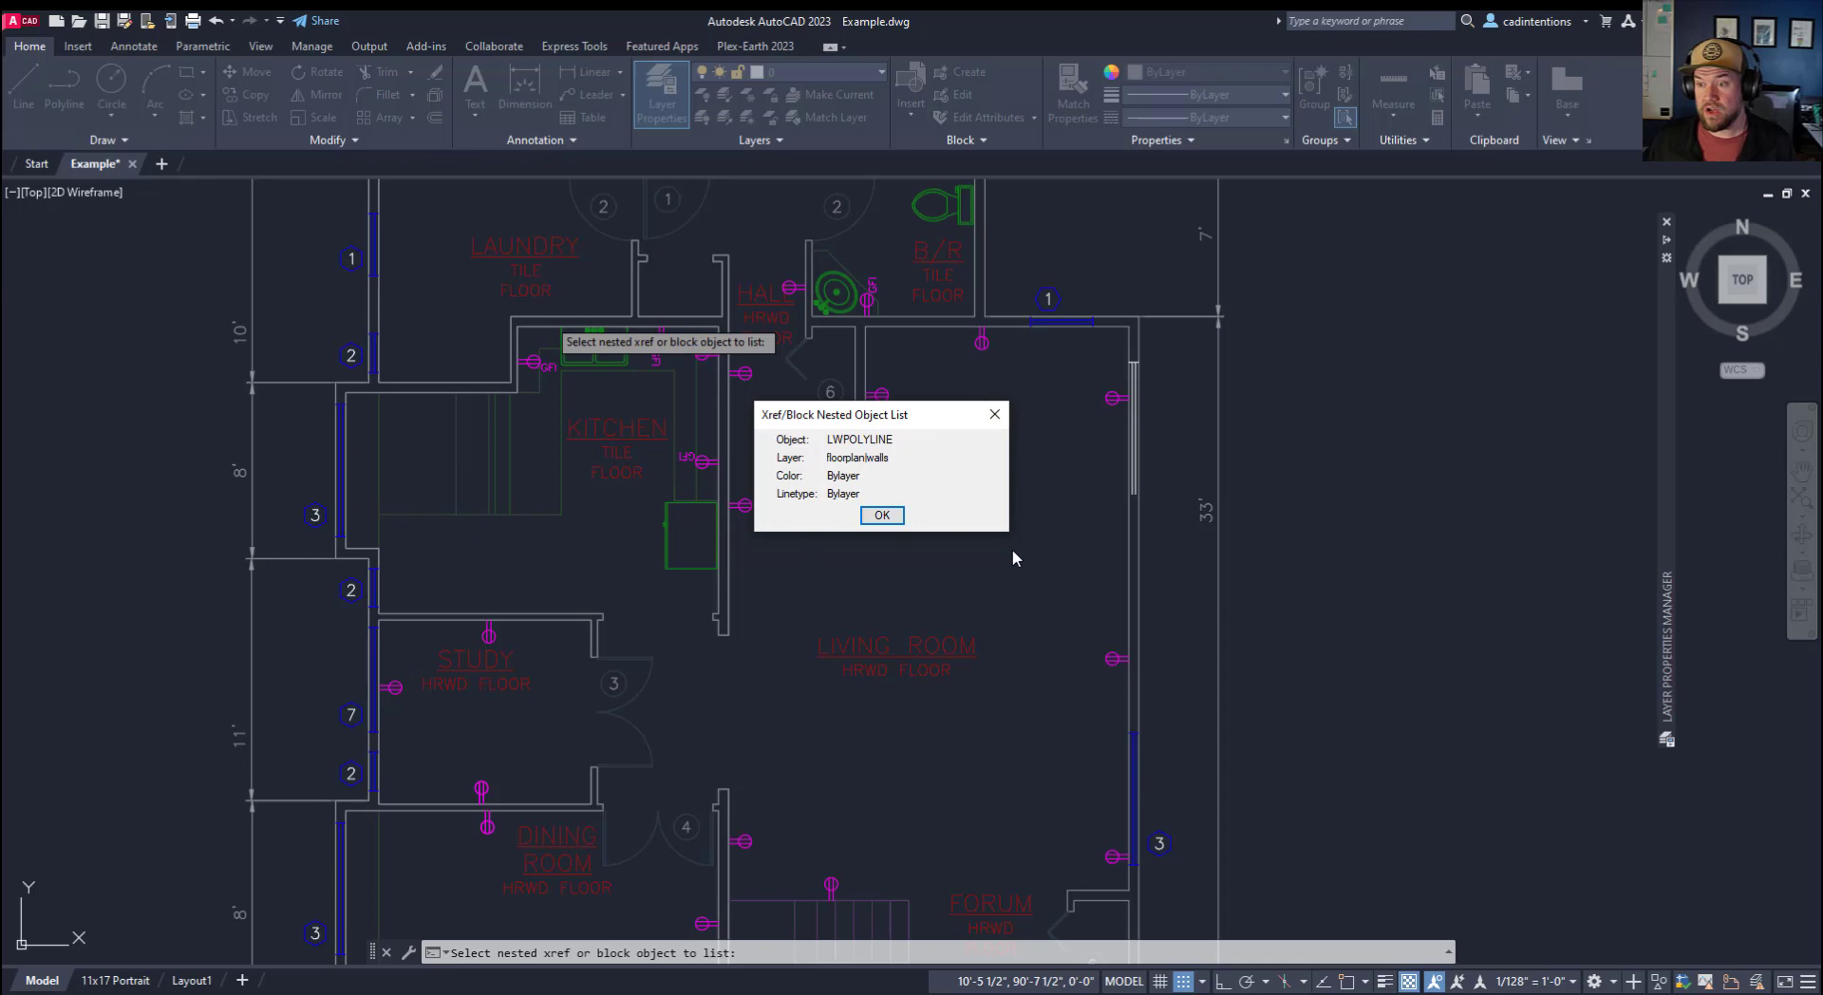
pyautogui.click(993, 416)
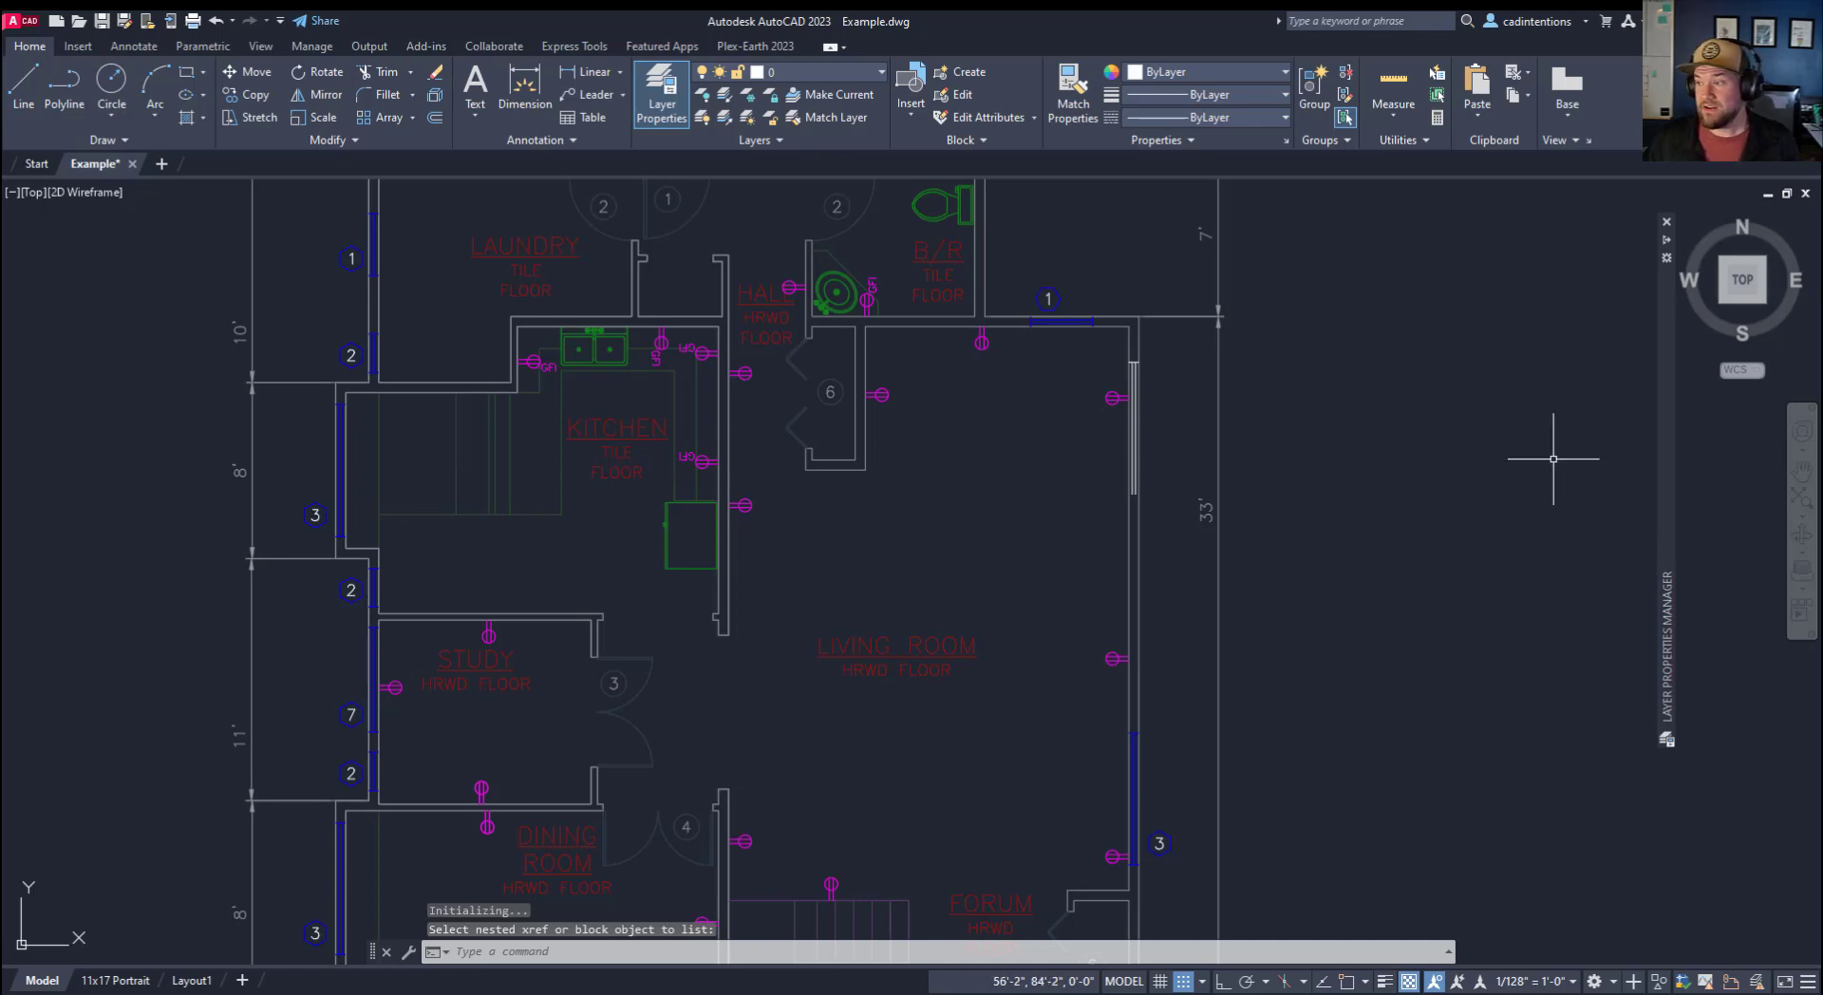
# Show all 210 layers in Layer Properties and filter by *wall* to show Walls and floorplan|Walls.
pyautogui.click(1668, 439)
pyautogui.moveTo(1668, 440)
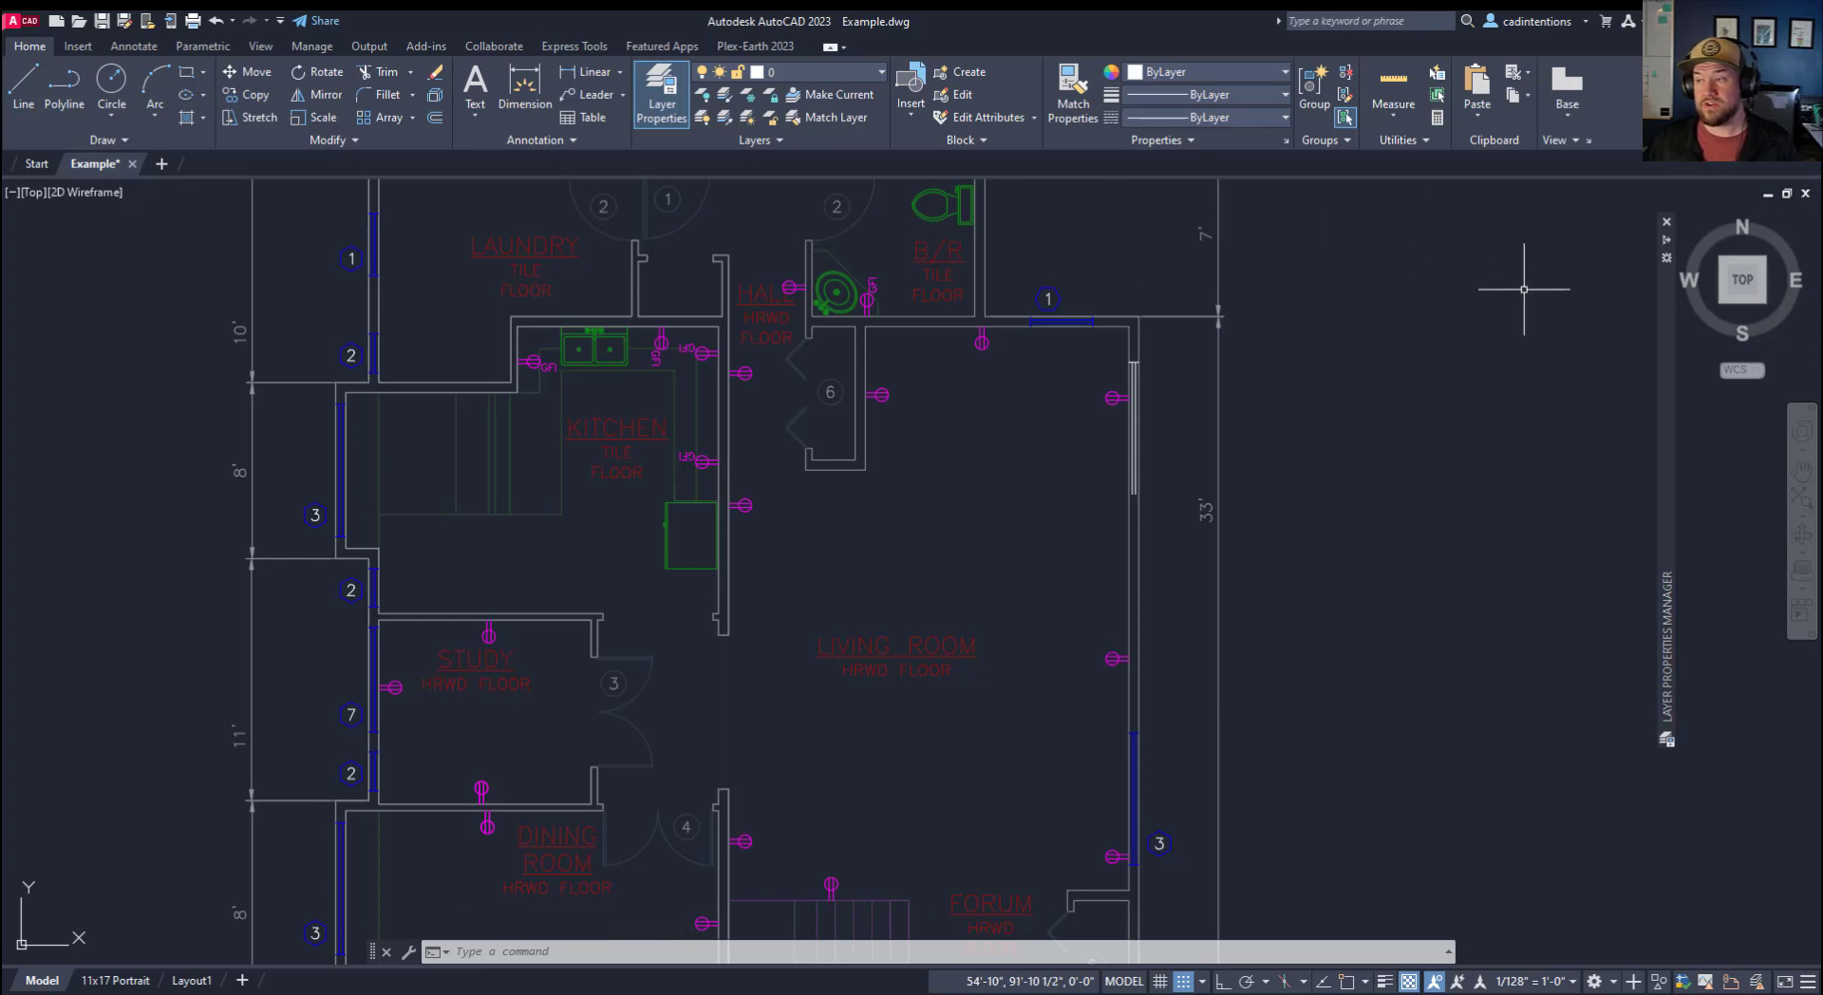
pyautogui.moveTo(1668, 599)
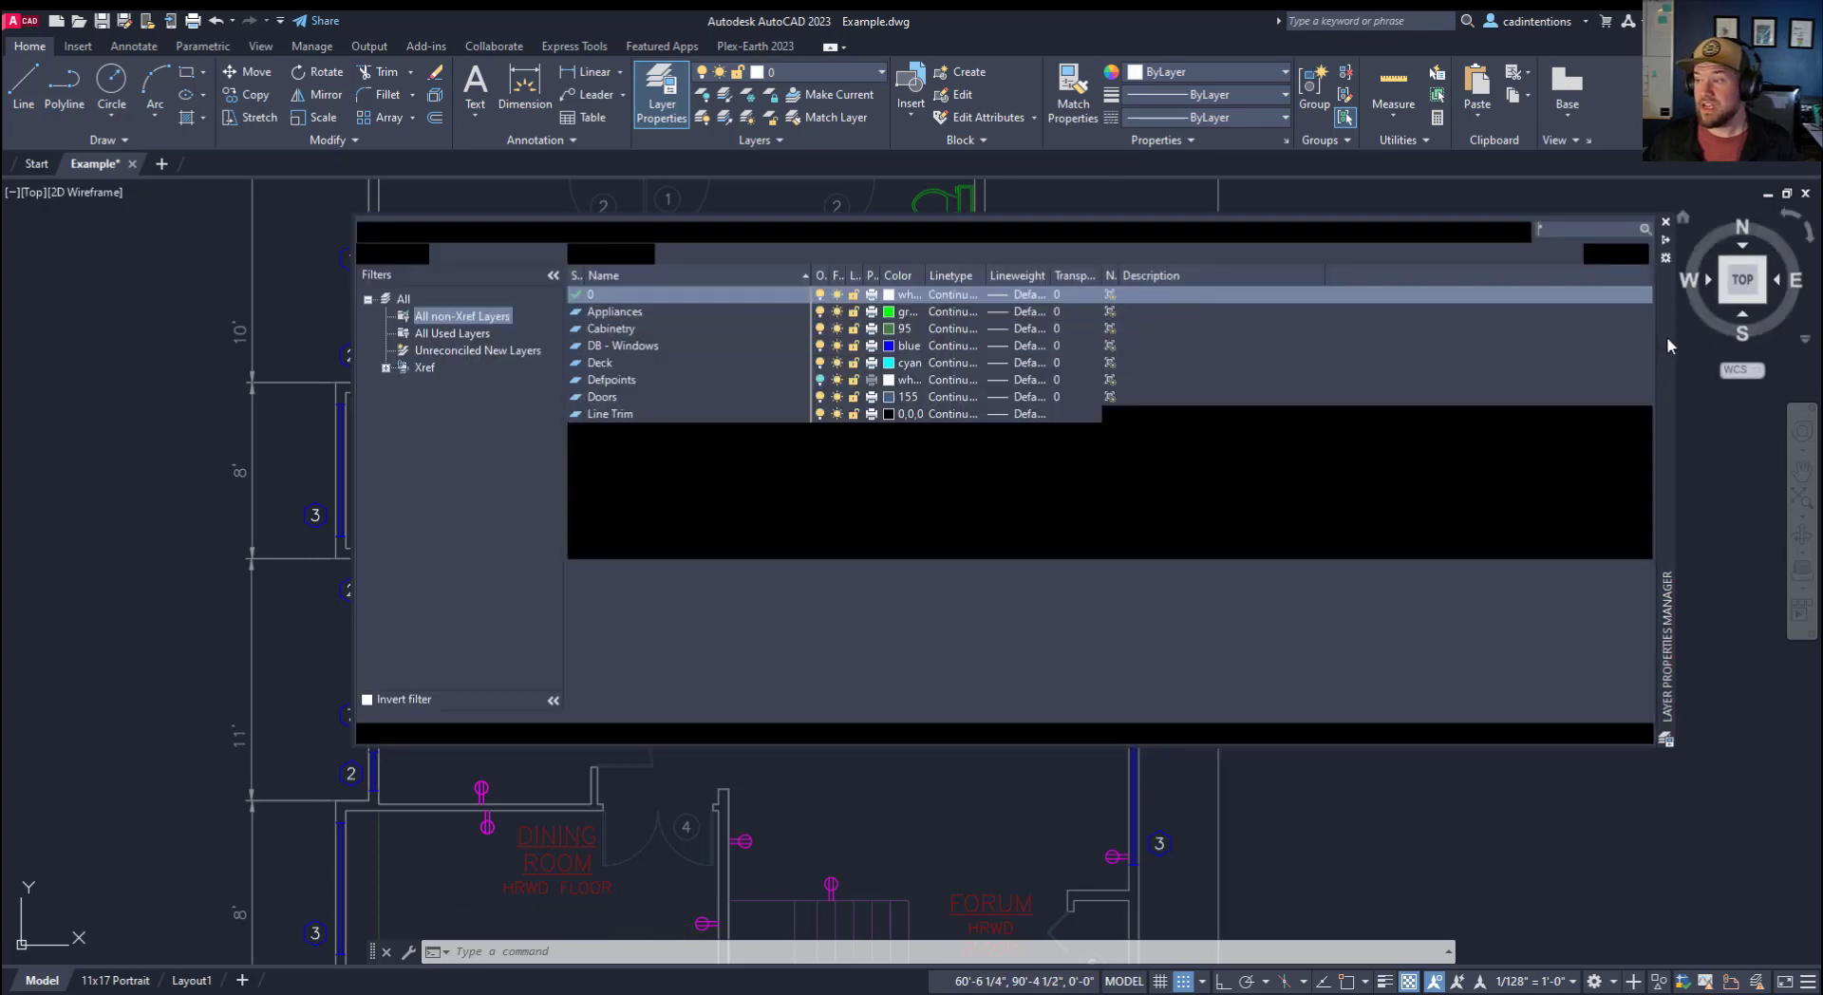
pyautogui.click(404, 299)
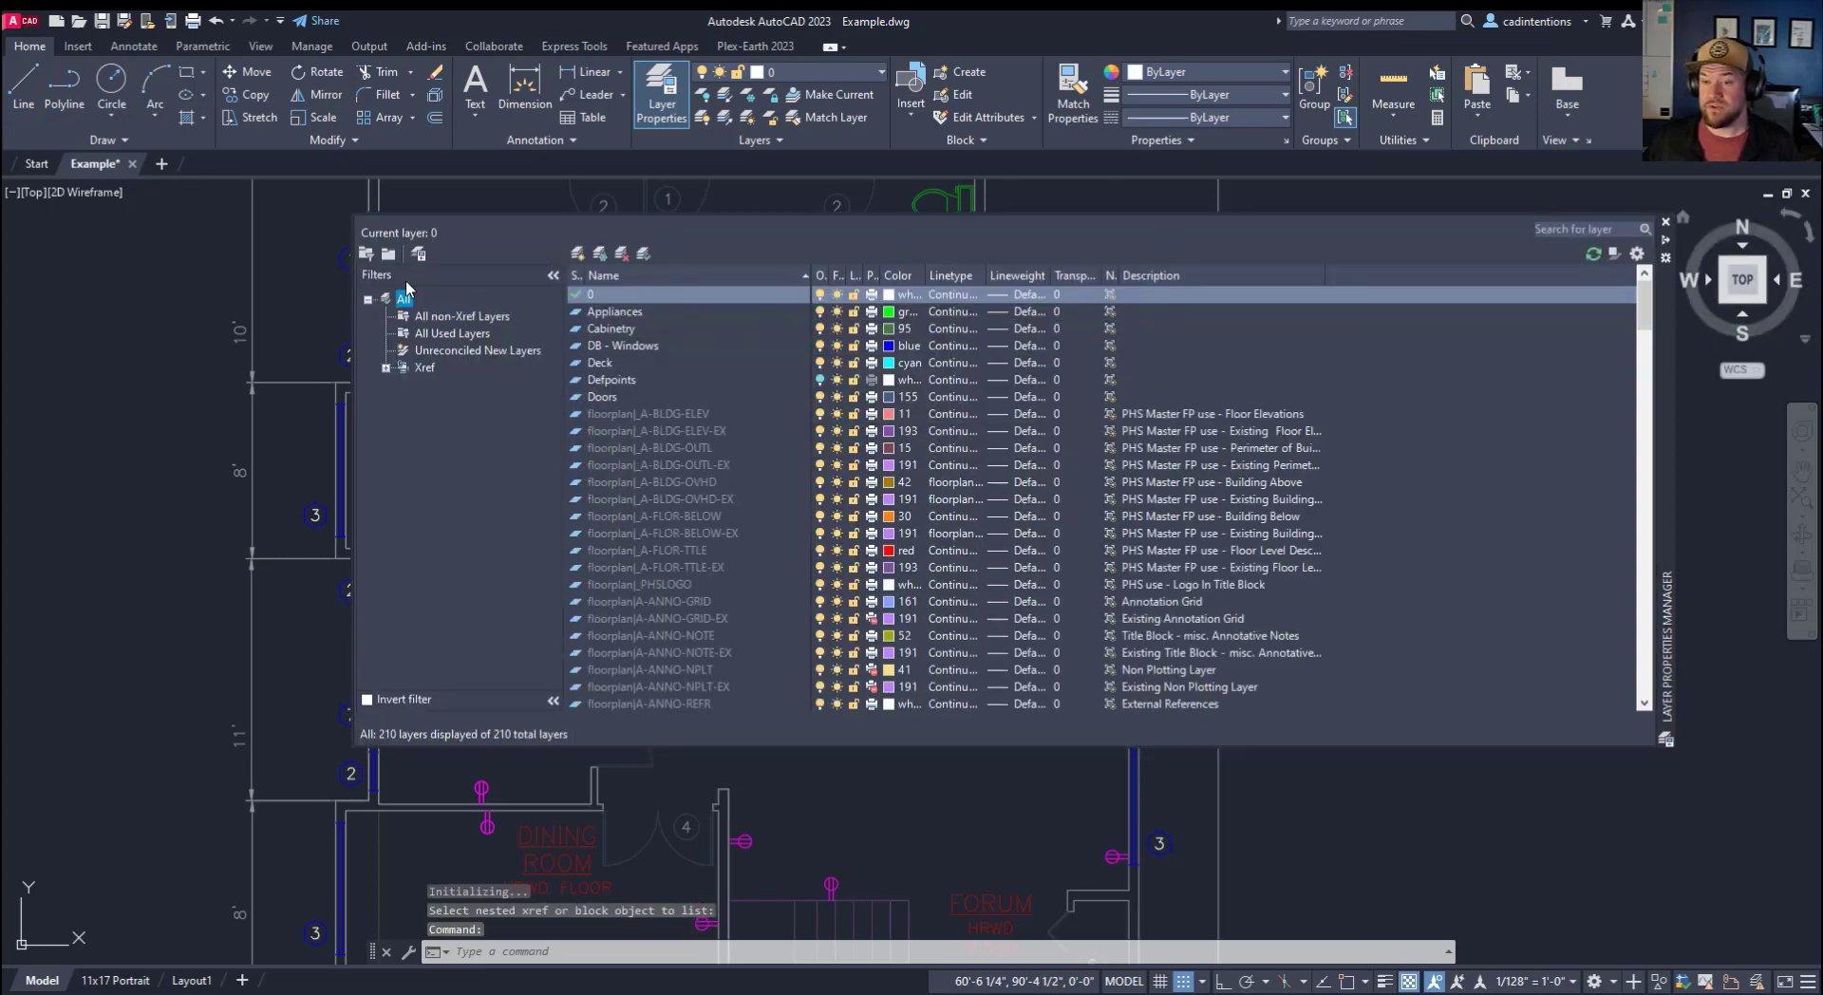
pyautogui.click(1545, 229)
pyautogui.write('wall*')
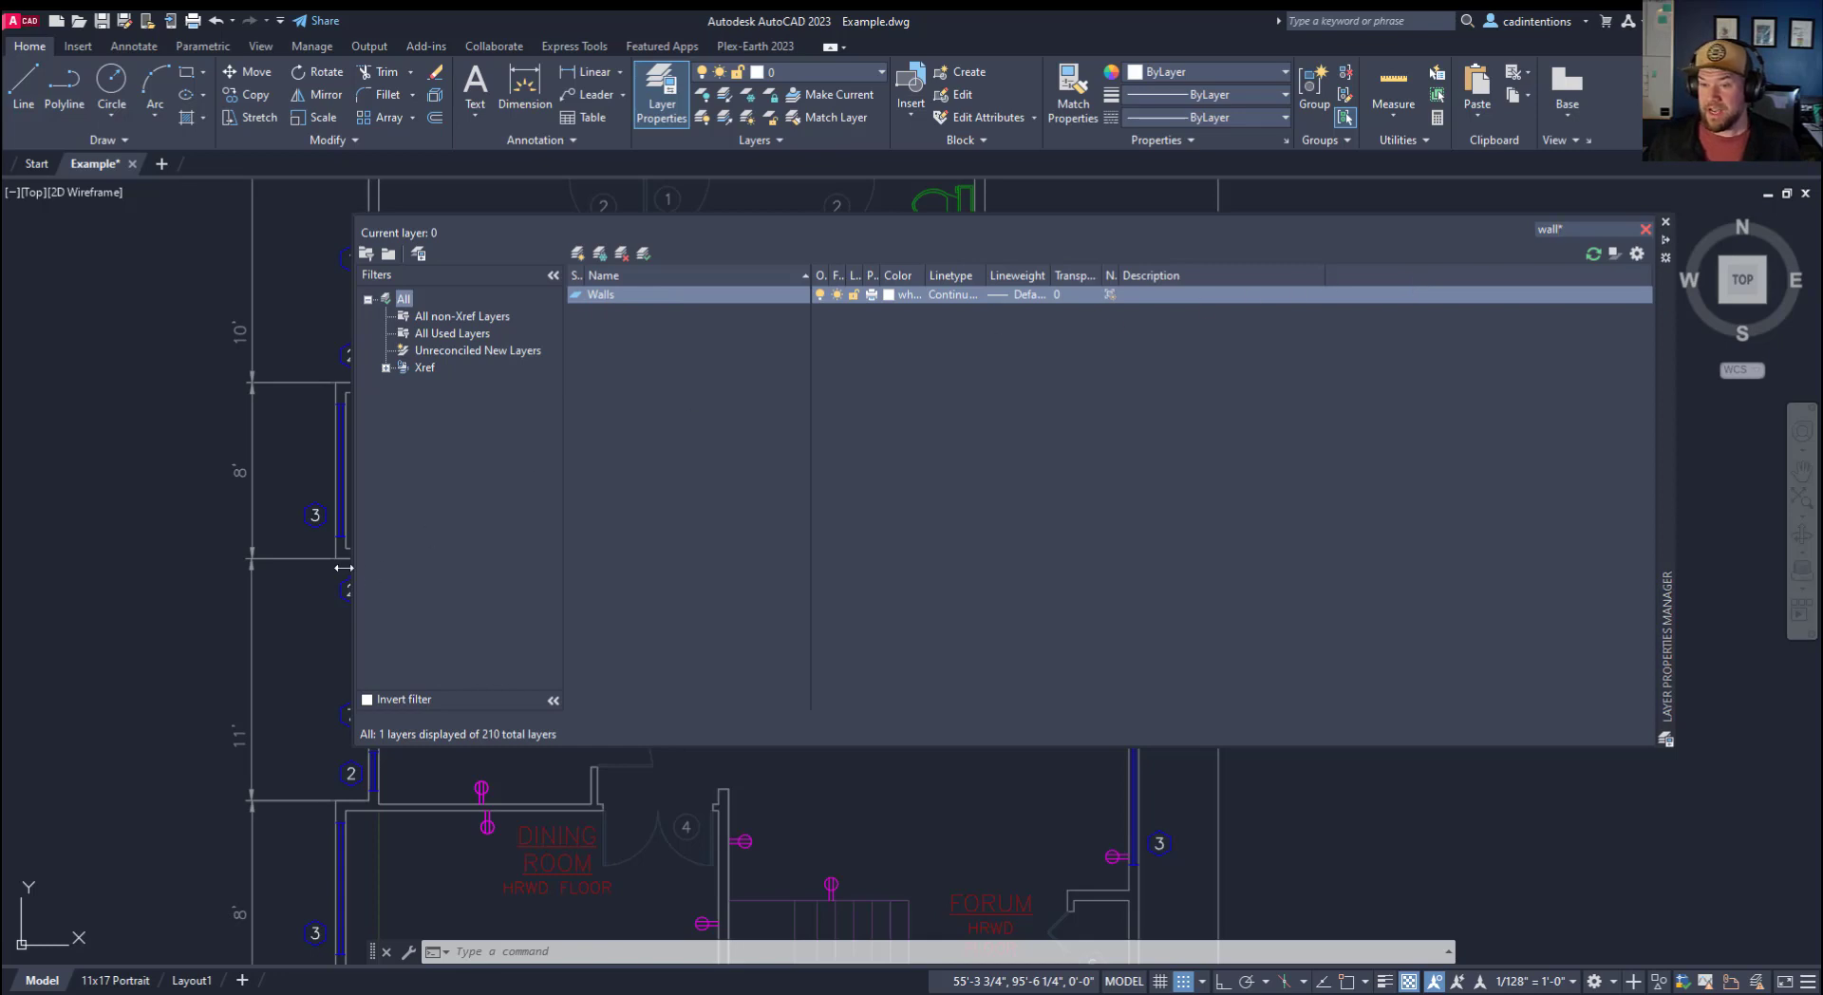
pyautogui.click(299, 620)
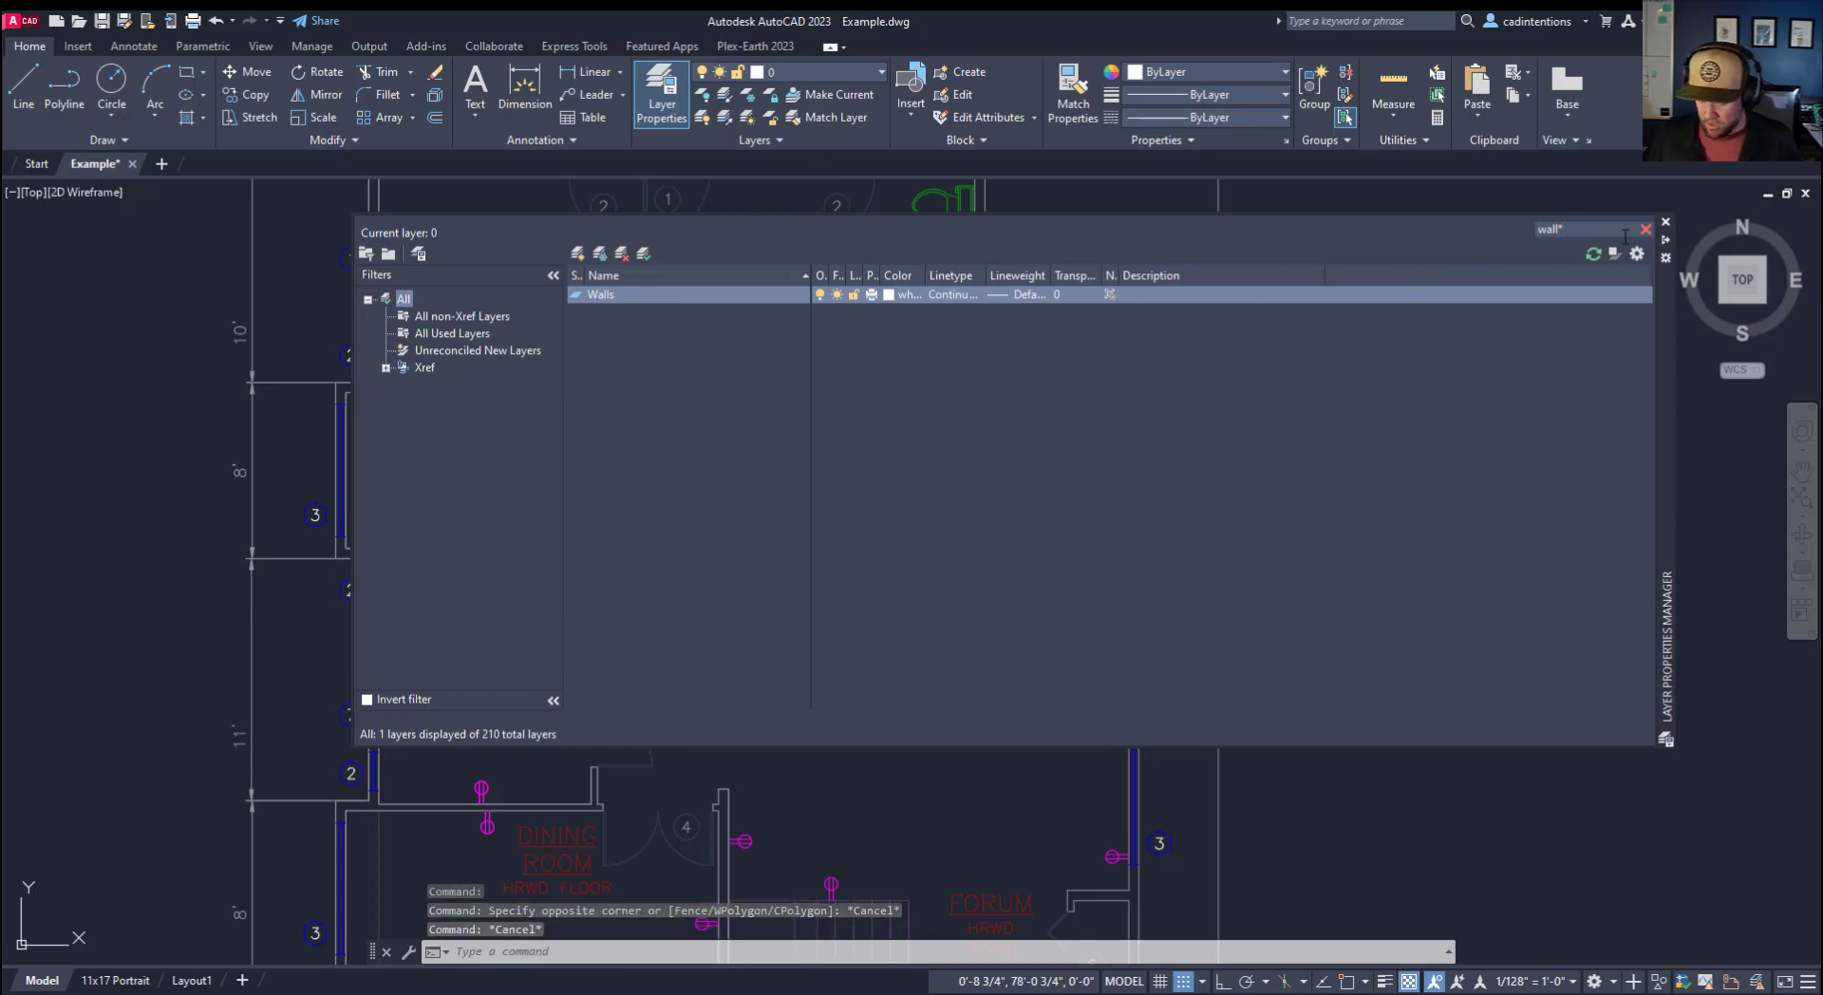
pyautogui.write('*')
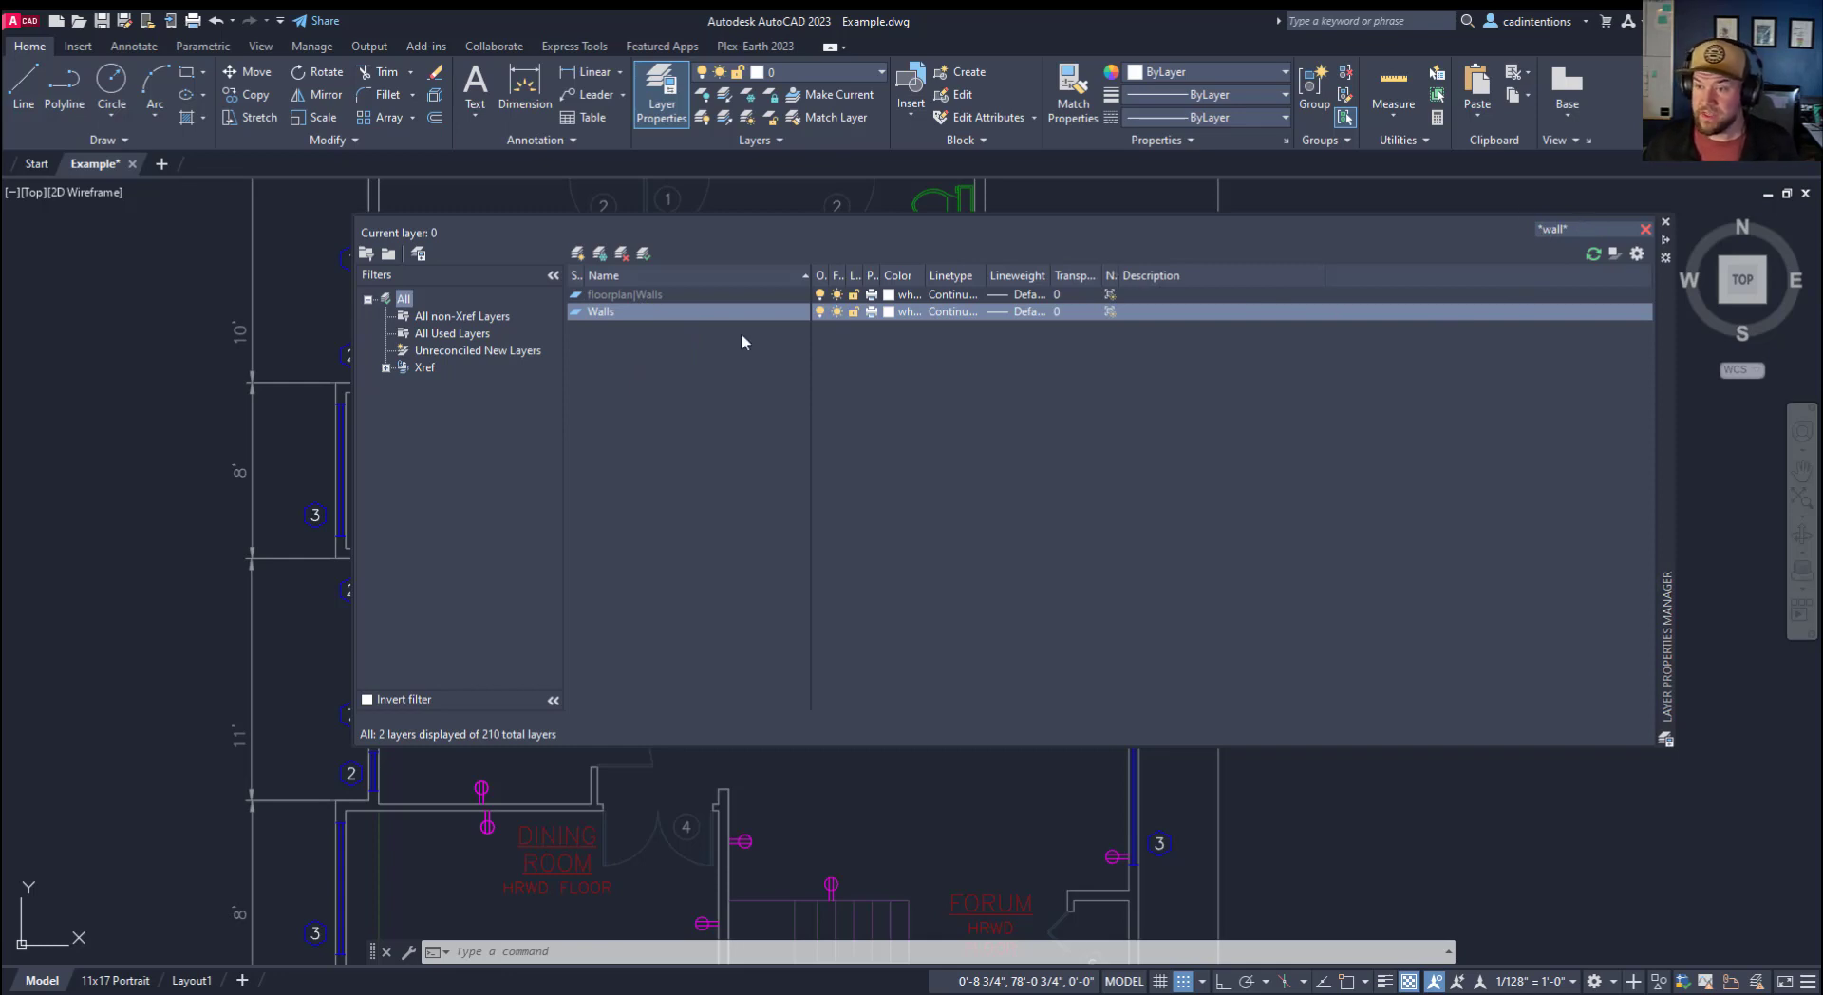
# Turn the floorplan|Walls xref layer off and then back on.
pyautogui.click(630, 296)
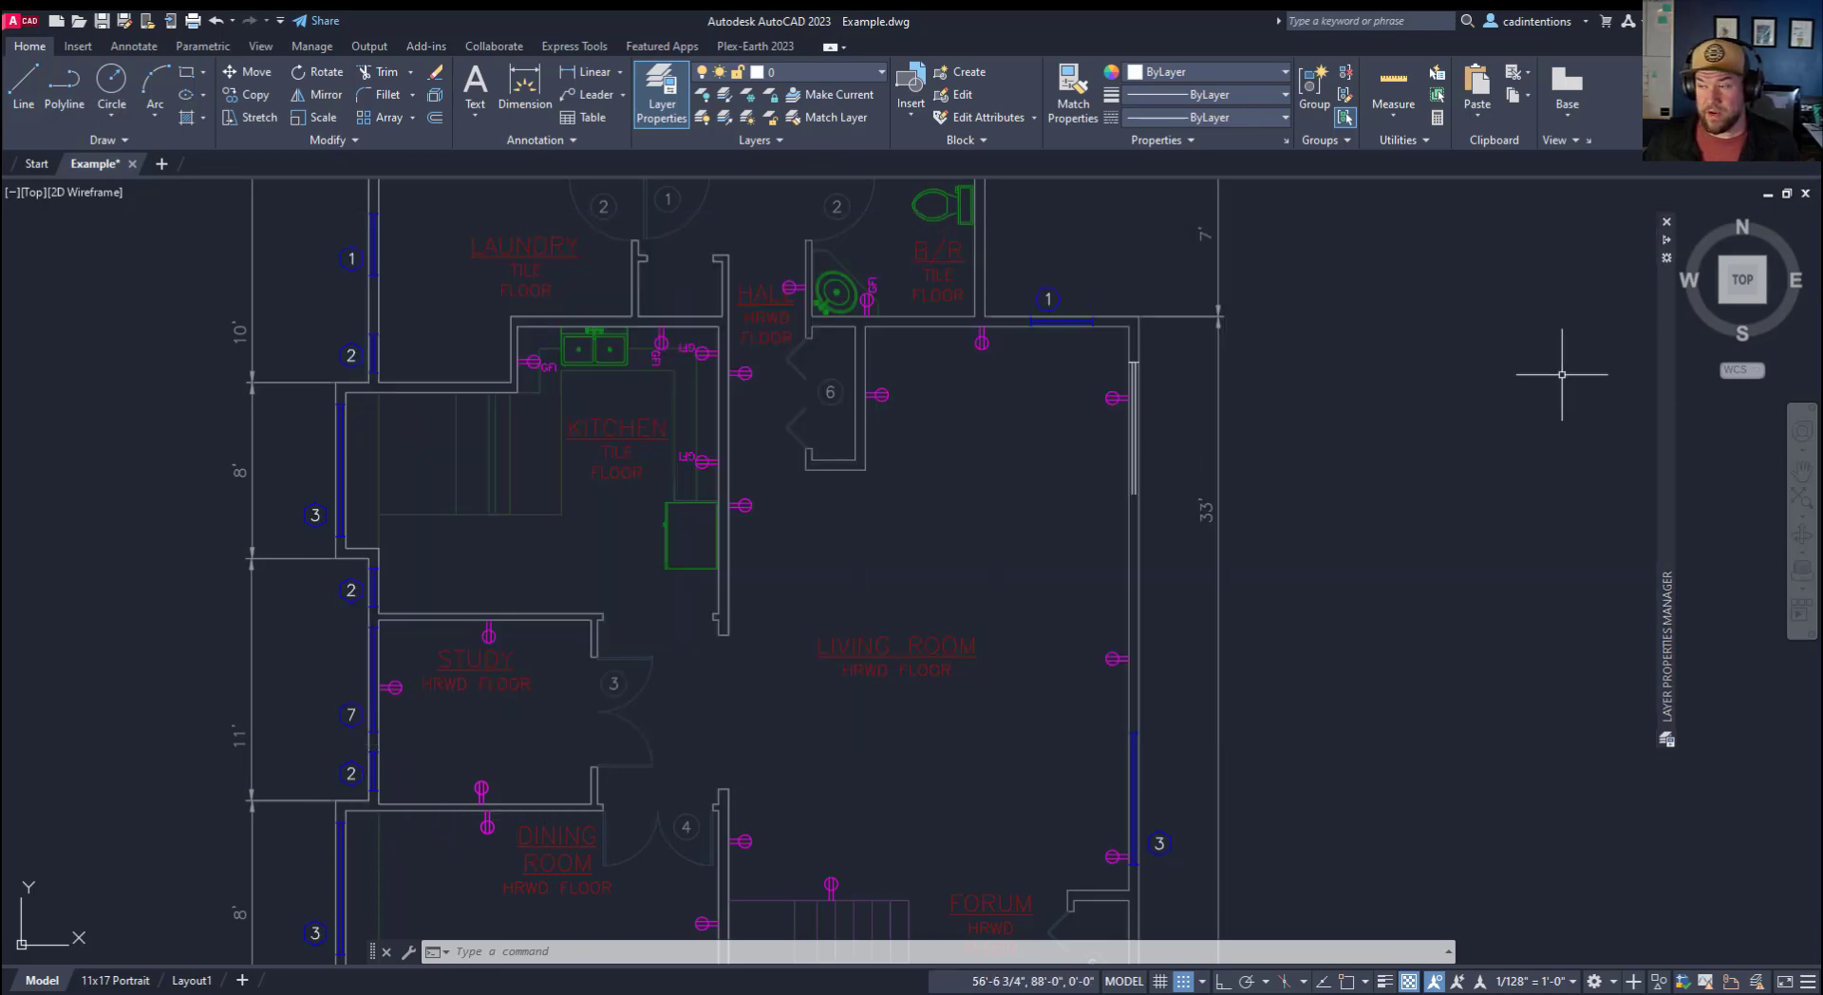
pyautogui.moveTo(1671, 385)
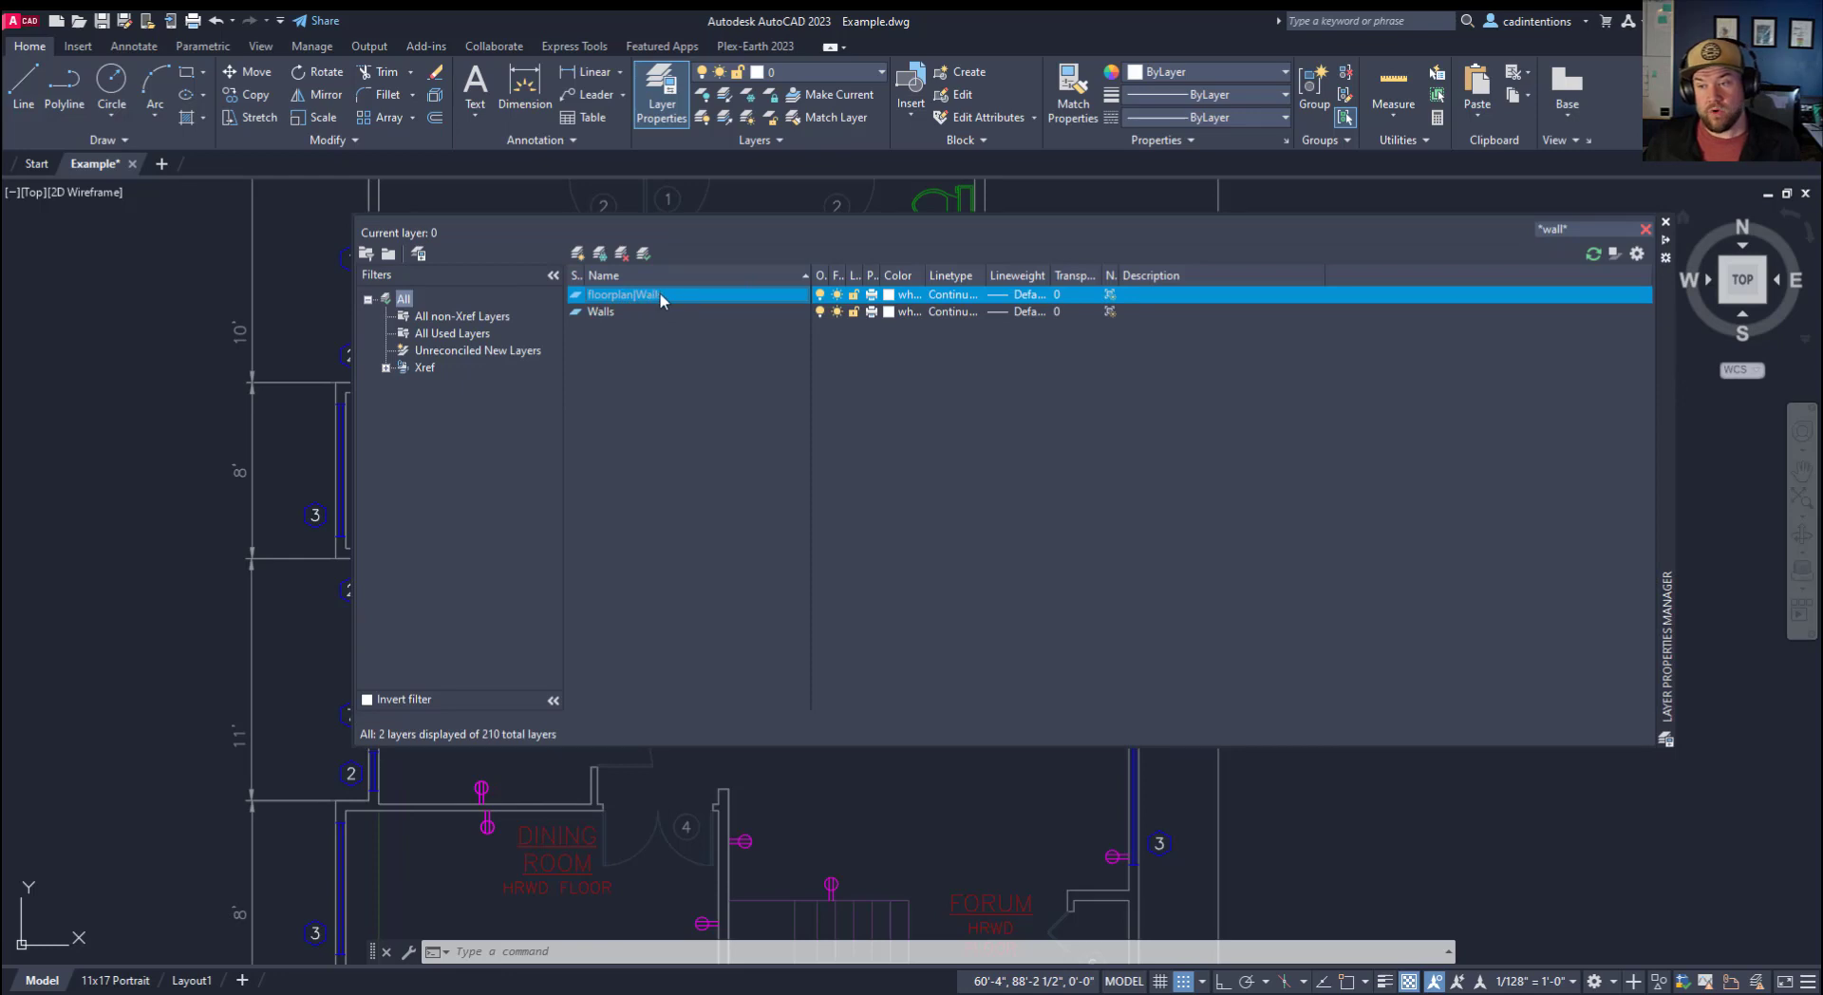
pyautogui.click(820, 295)
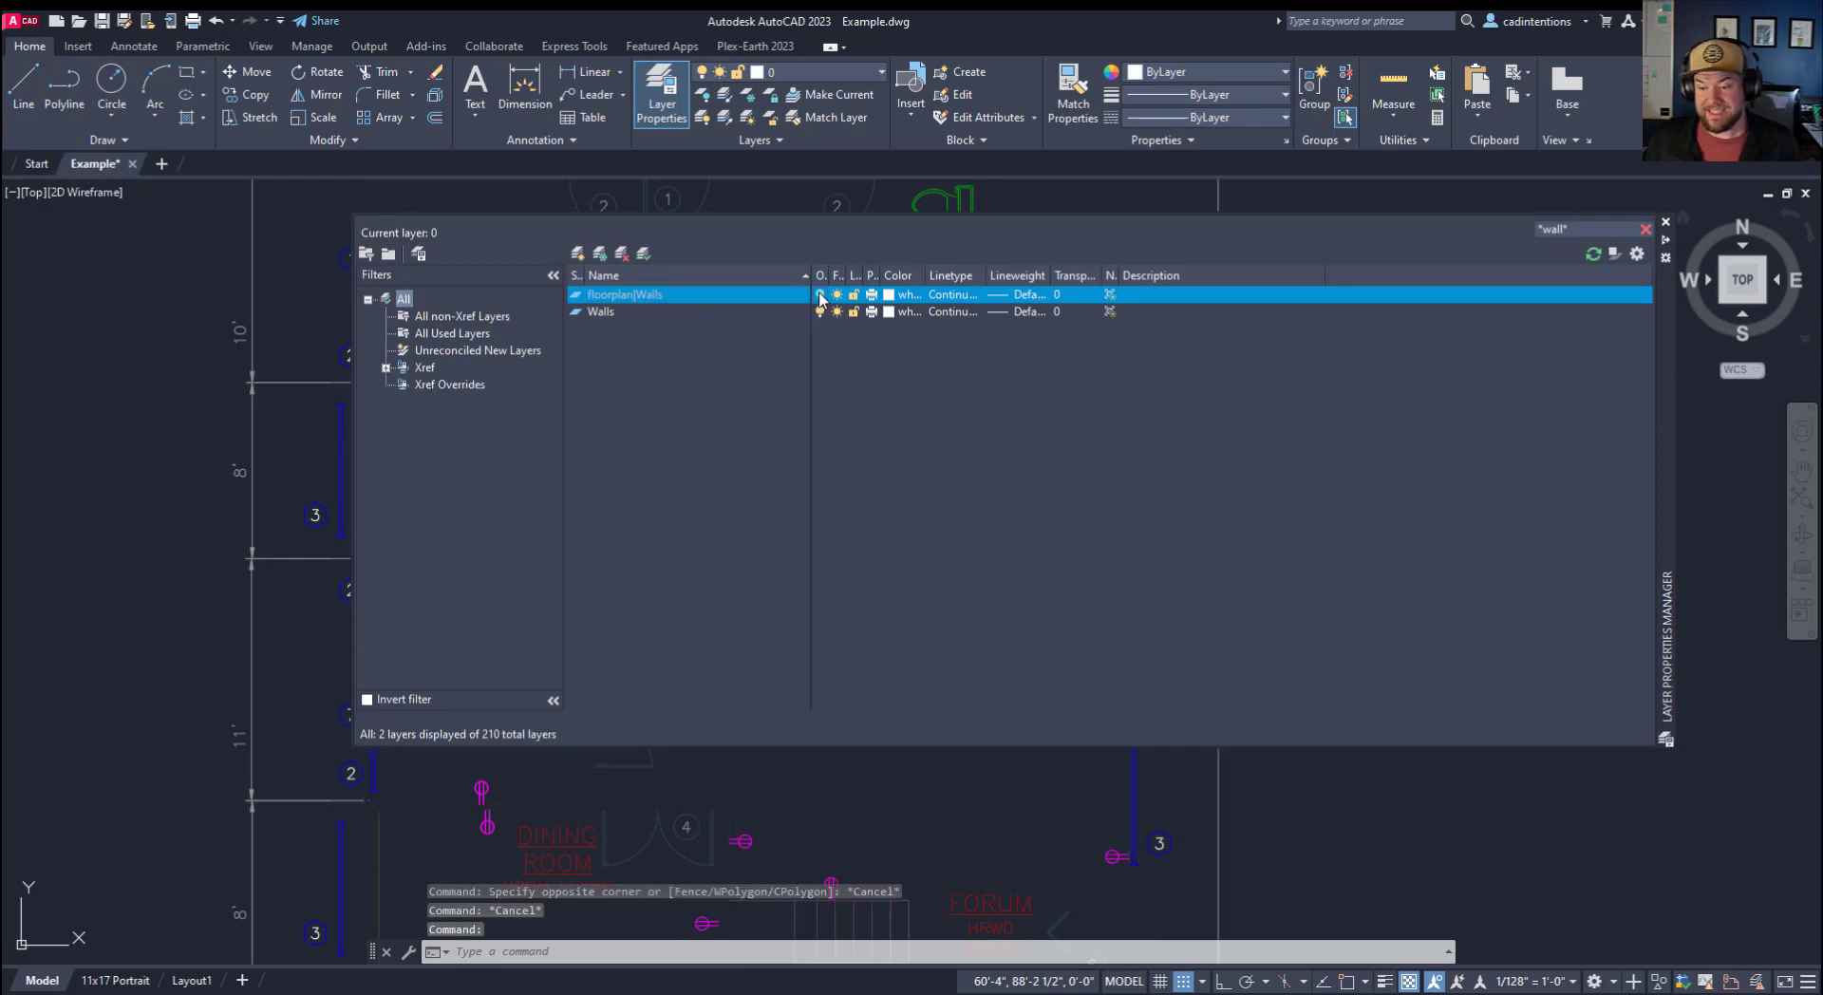
pyautogui.click(821, 295)
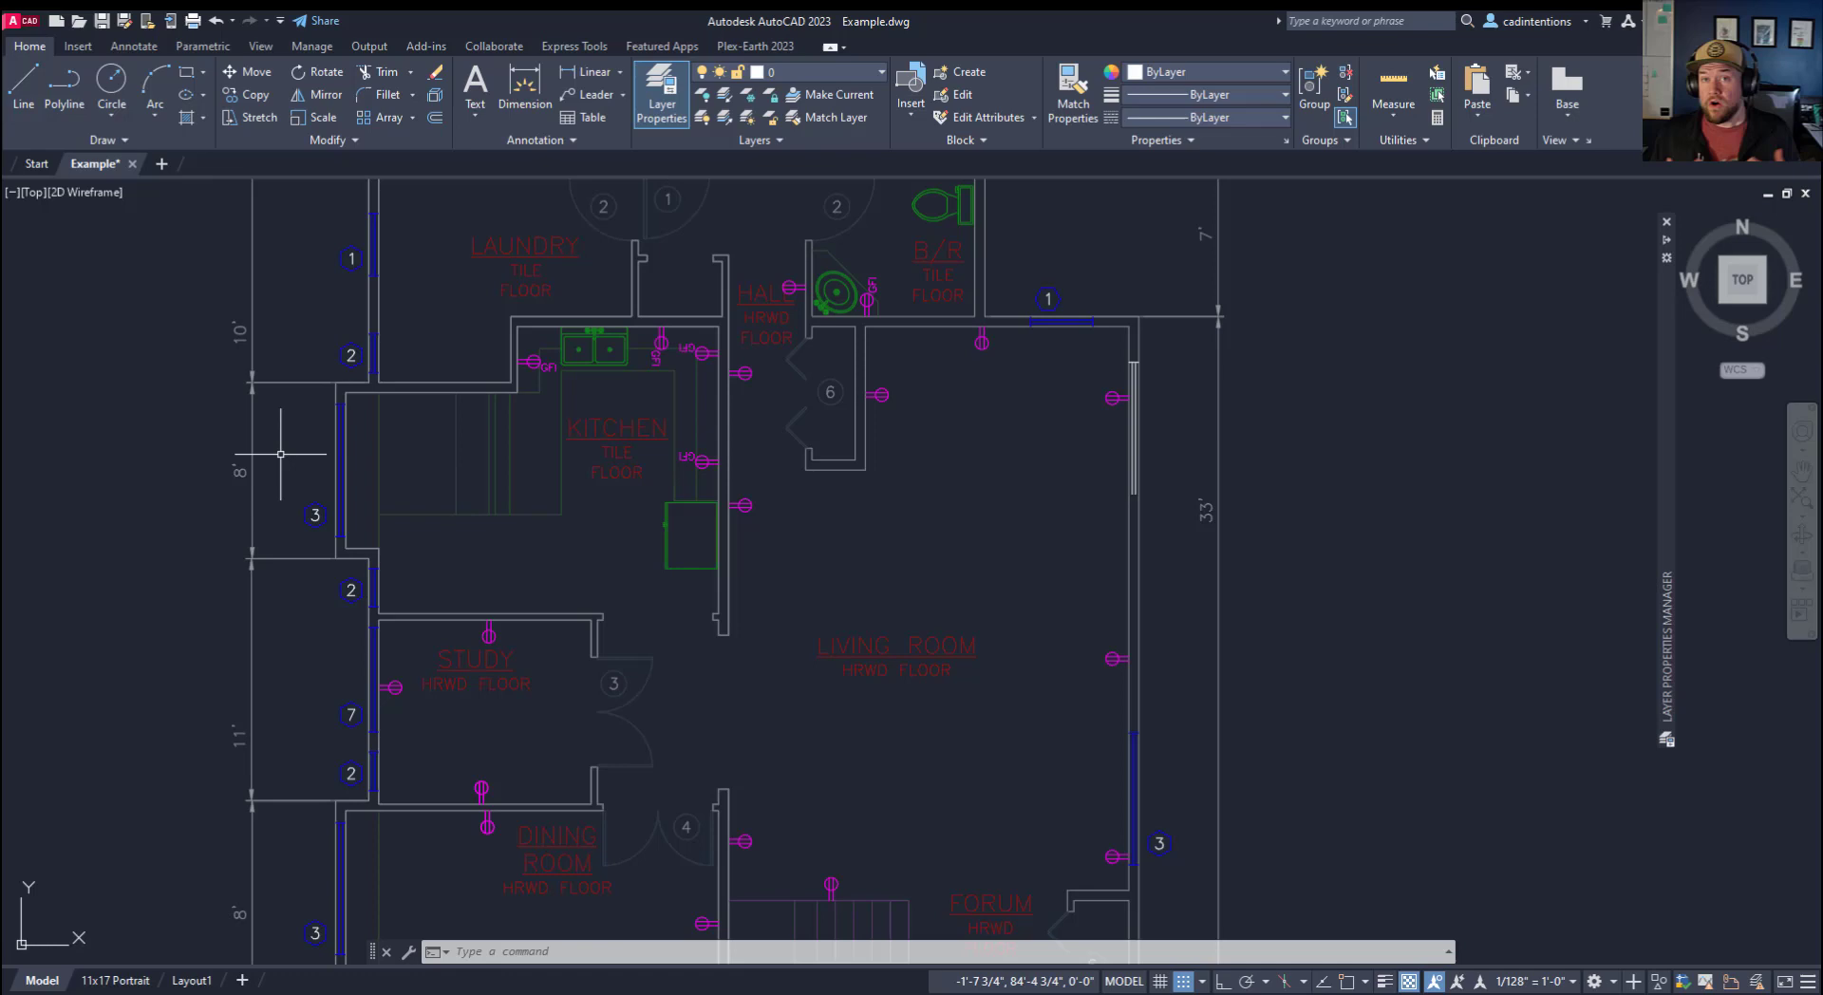
# XLIST the kitchen appliance, identifying block *B|REF96 on floorplan|appliances, then close the listing.
pyautogui.write('xlist')
pyautogui.press('Return')
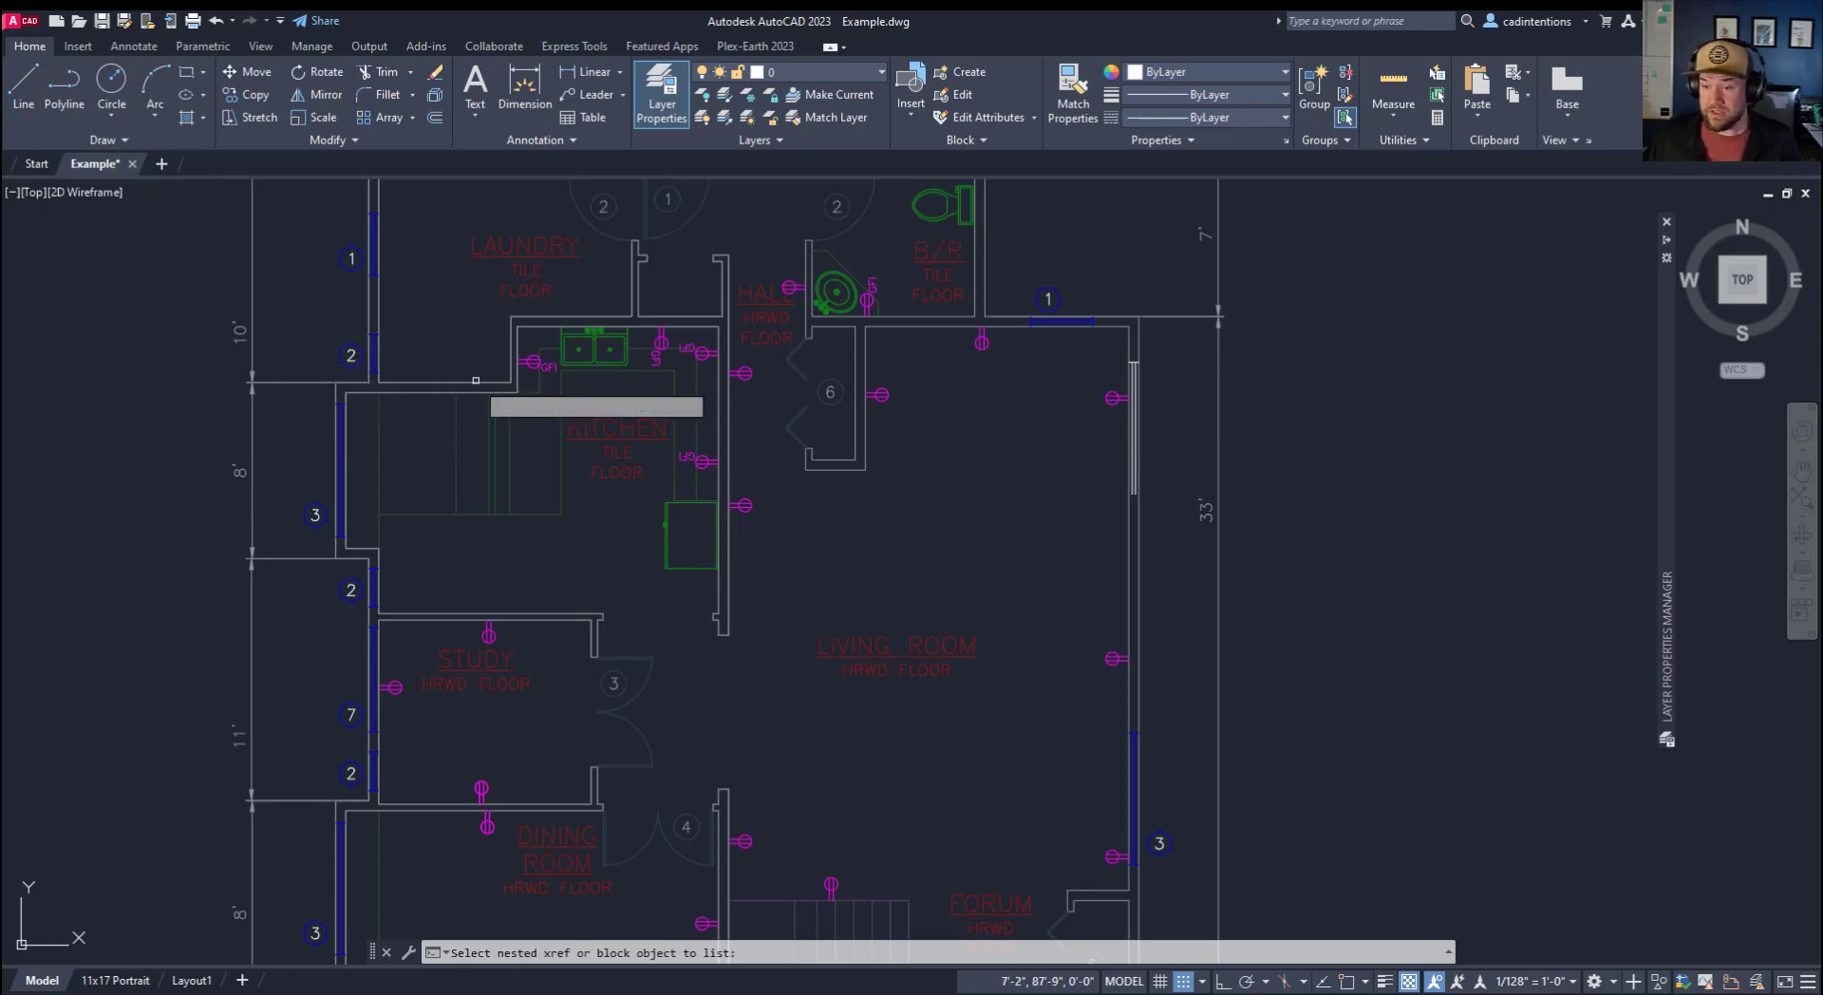
pyautogui.press('Escape')
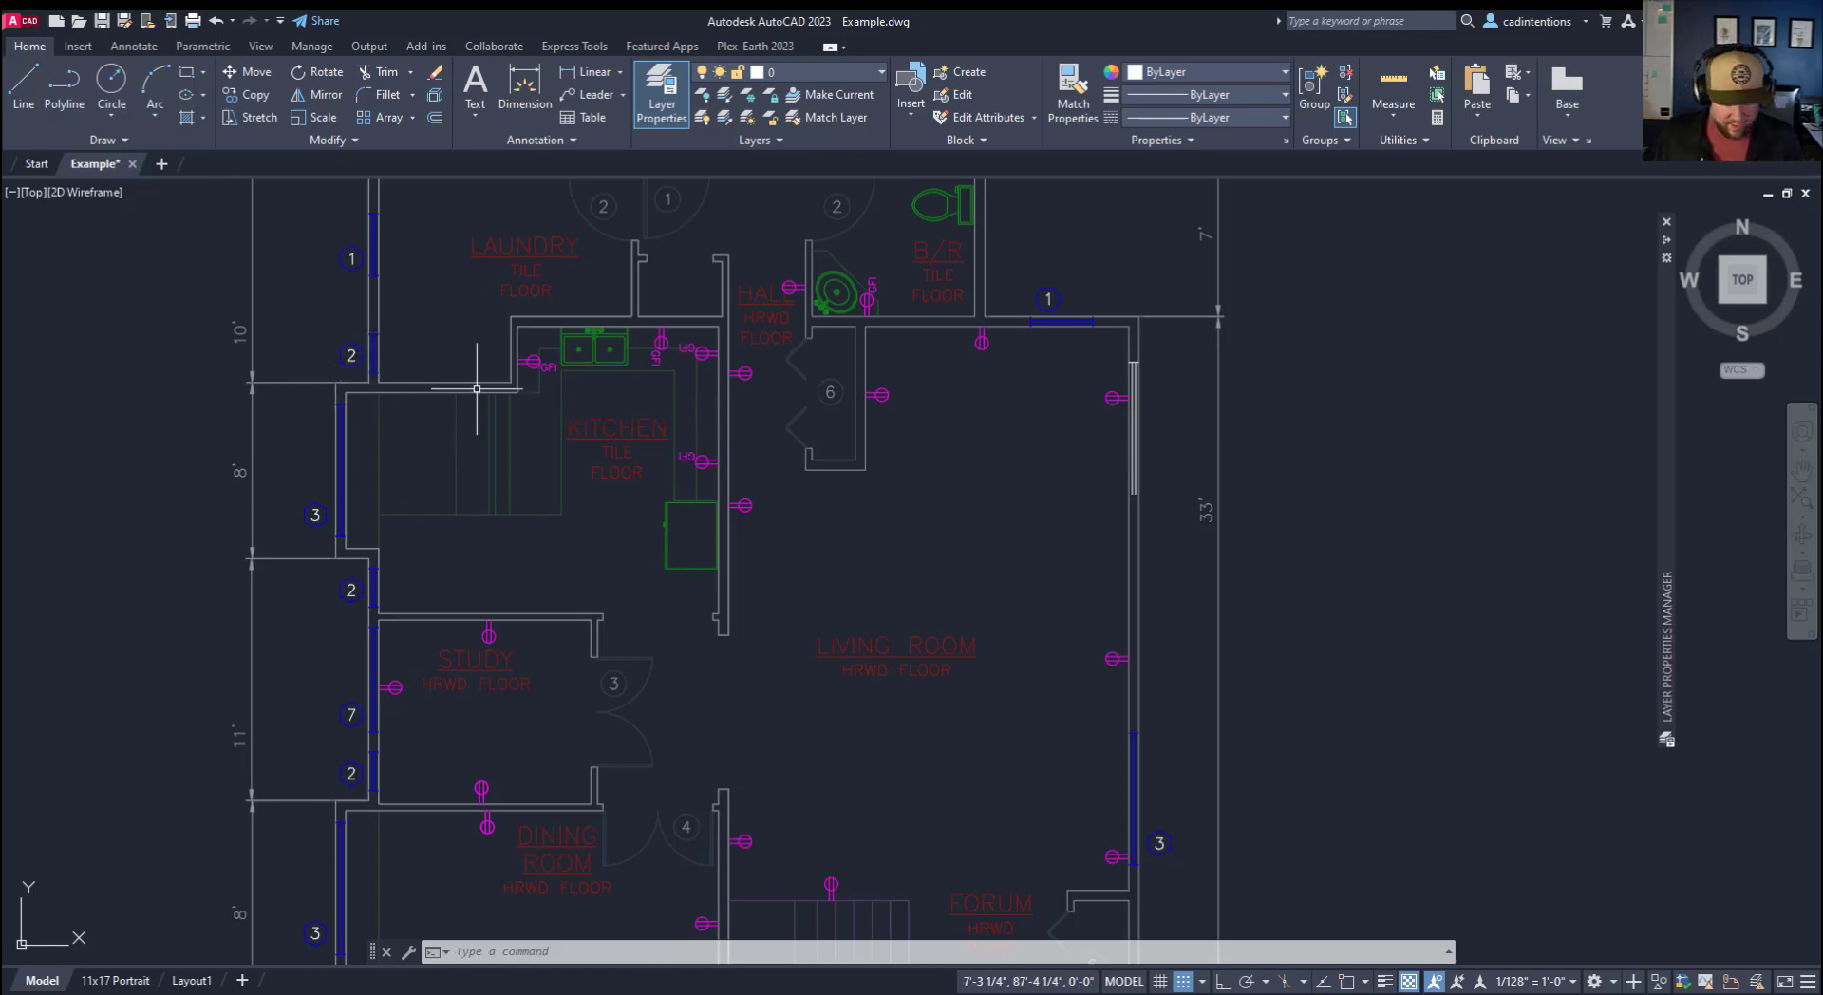
pyautogui.write('xlist')
pyautogui.press('Return')
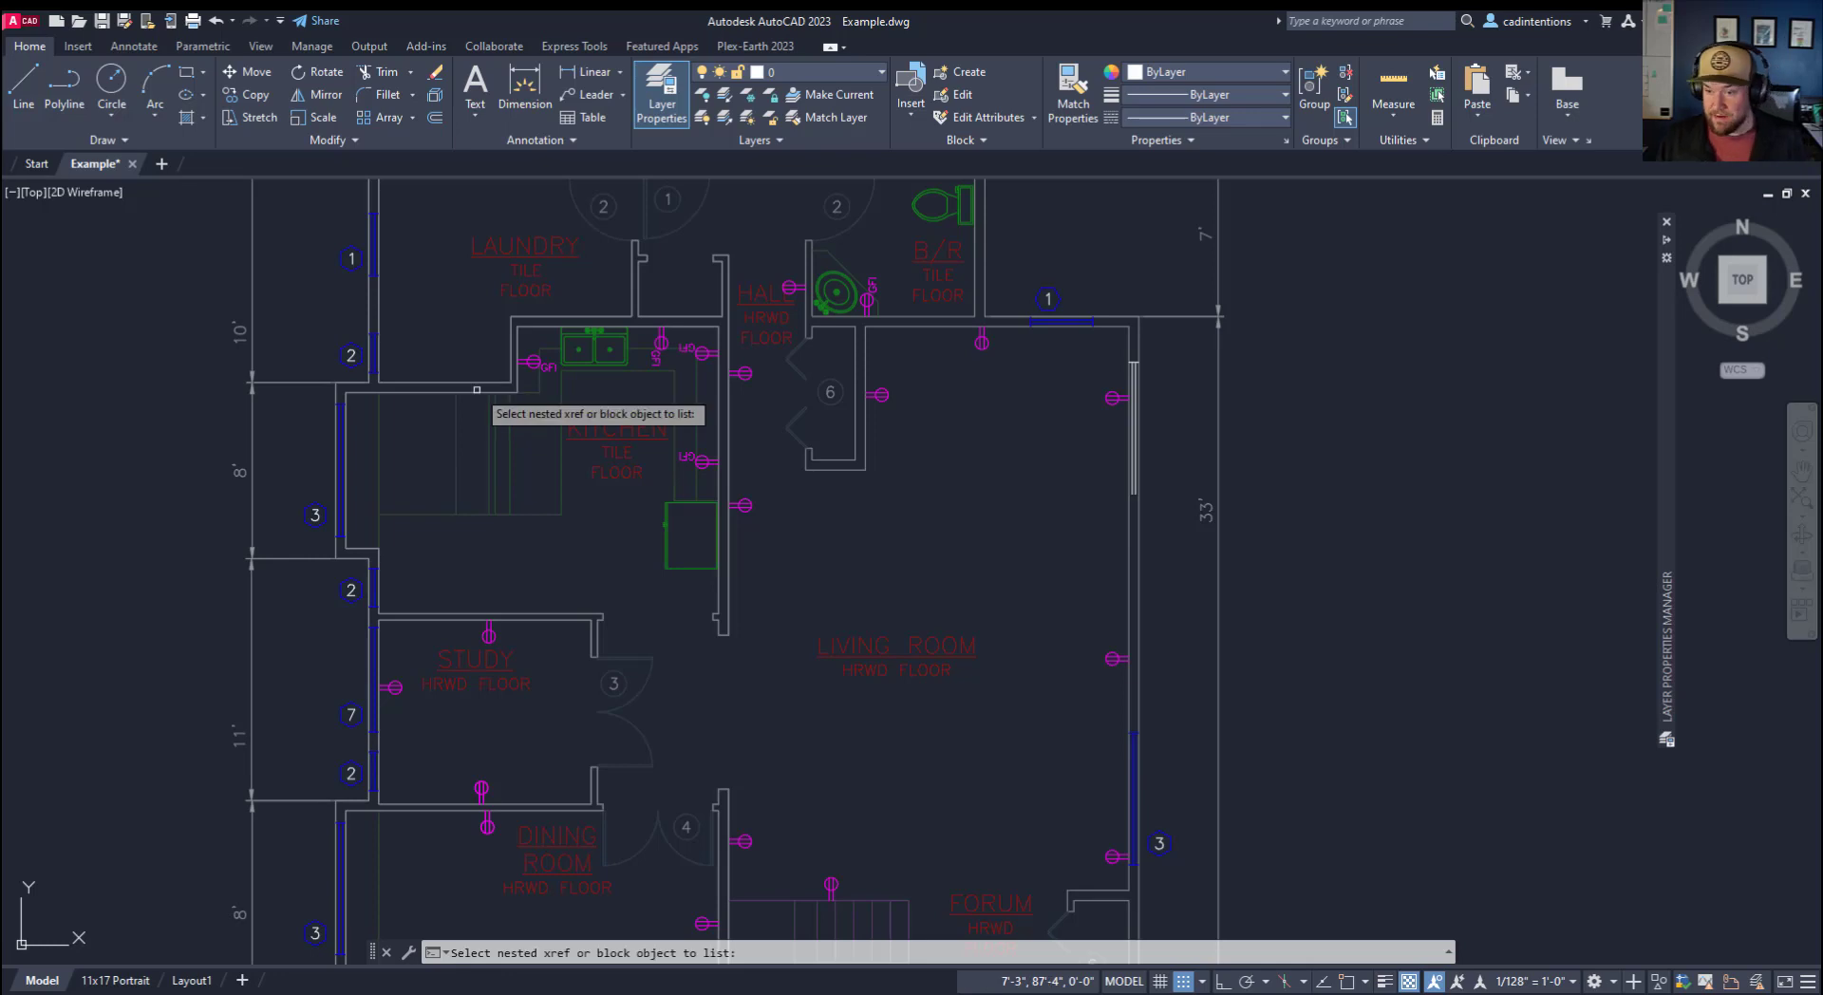
pyautogui.click(669, 546)
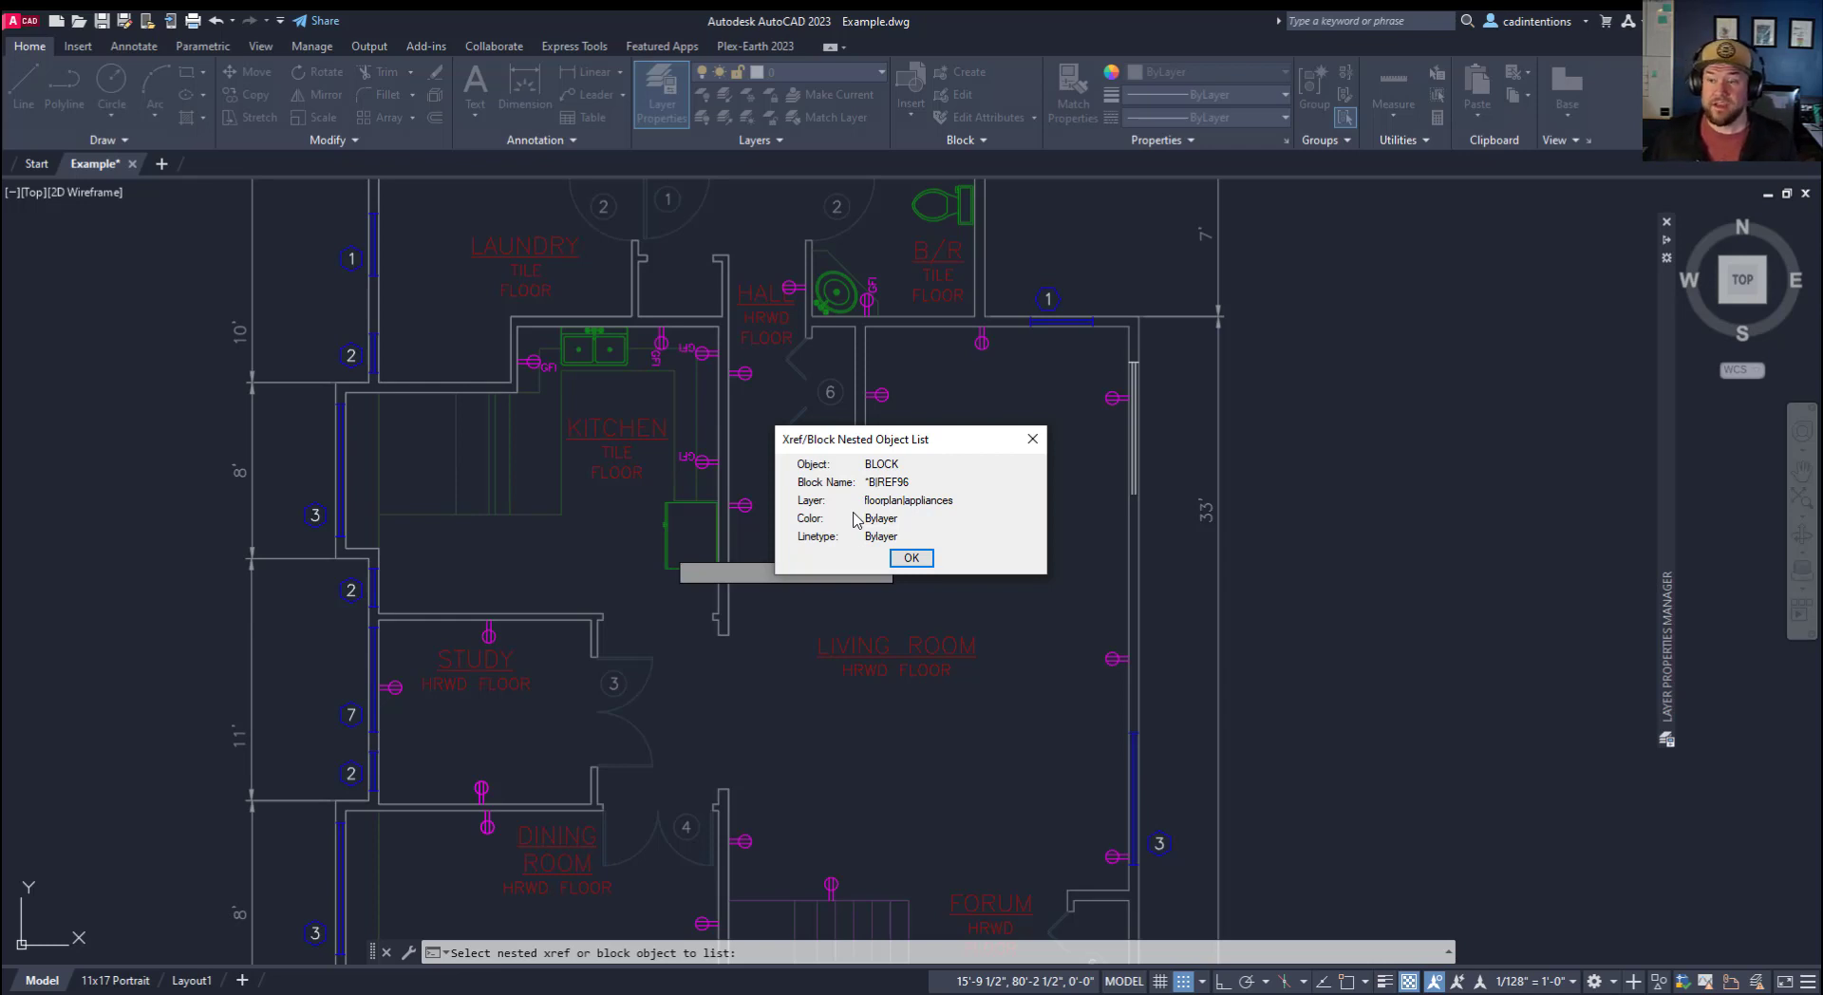
pyautogui.click(911, 558)
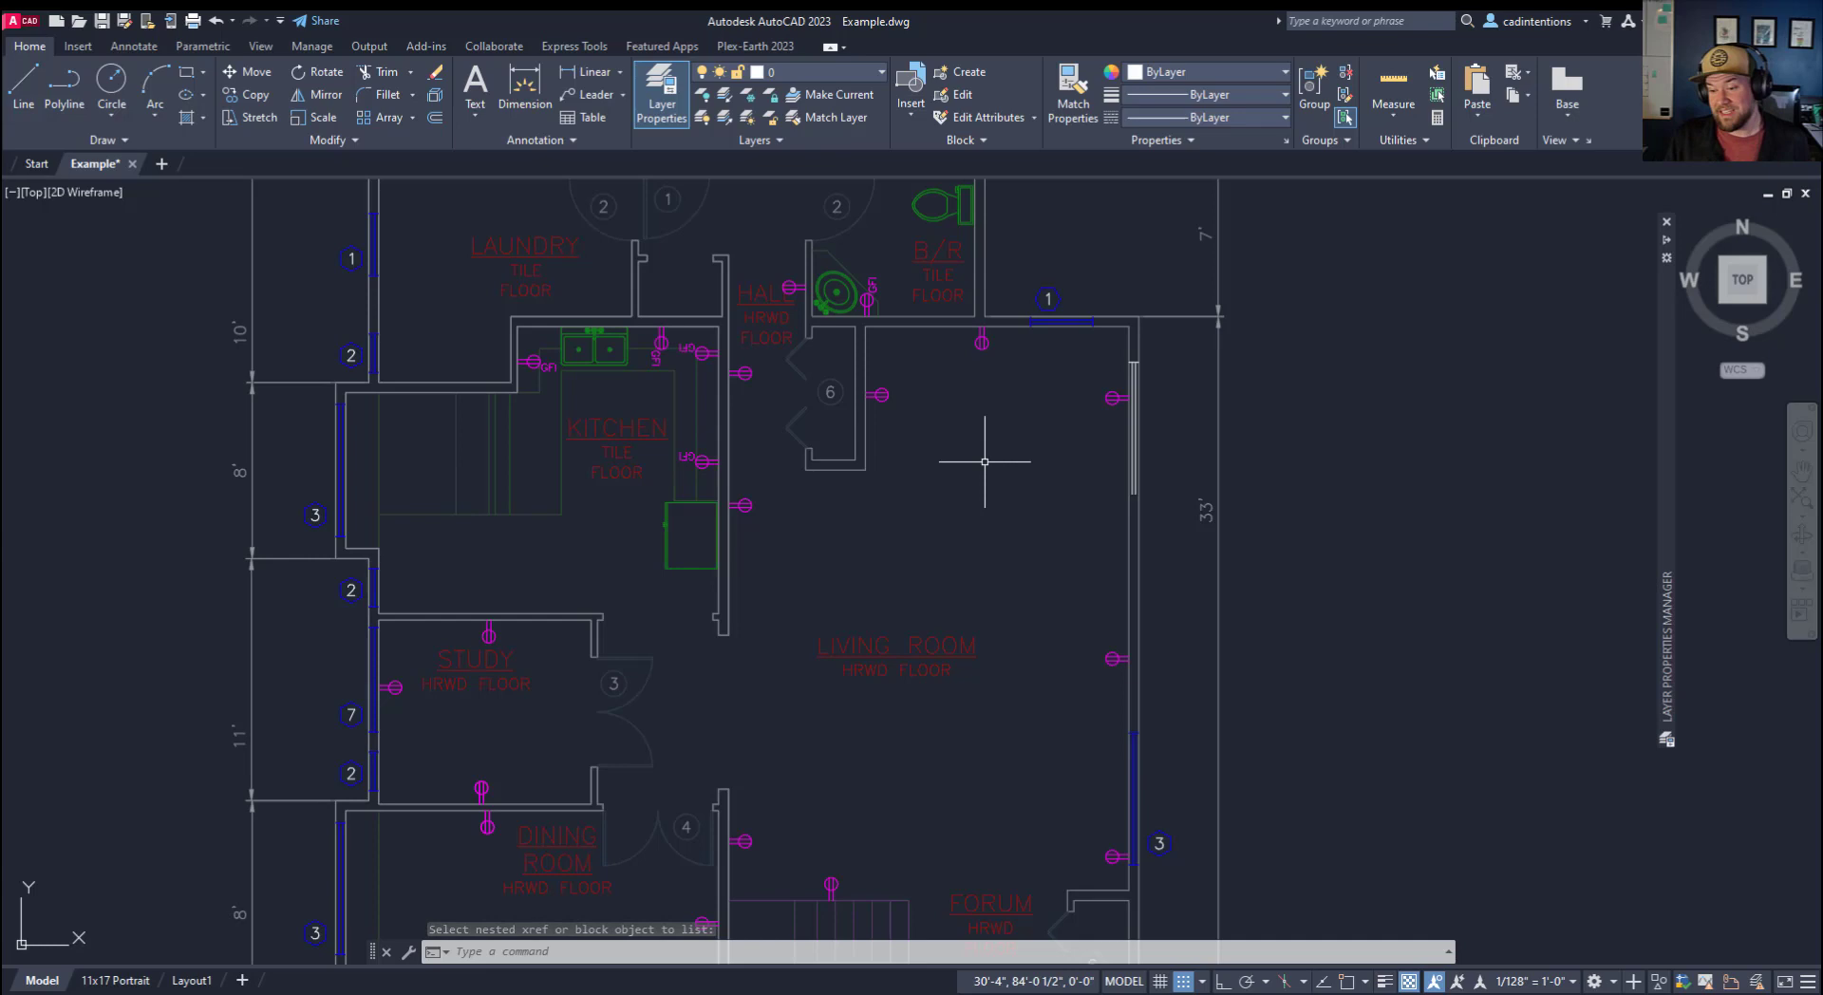
# Run -XLIST on the green kitchen appliance and dock the command line along the bottom.
pyautogui.write('-xlist')
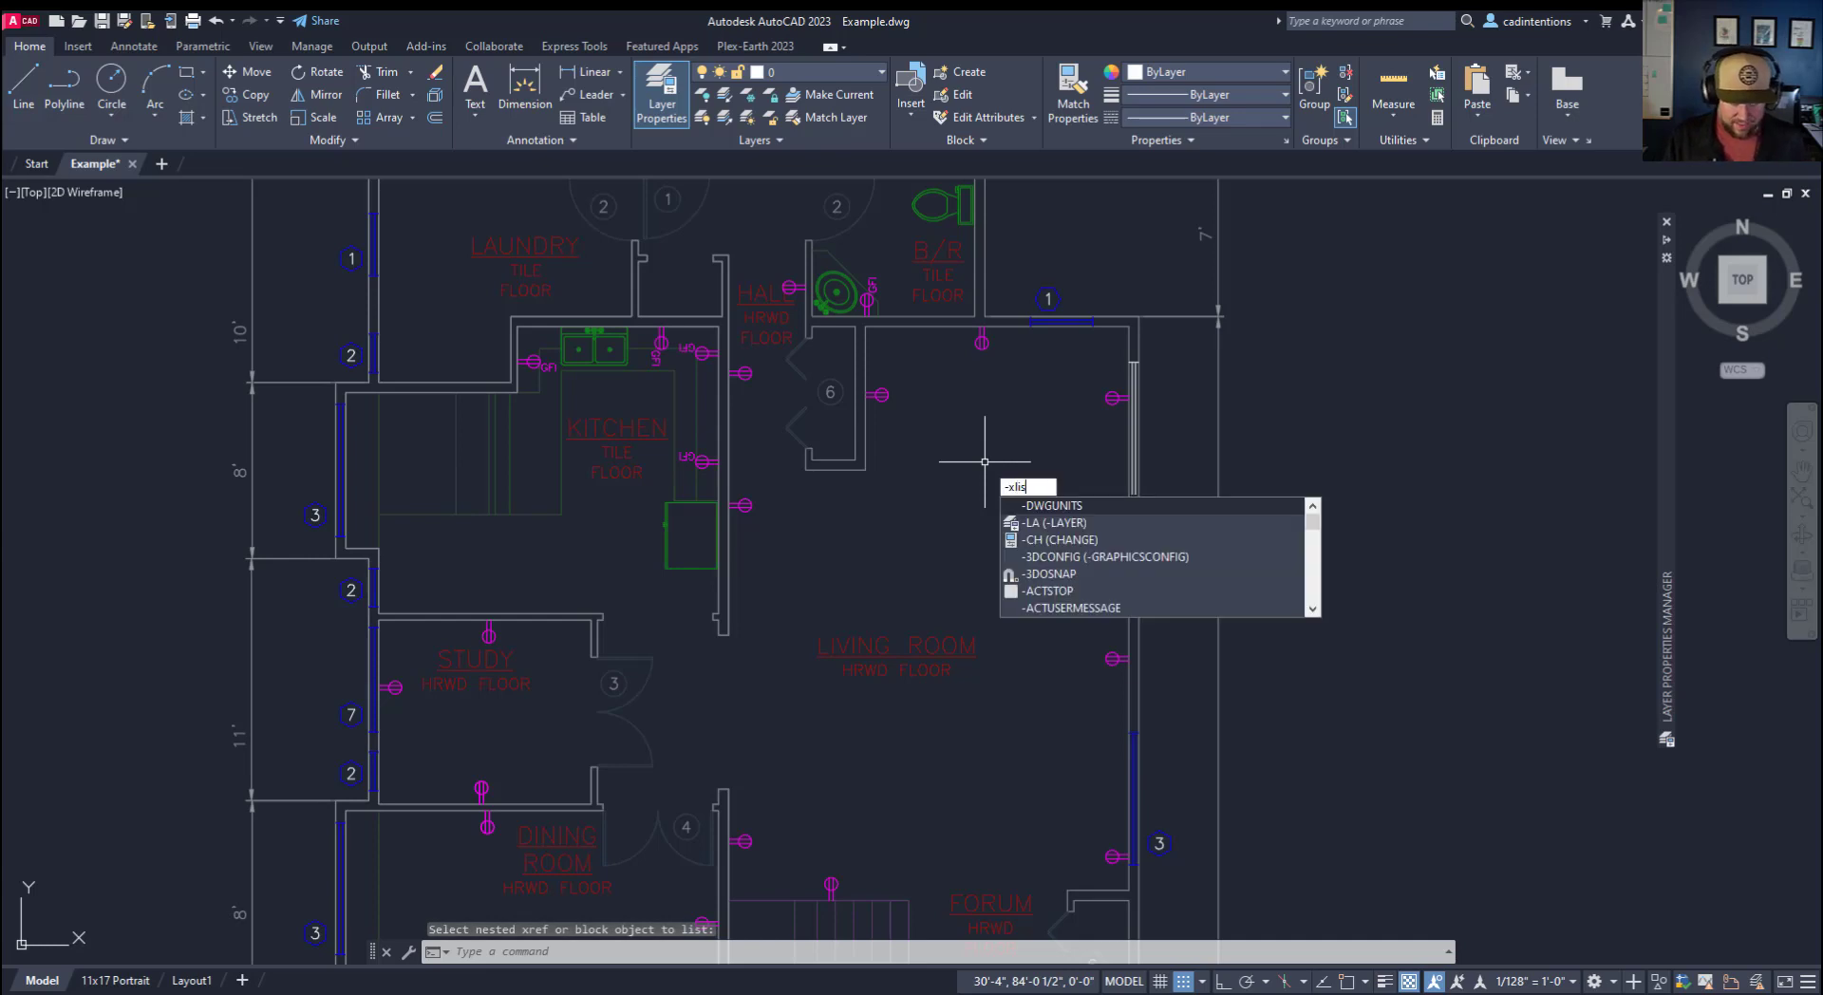
pyautogui.press('Return')
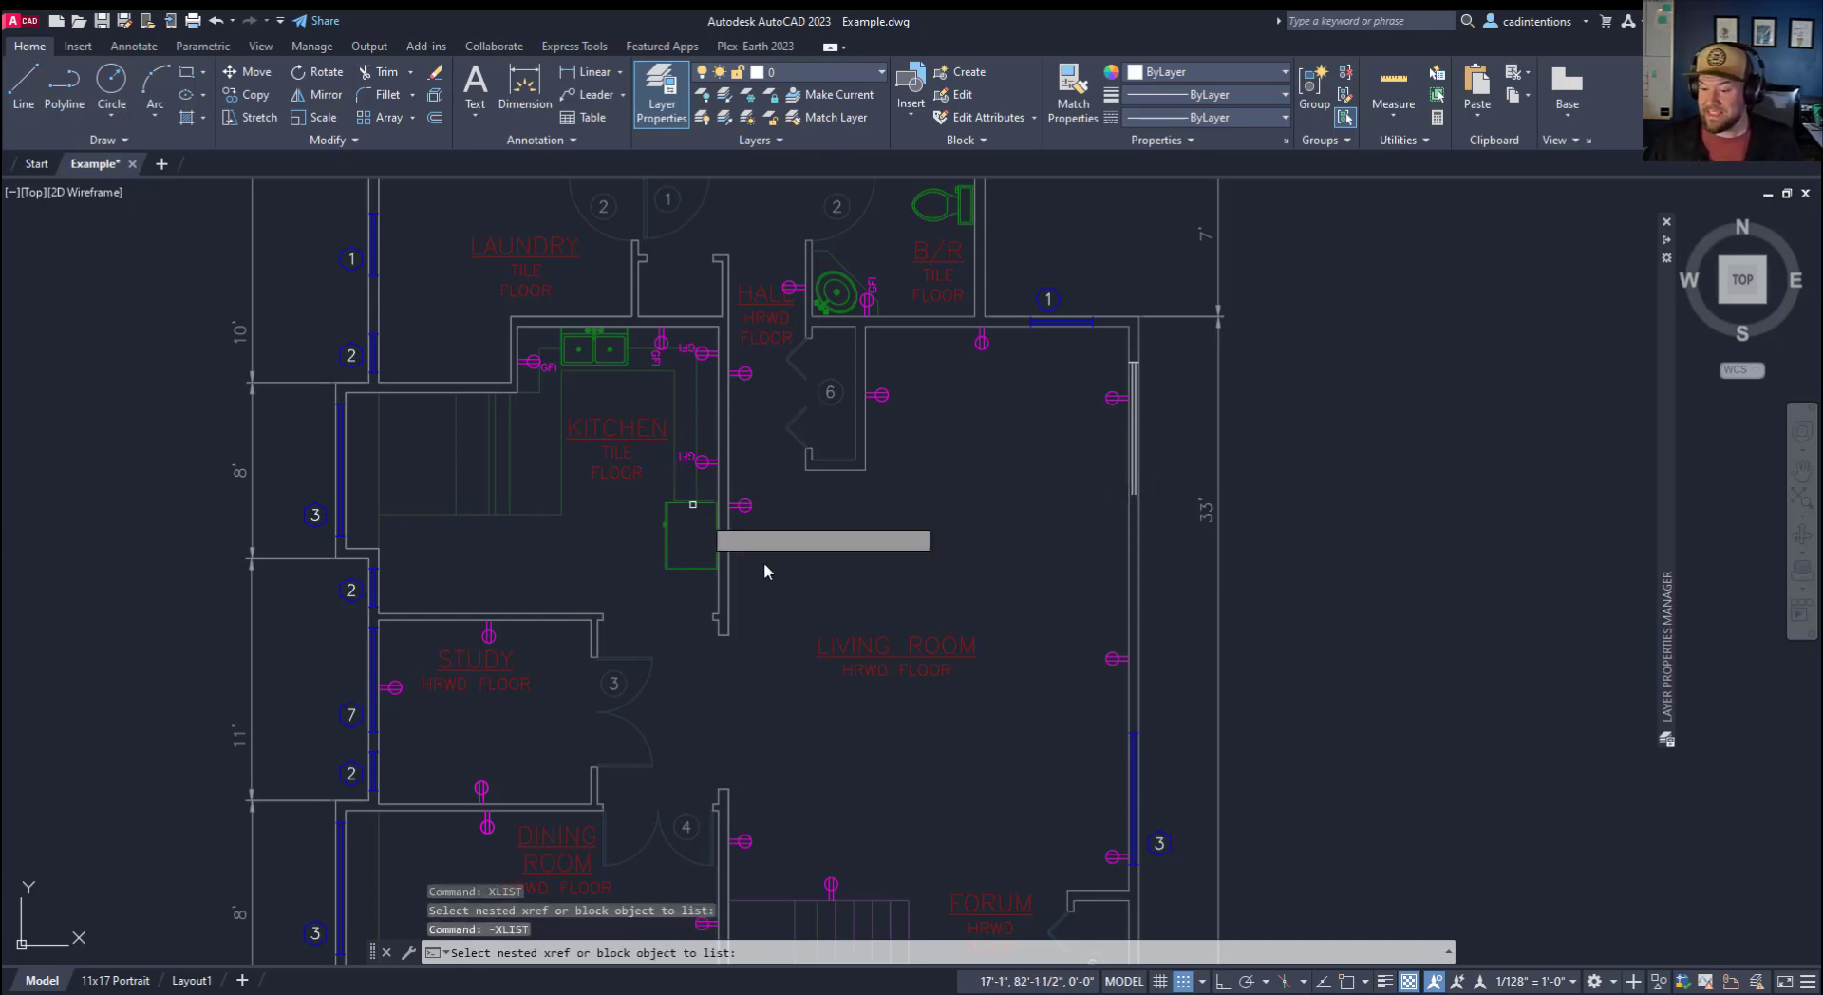
pyautogui.click(667, 559)
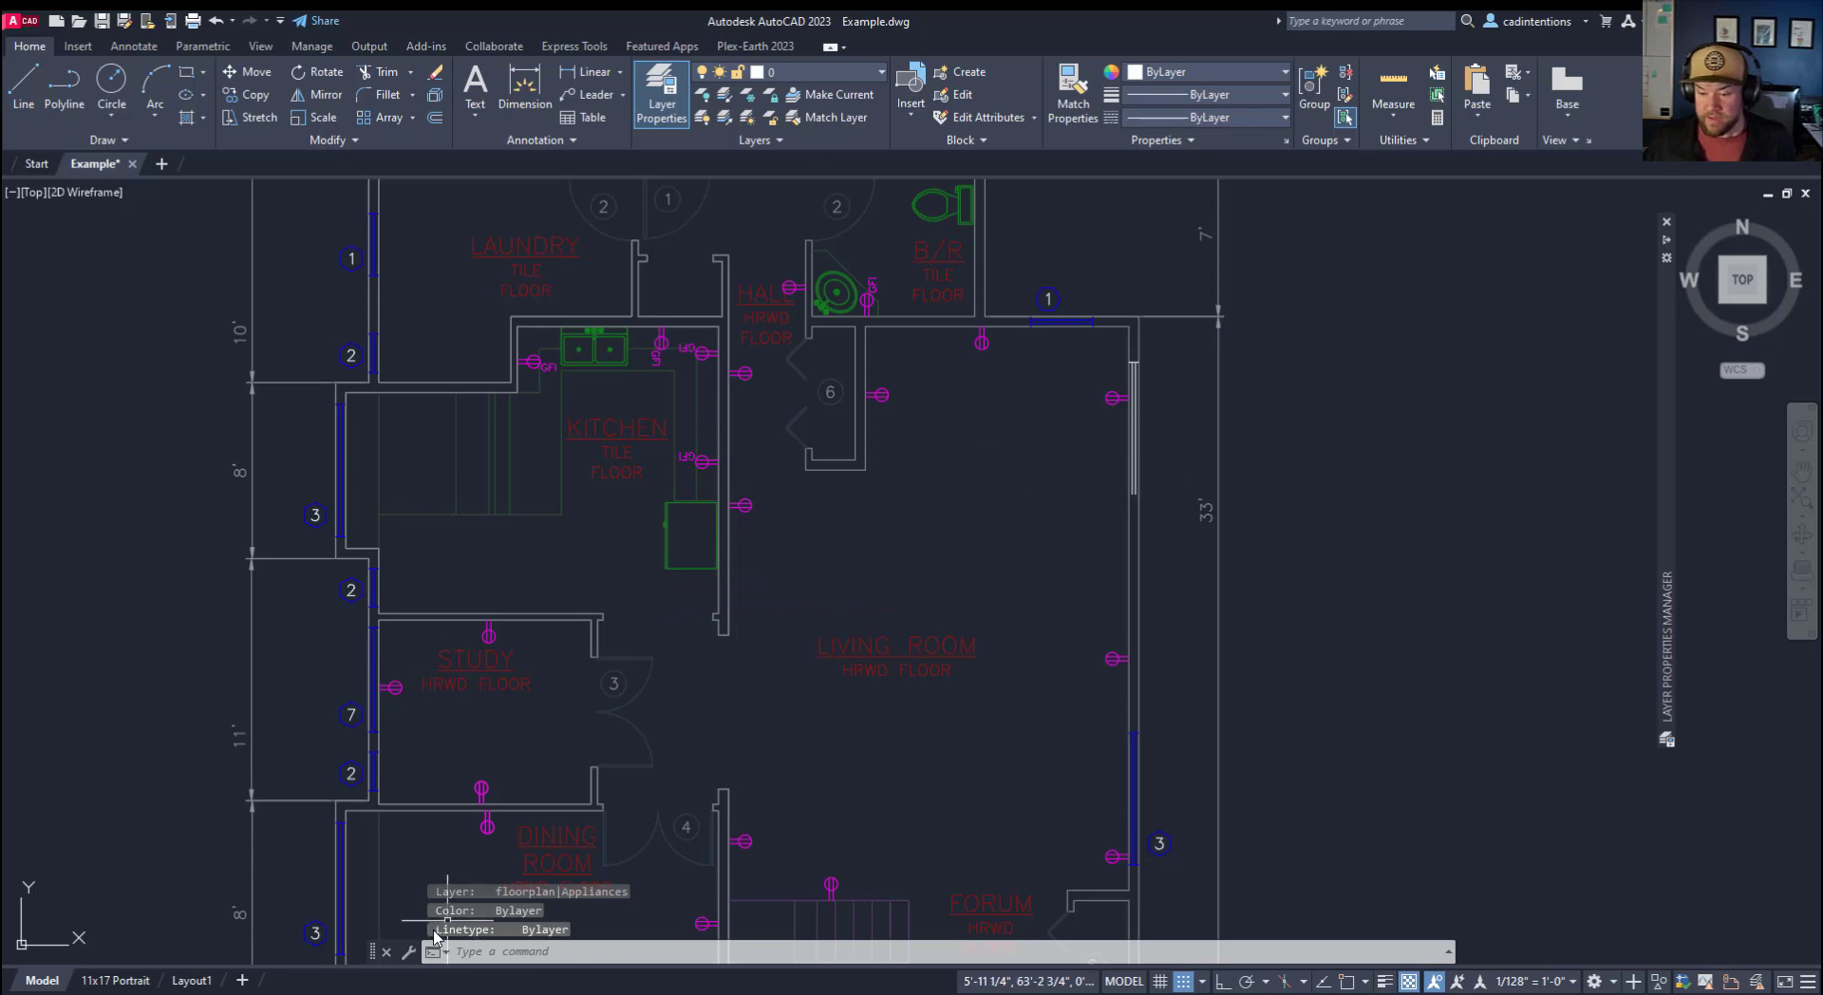
pyautogui.moveTo(373, 953)
pyautogui.mouseDown()
pyautogui.moveTo(406, 961)
pyautogui.moveTo(430, 678)
pyautogui.mouseUp()
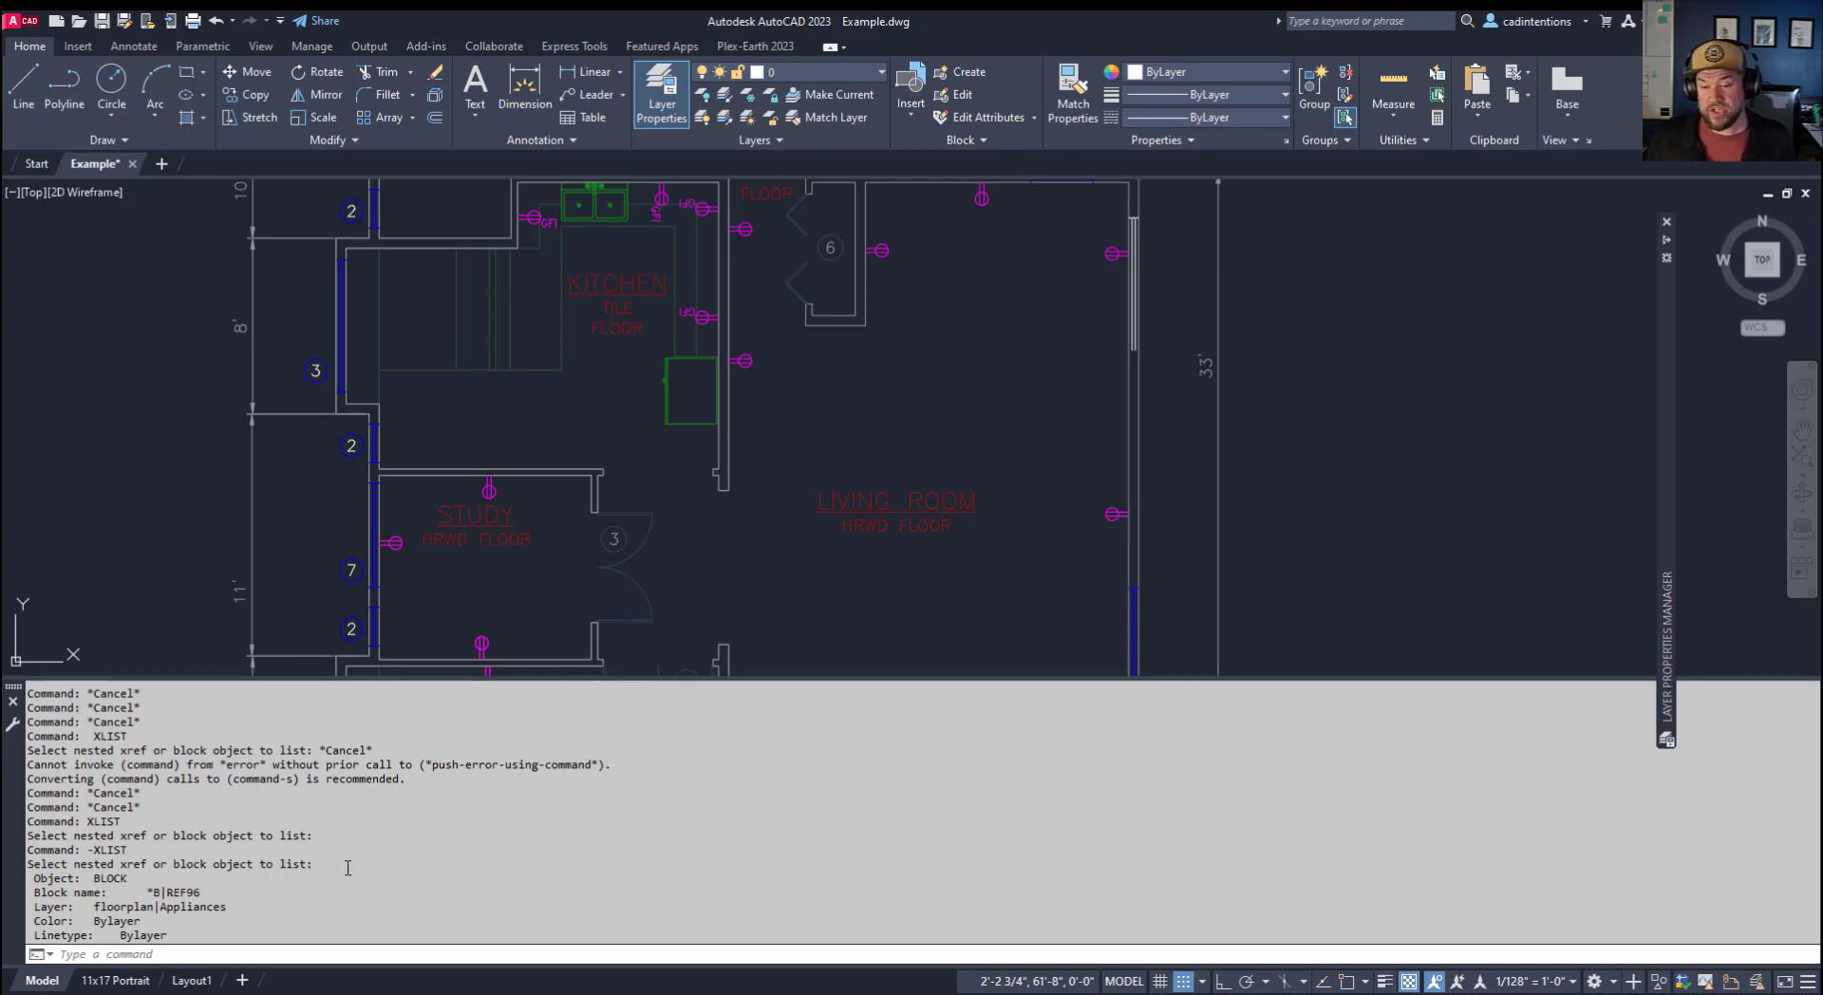
pyautogui.press('Escape')
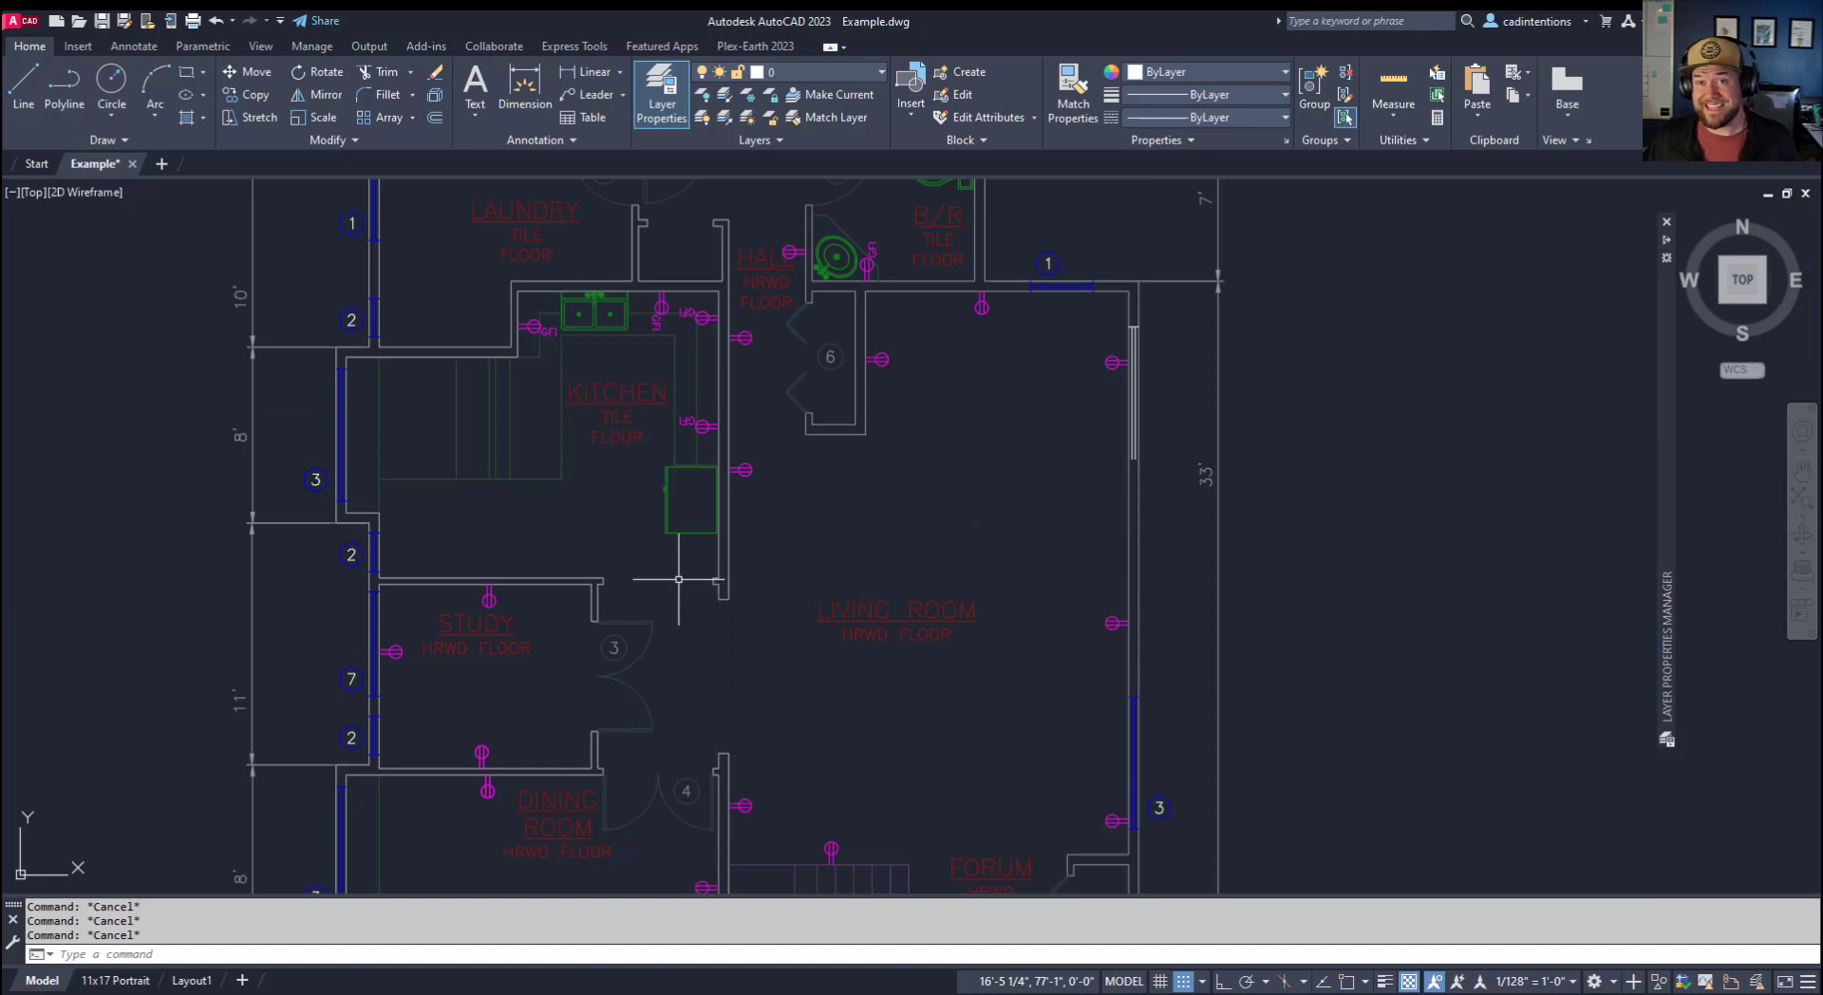
# NCOPY the xref's LIVING ROOM label in place with the default displacement, then check the copy.
pyautogui.click(948, 543)
pyautogui.press('Escape')
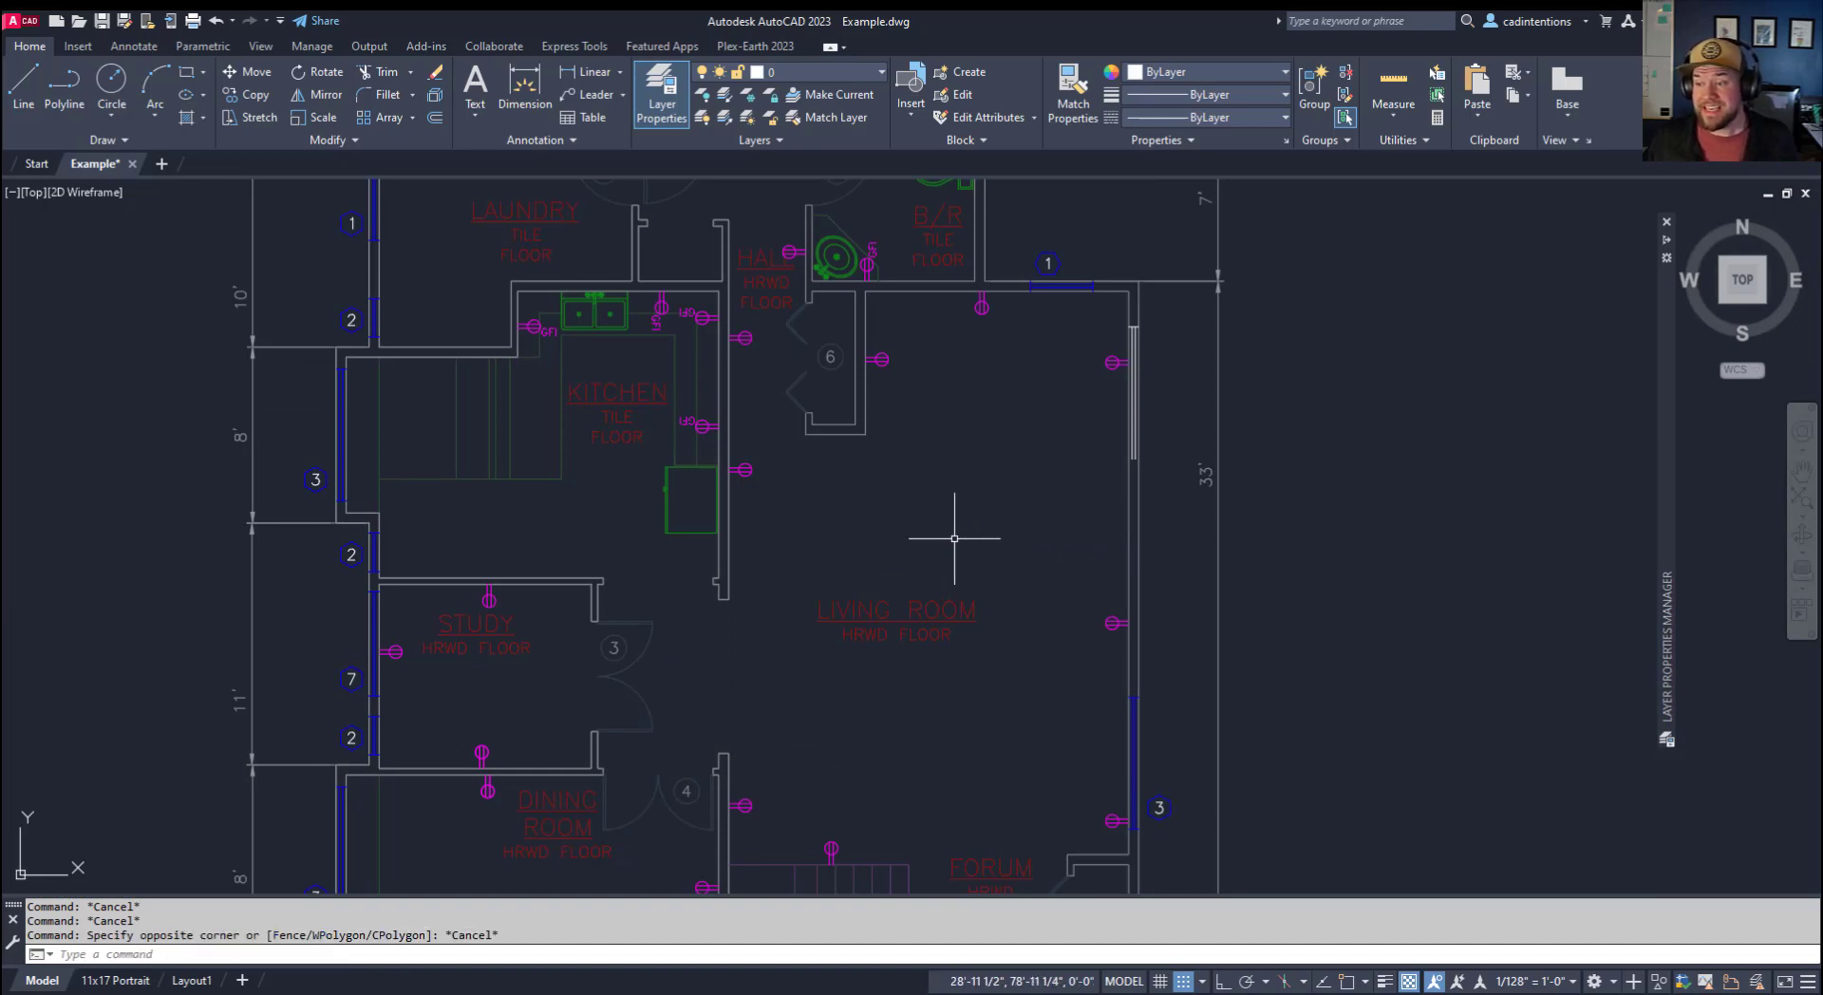
pyautogui.moveTo(952, 536); pyautogui.dragTo(949, 452, button='middle')
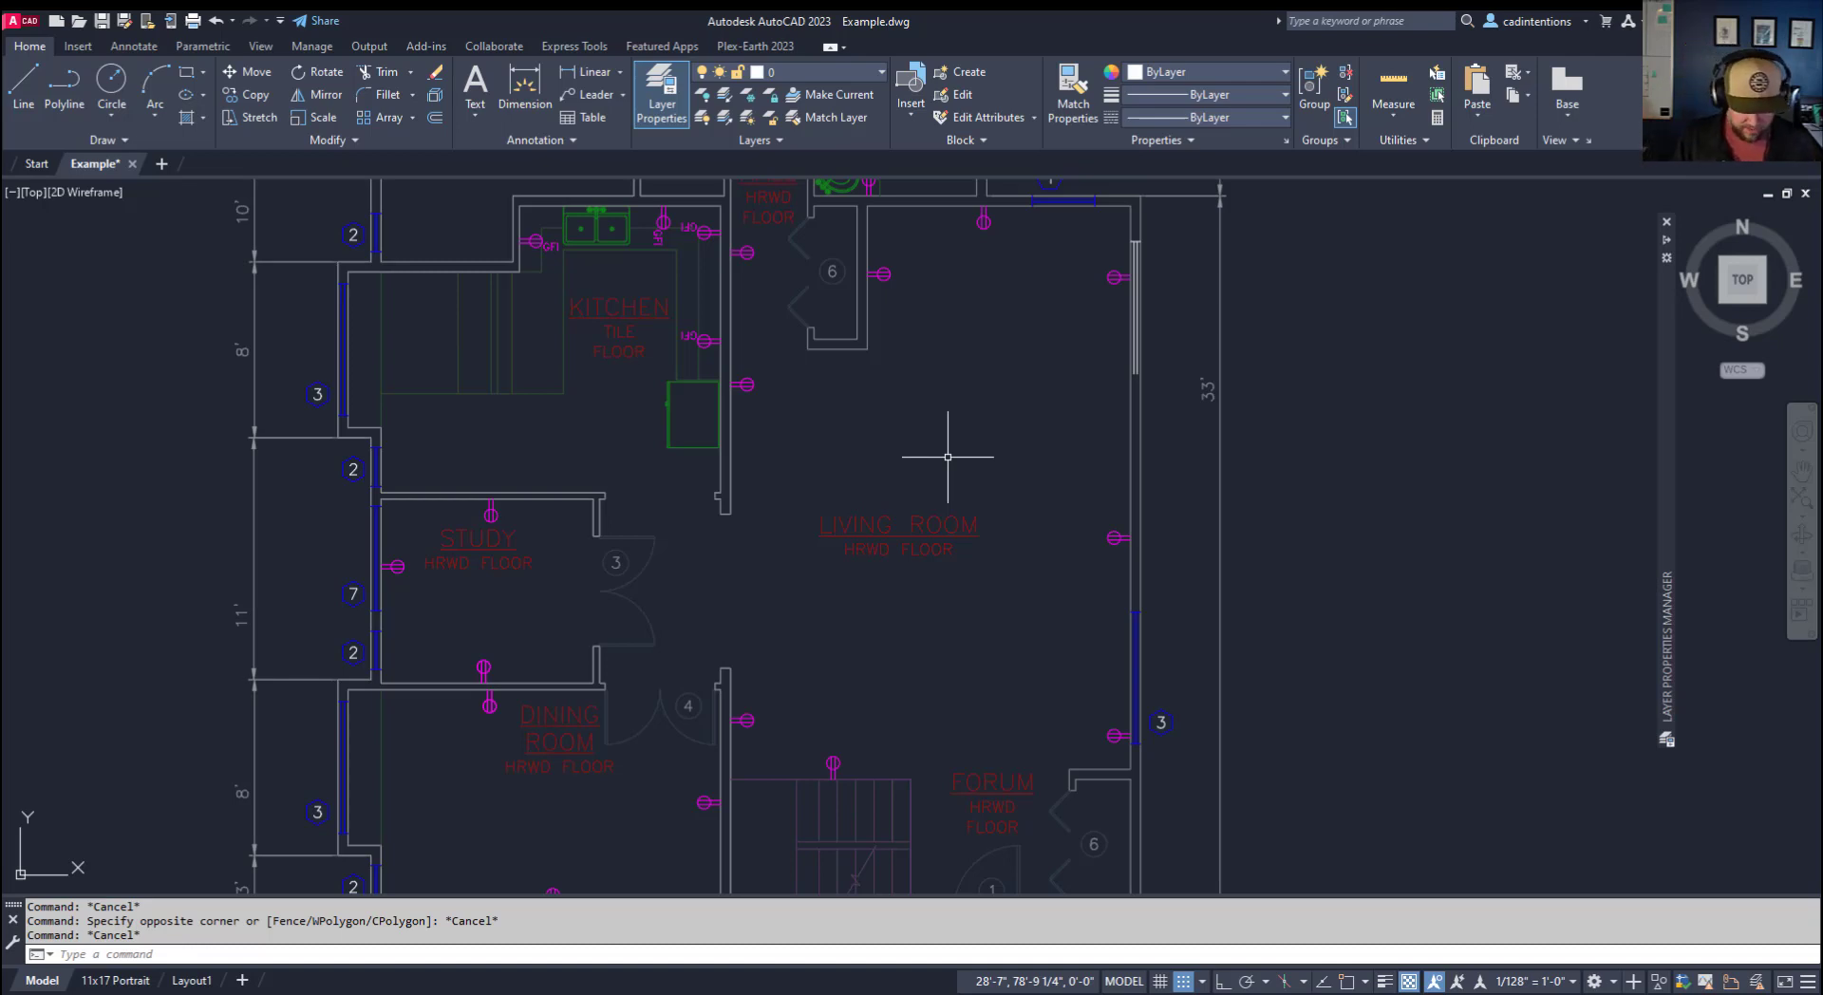
pyautogui.write('ncopy')
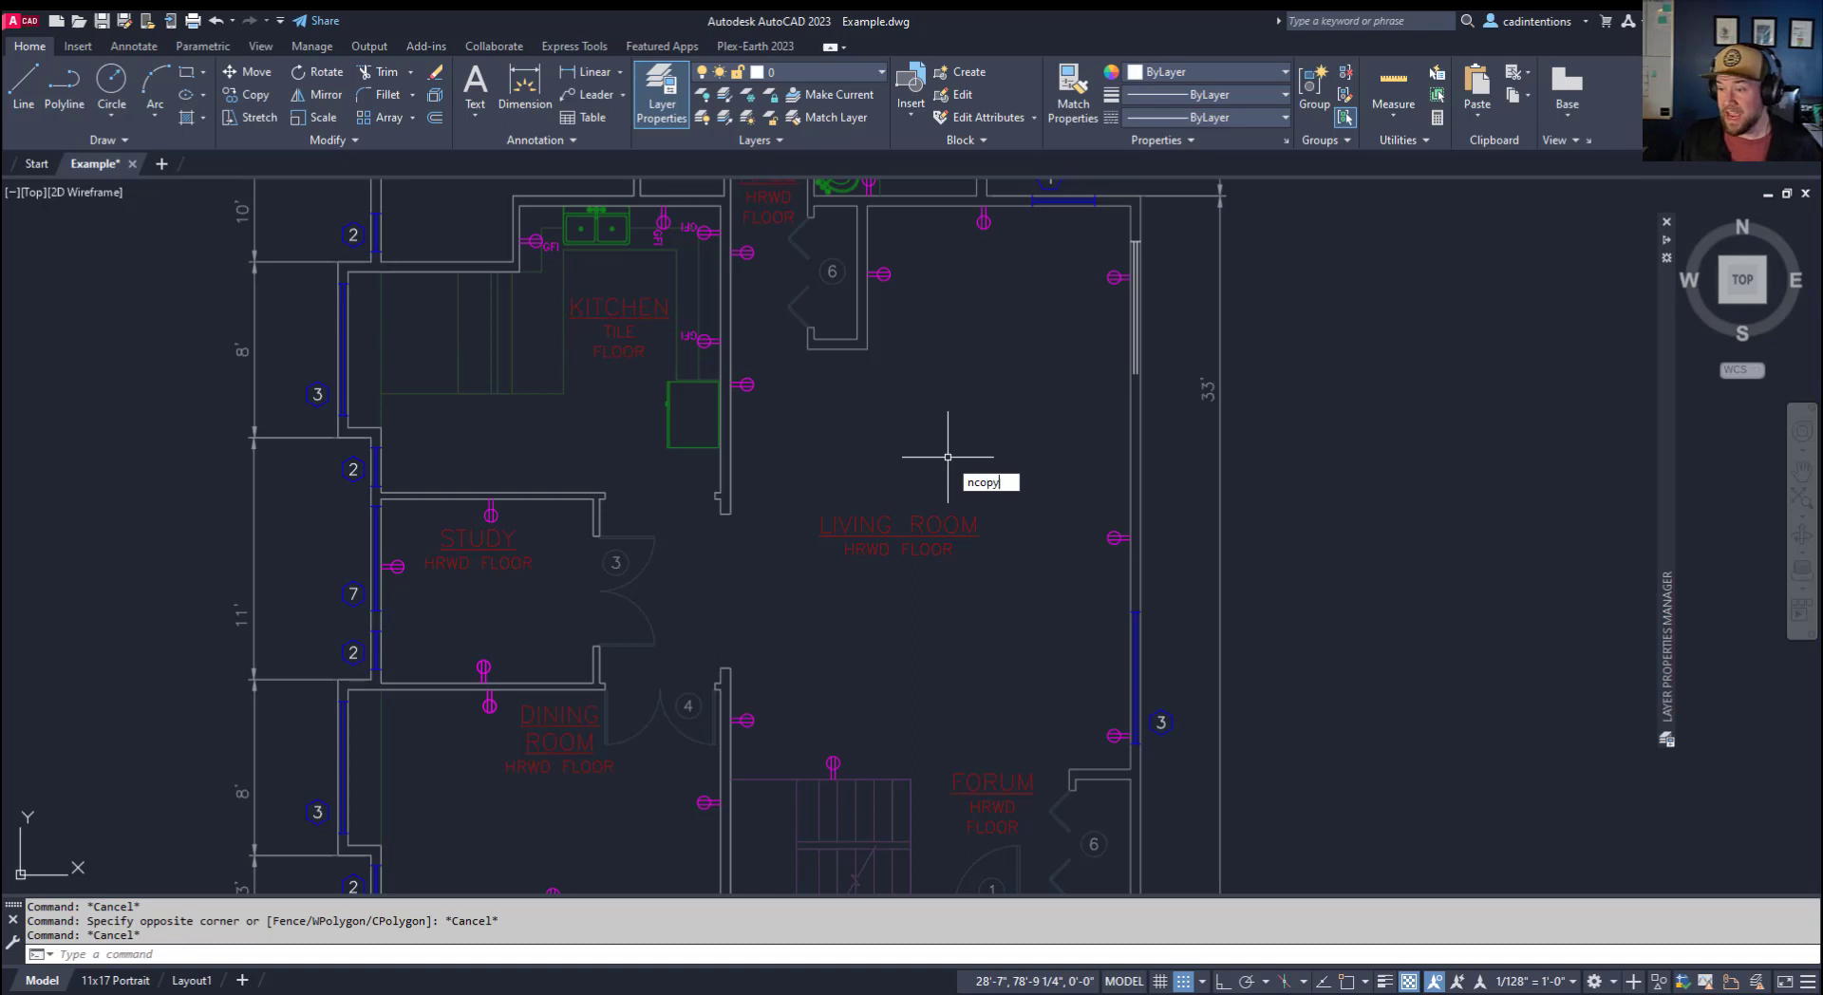
pyautogui.press('Return')
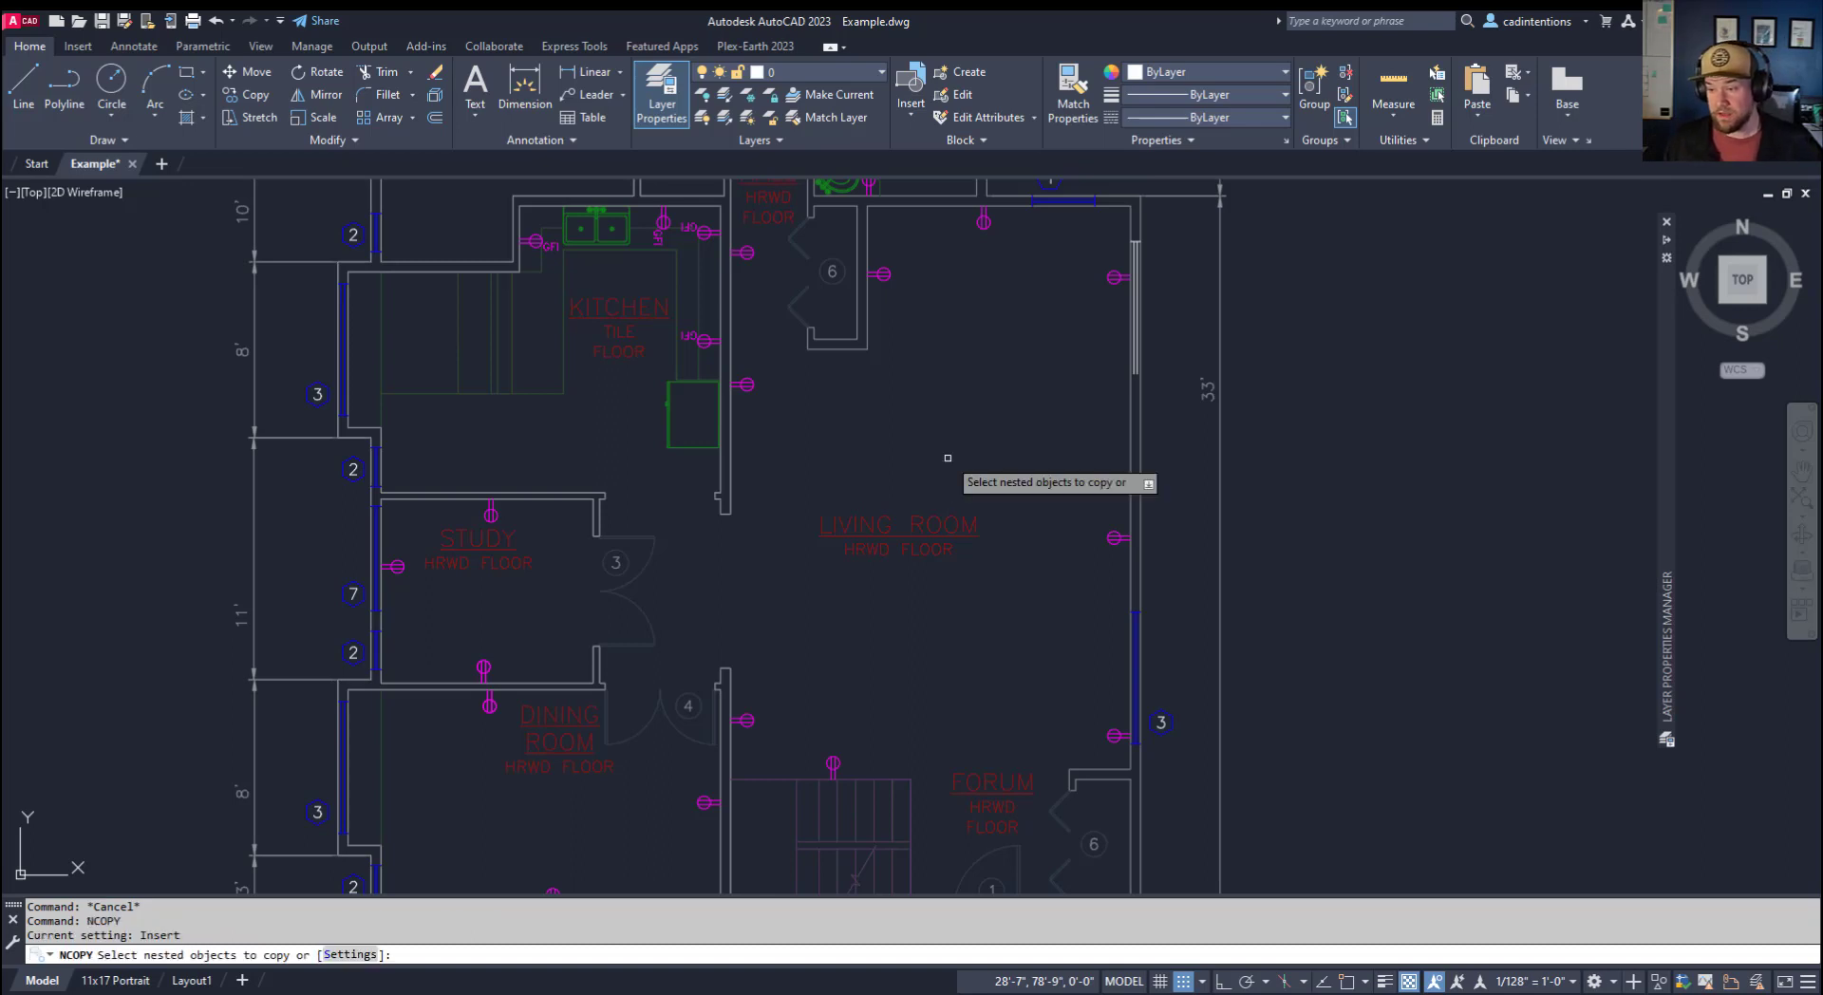
pyautogui.click(935, 533)
pyautogui.press('Return')
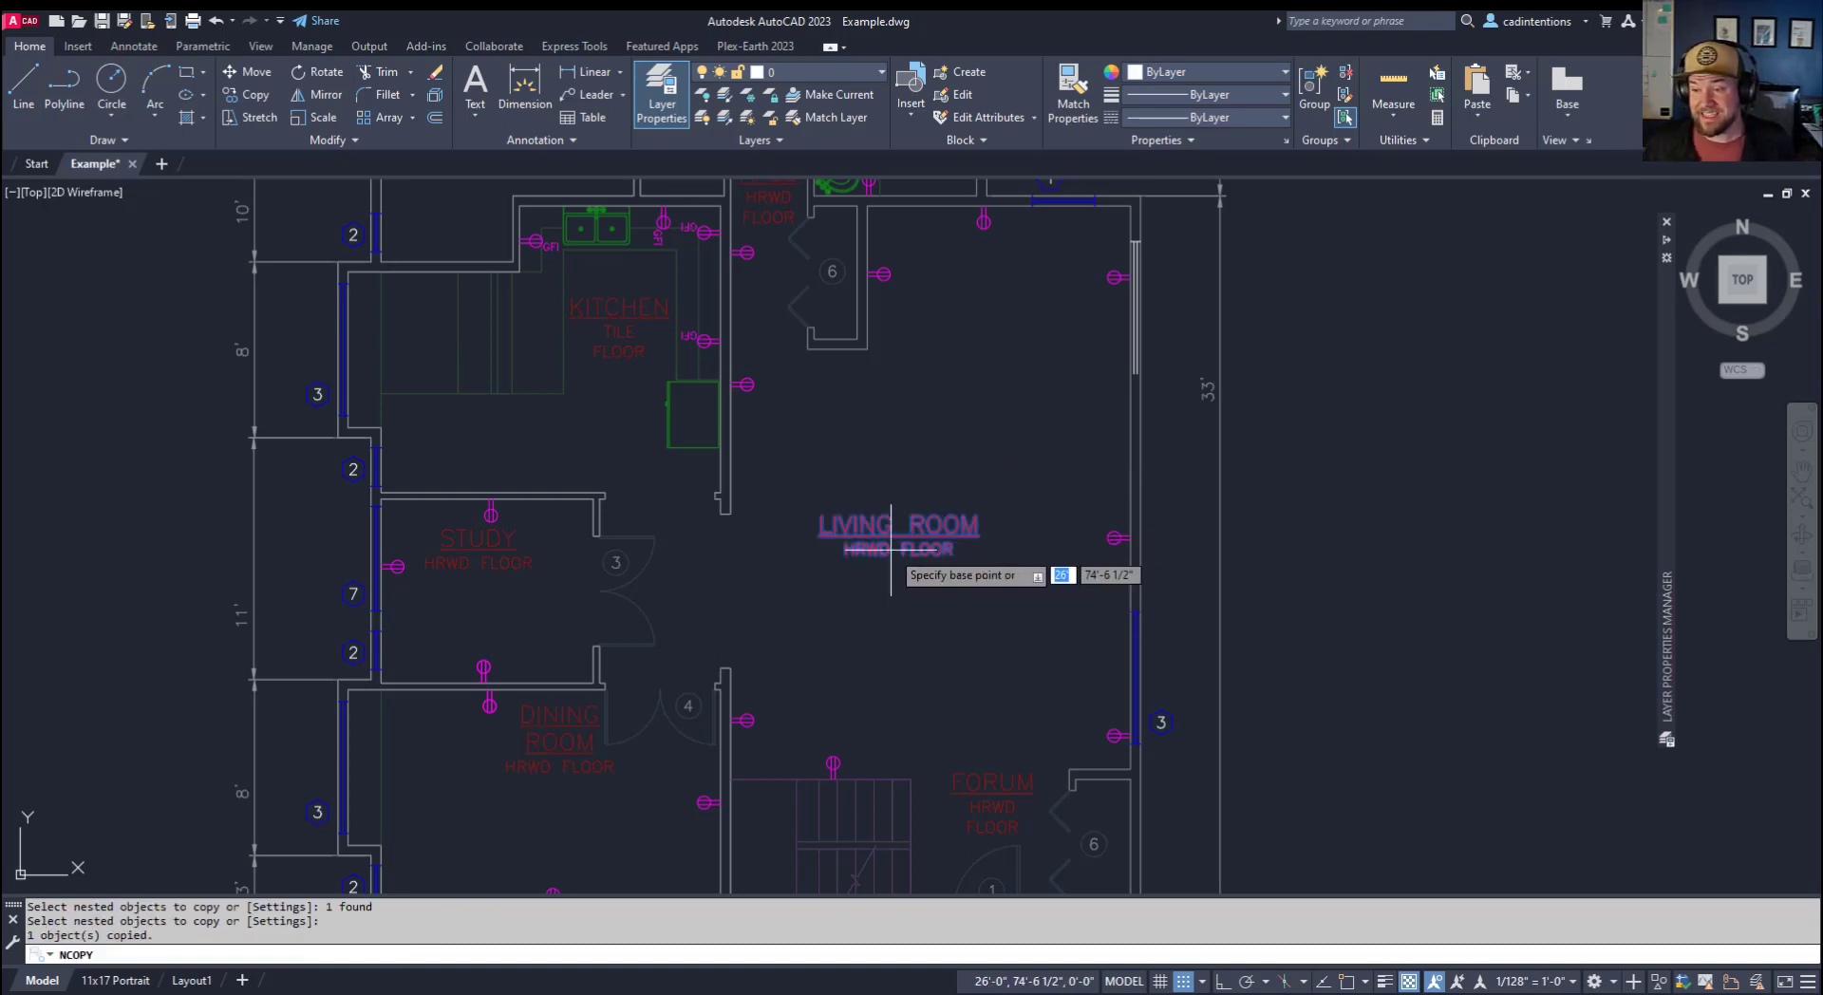
pyautogui.press('Return')
pyautogui.press('Return')
pyautogui.press('Escape')
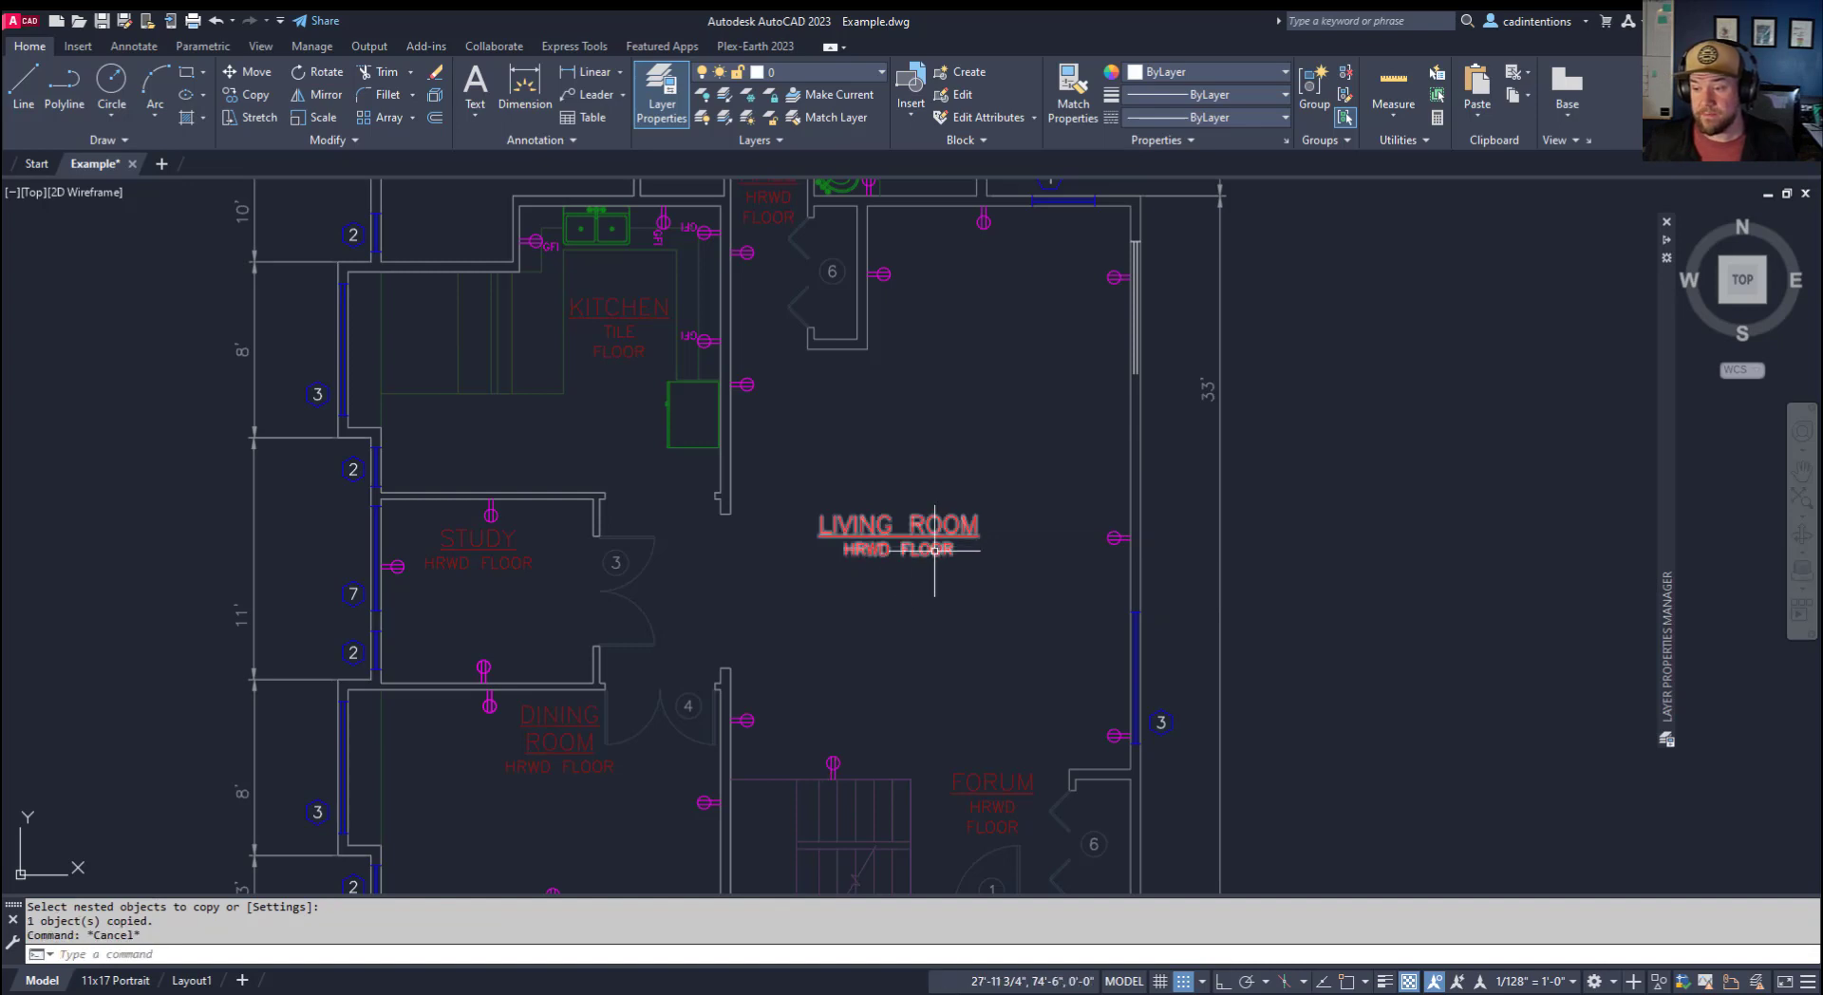
pyautogui.press('Escape')
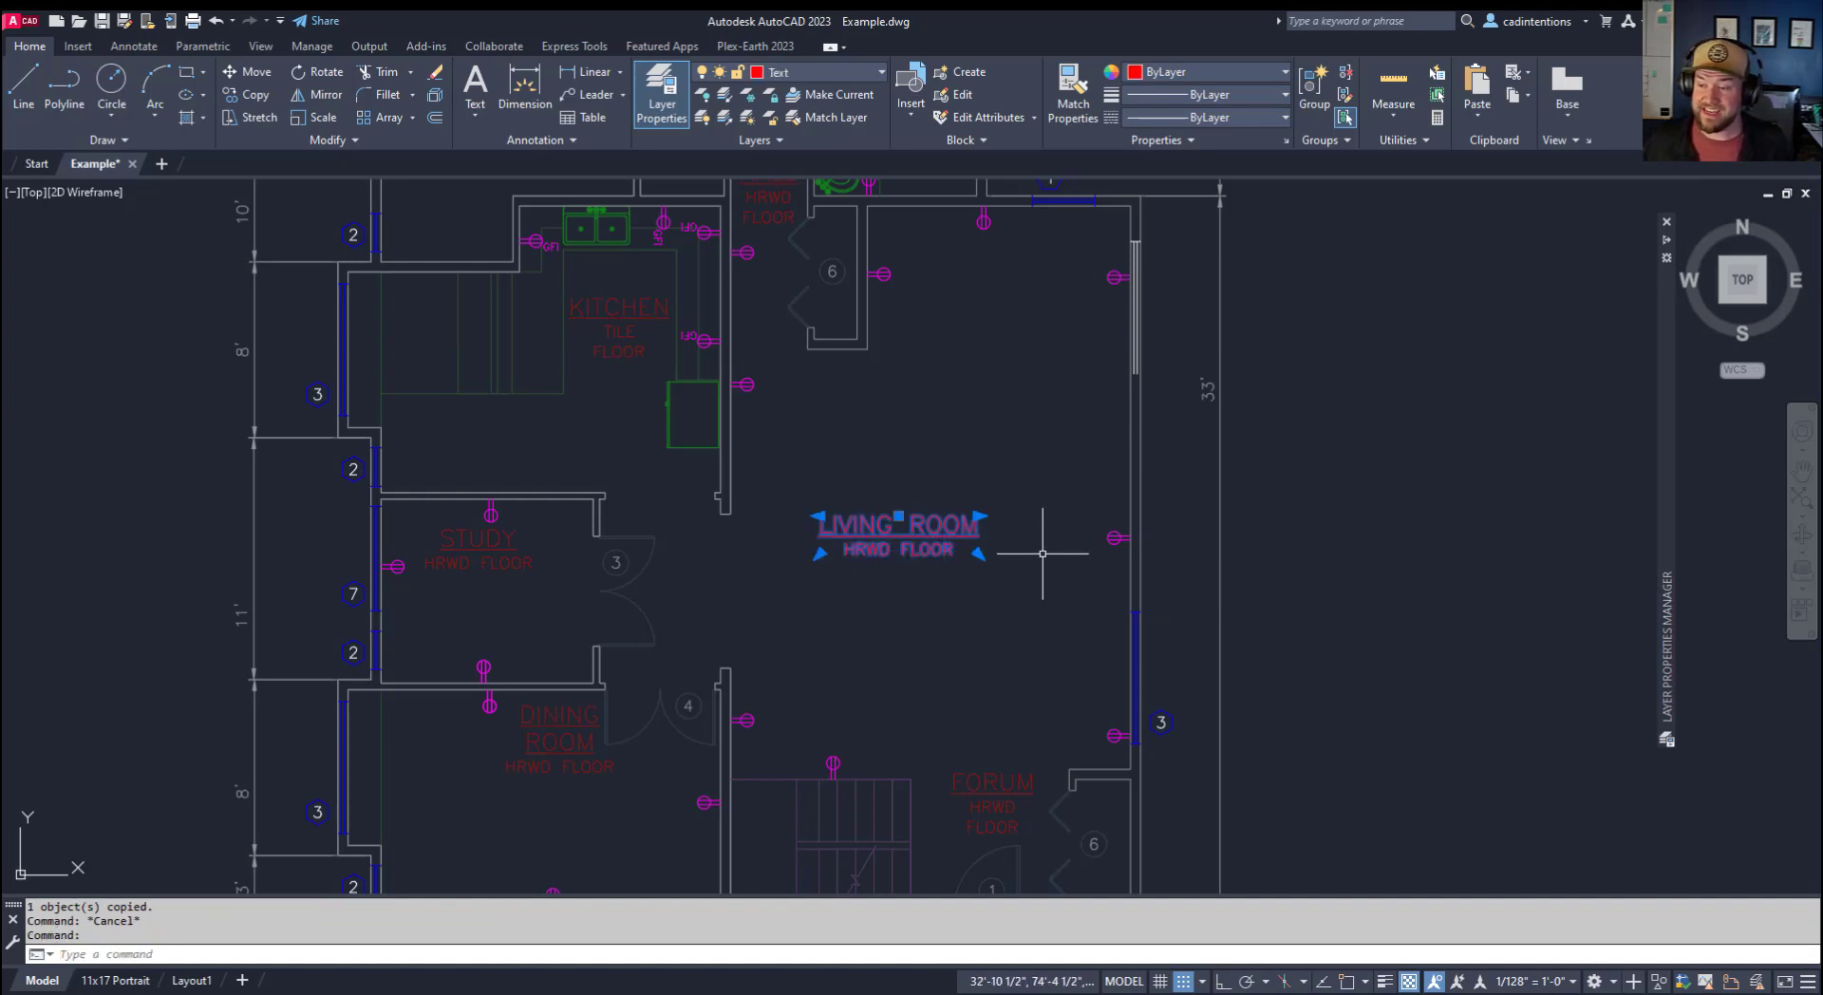
pyautogui.click(897, 541)
pyautogui.press('Escape')
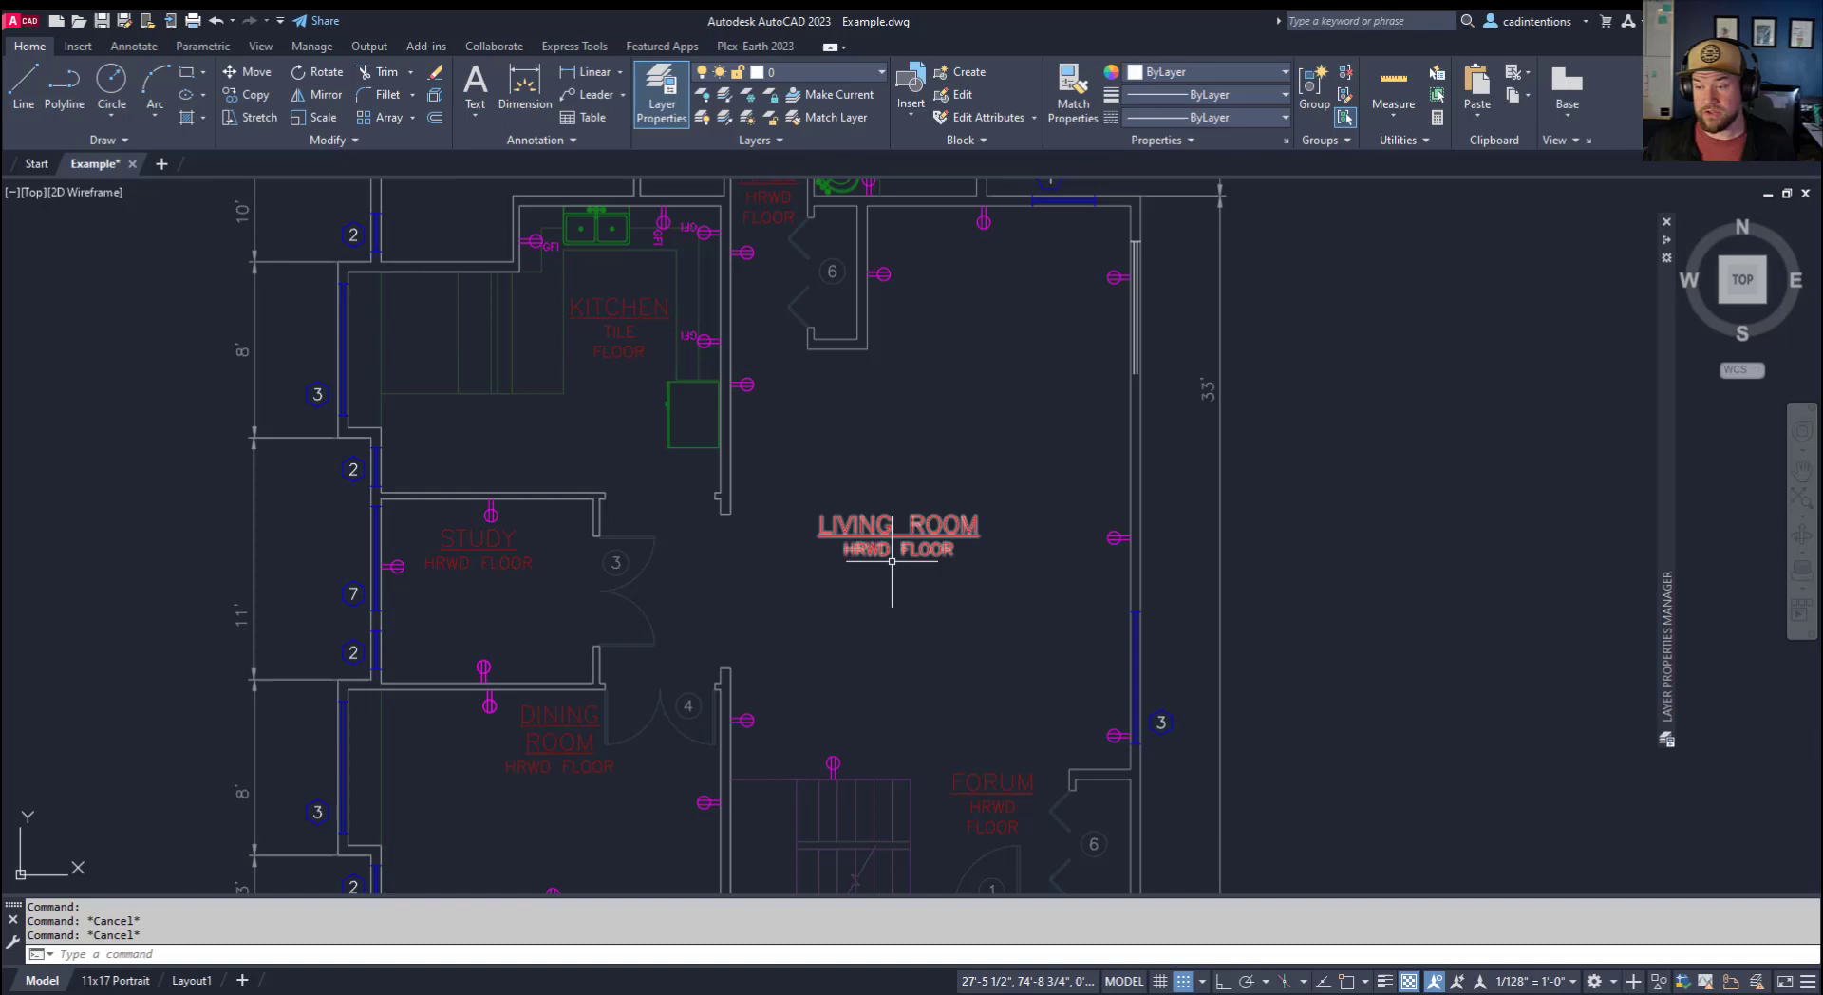
# Open the 11x17 Portrait layout and pan the floor plan inside its viewport.
pyautogui.click(115, 980)
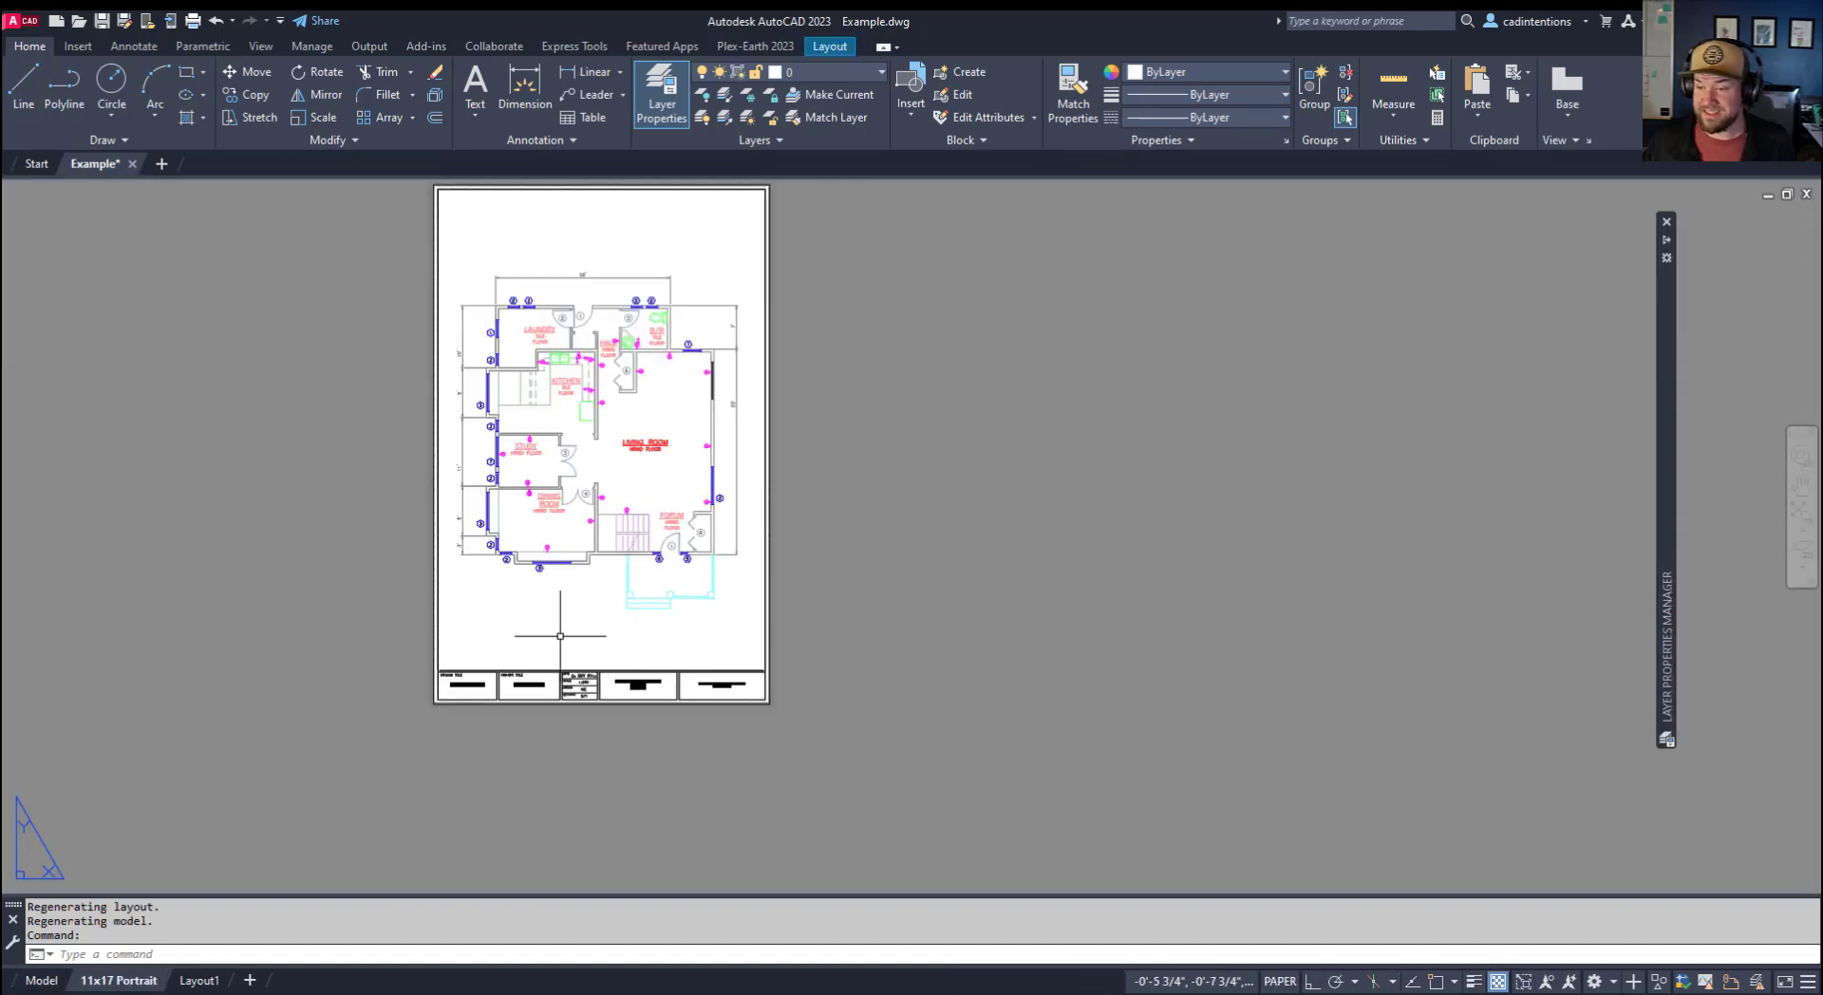
pyautogui.scroll(2, 626, 475)
pyautogui.click(749, 524)
pyautogui.click(470, 316)
pyautogui.press('Escape')
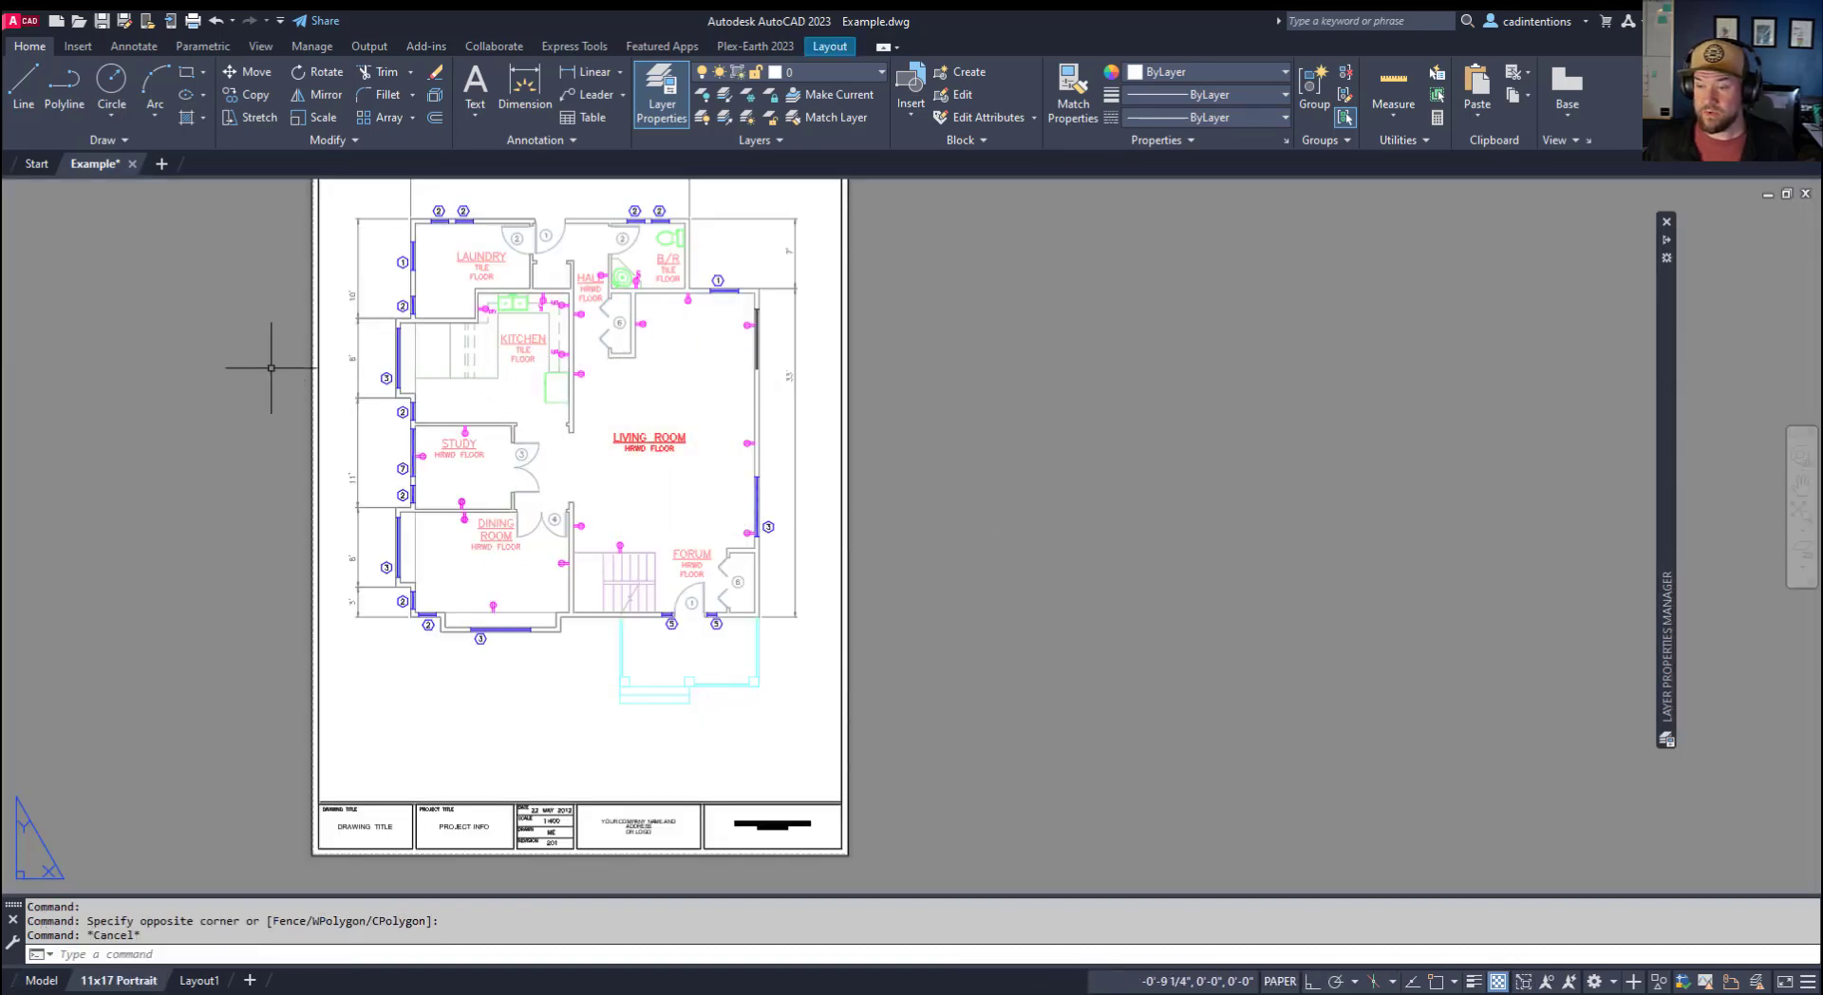
pyautogui.click(183, 289)
pyautogui.click(895, 683)
pyautogui.press('Escape')
pyautogui.doubleClick(622, 638)
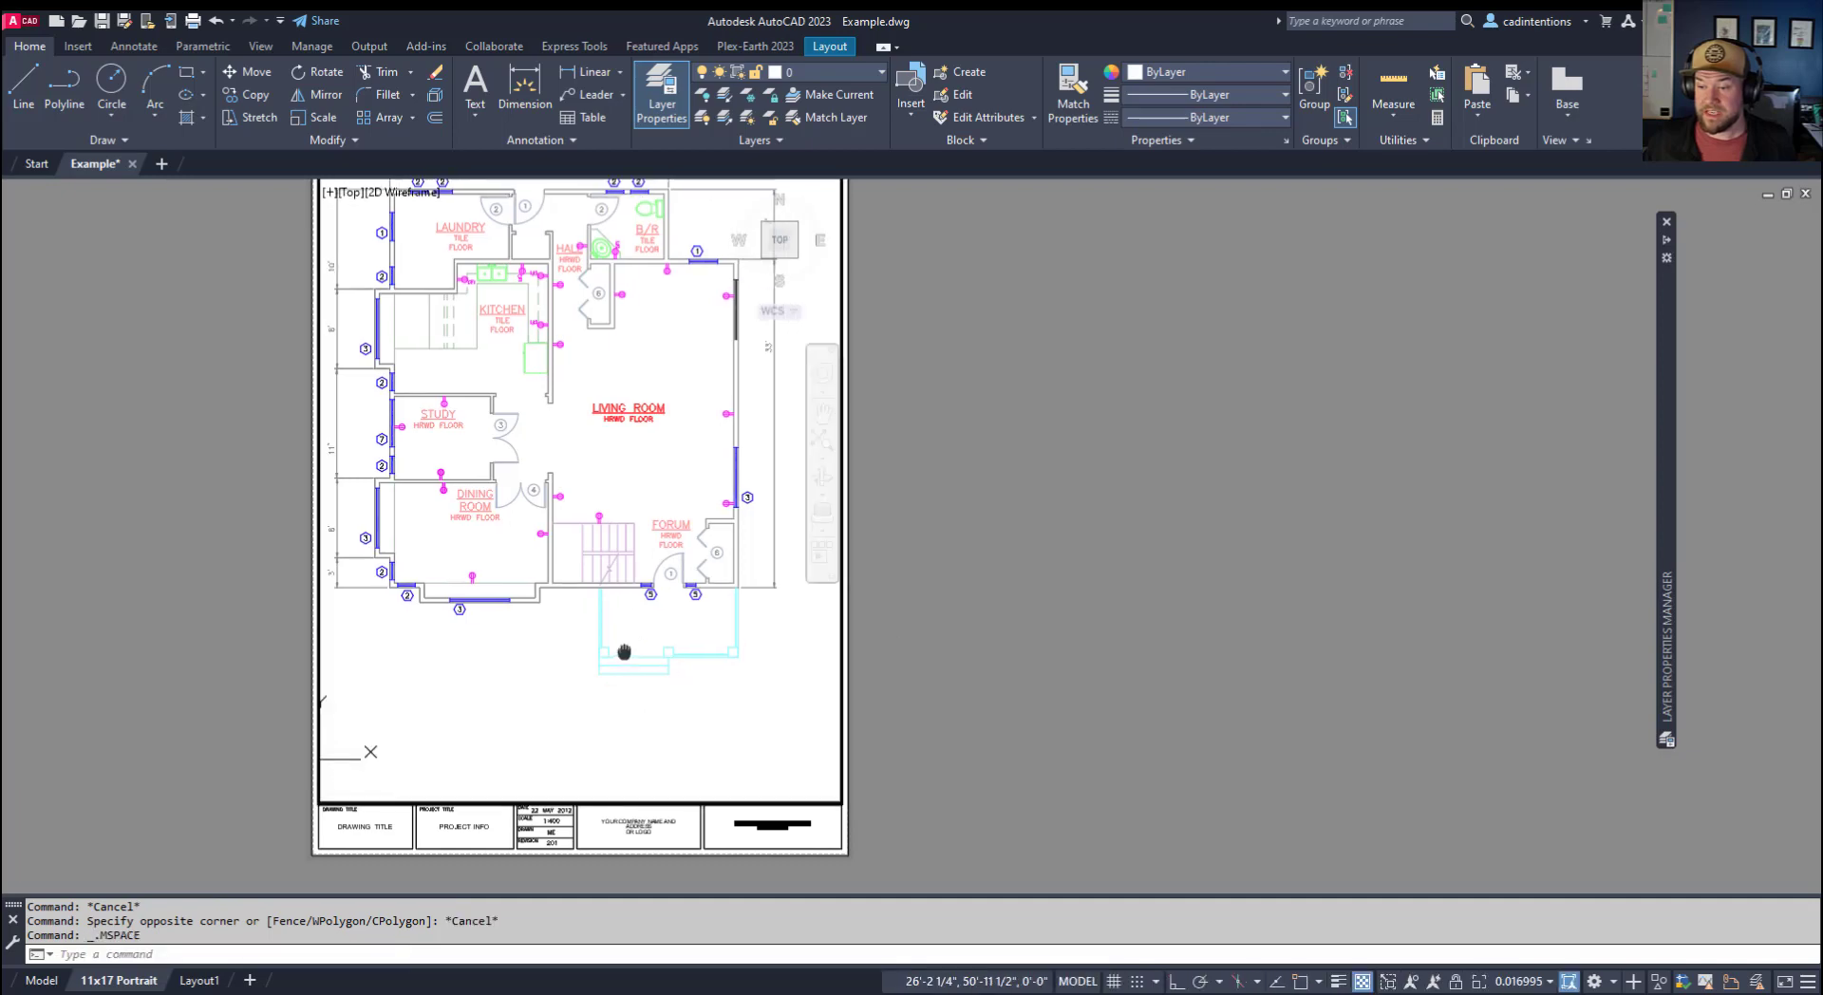
pyautogui.moveTo(622, 638); pyautogui.dragTo(646, 688, button='middle')
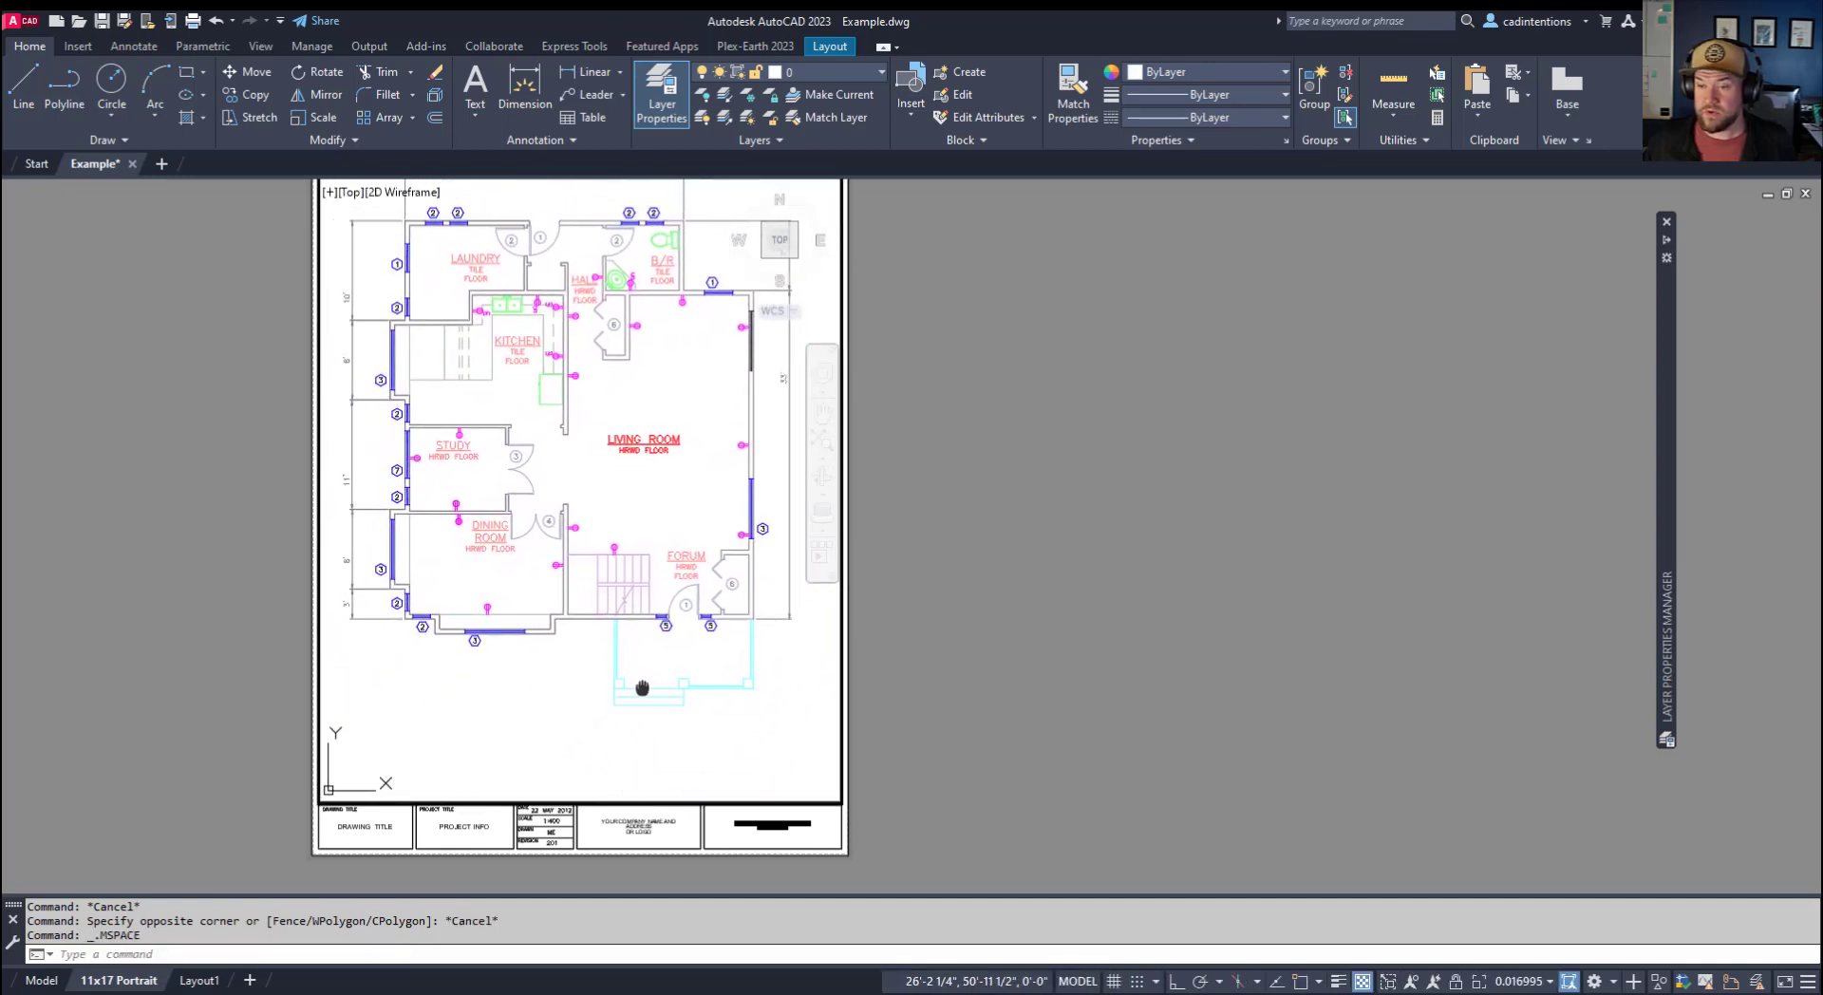
pyautogui.doubleClick(987, 695)
pyautogui.moveTo(785, 576); pyautogui.dragTo(862, 683, button='middle')
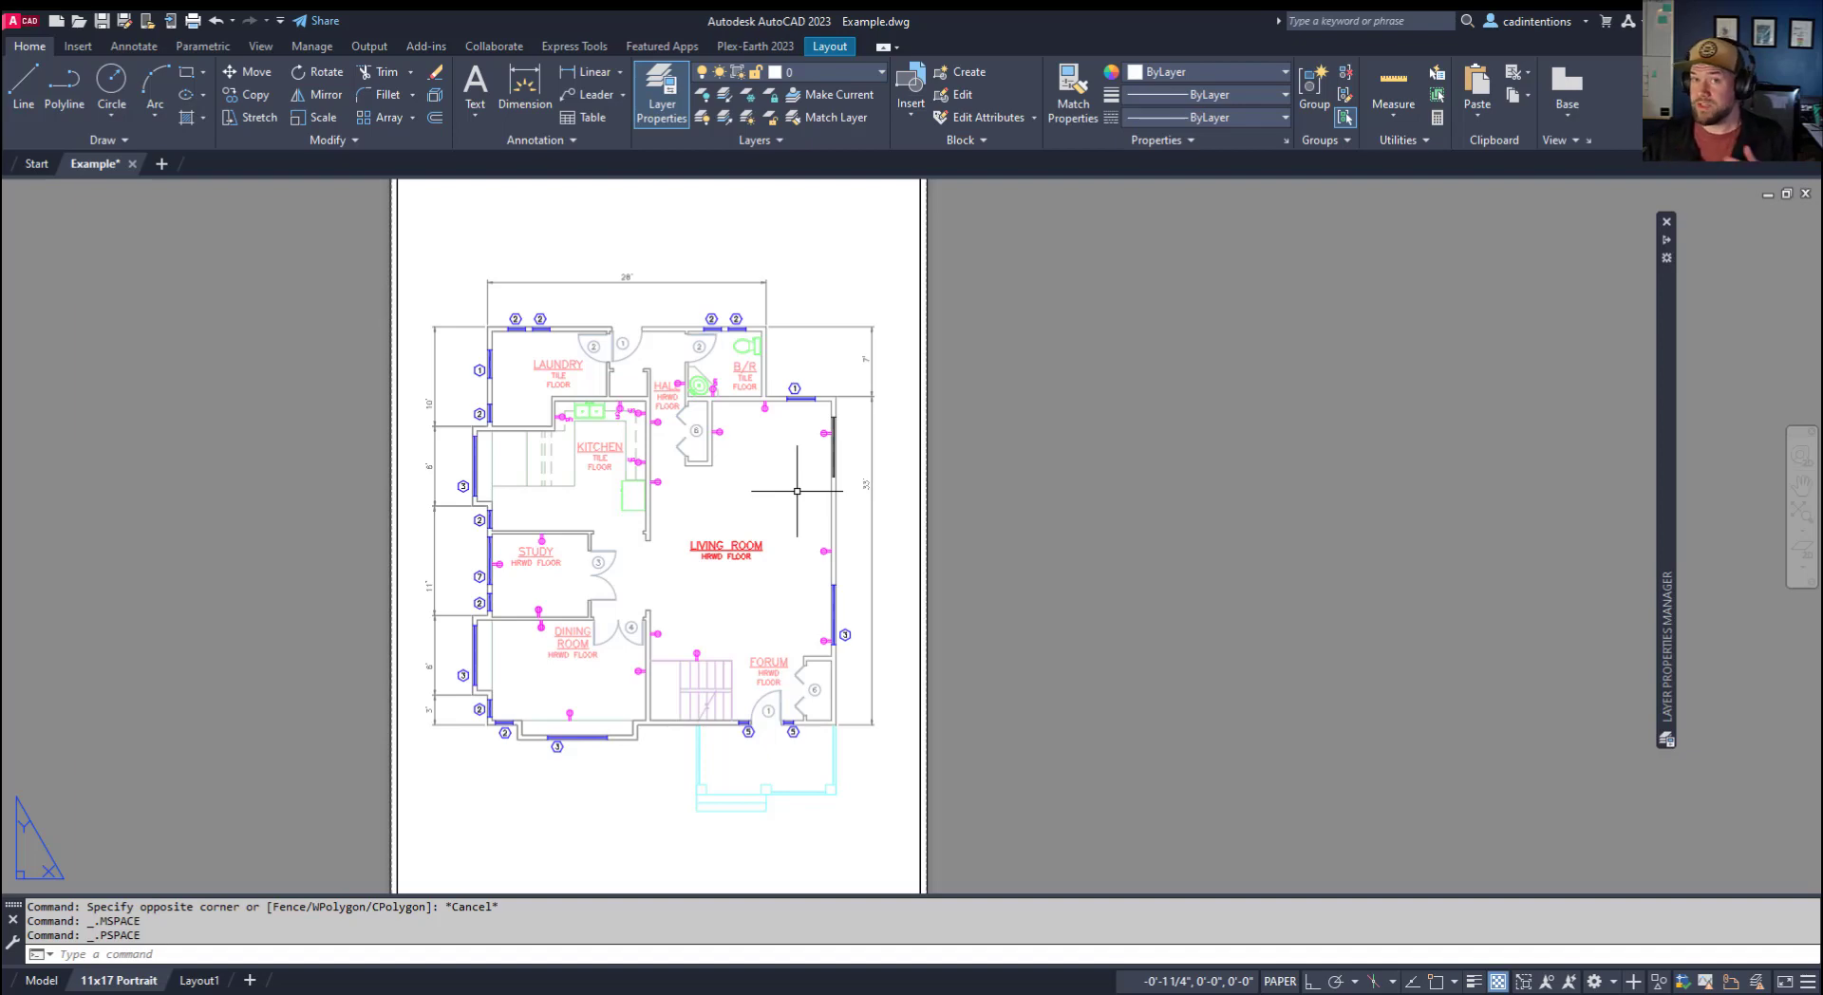
# Move the copied LIVING ROOM label from model space to paper space with CHSPACE.
pyautogui.doubleClick(782, 608)
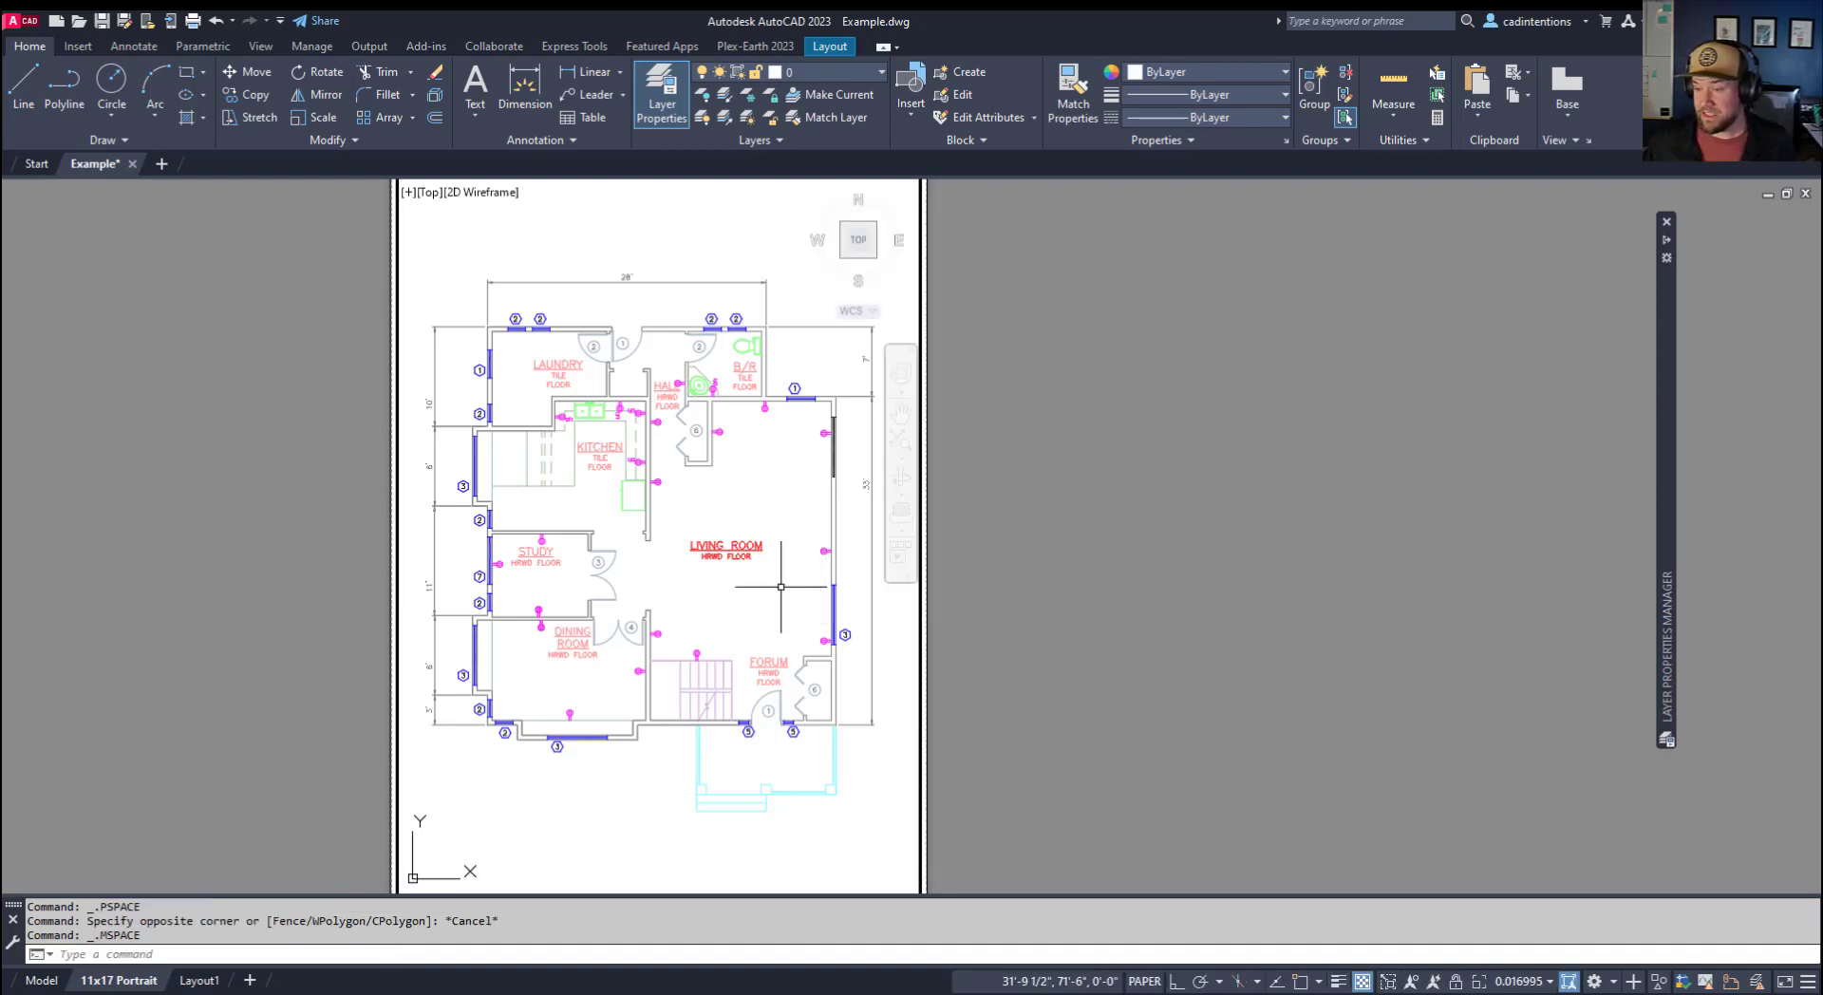
pyautogui.click(727, 547)
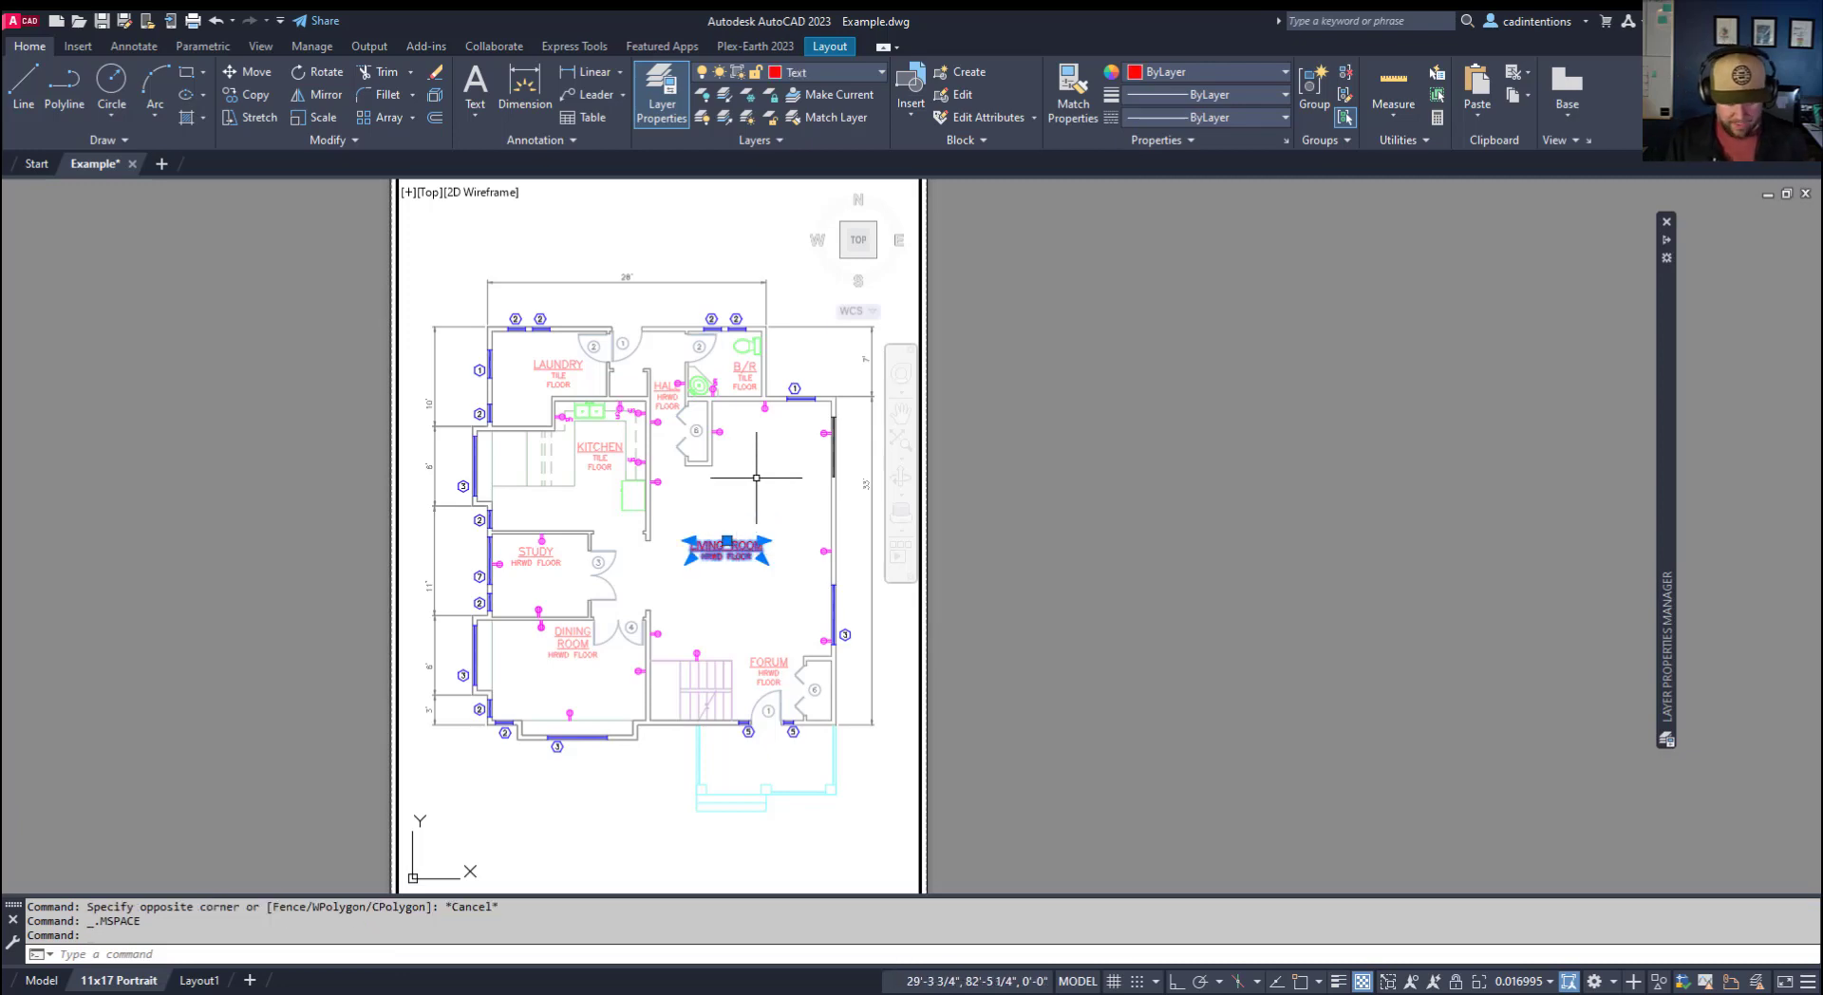
pyautogui.write('CHSPACE')
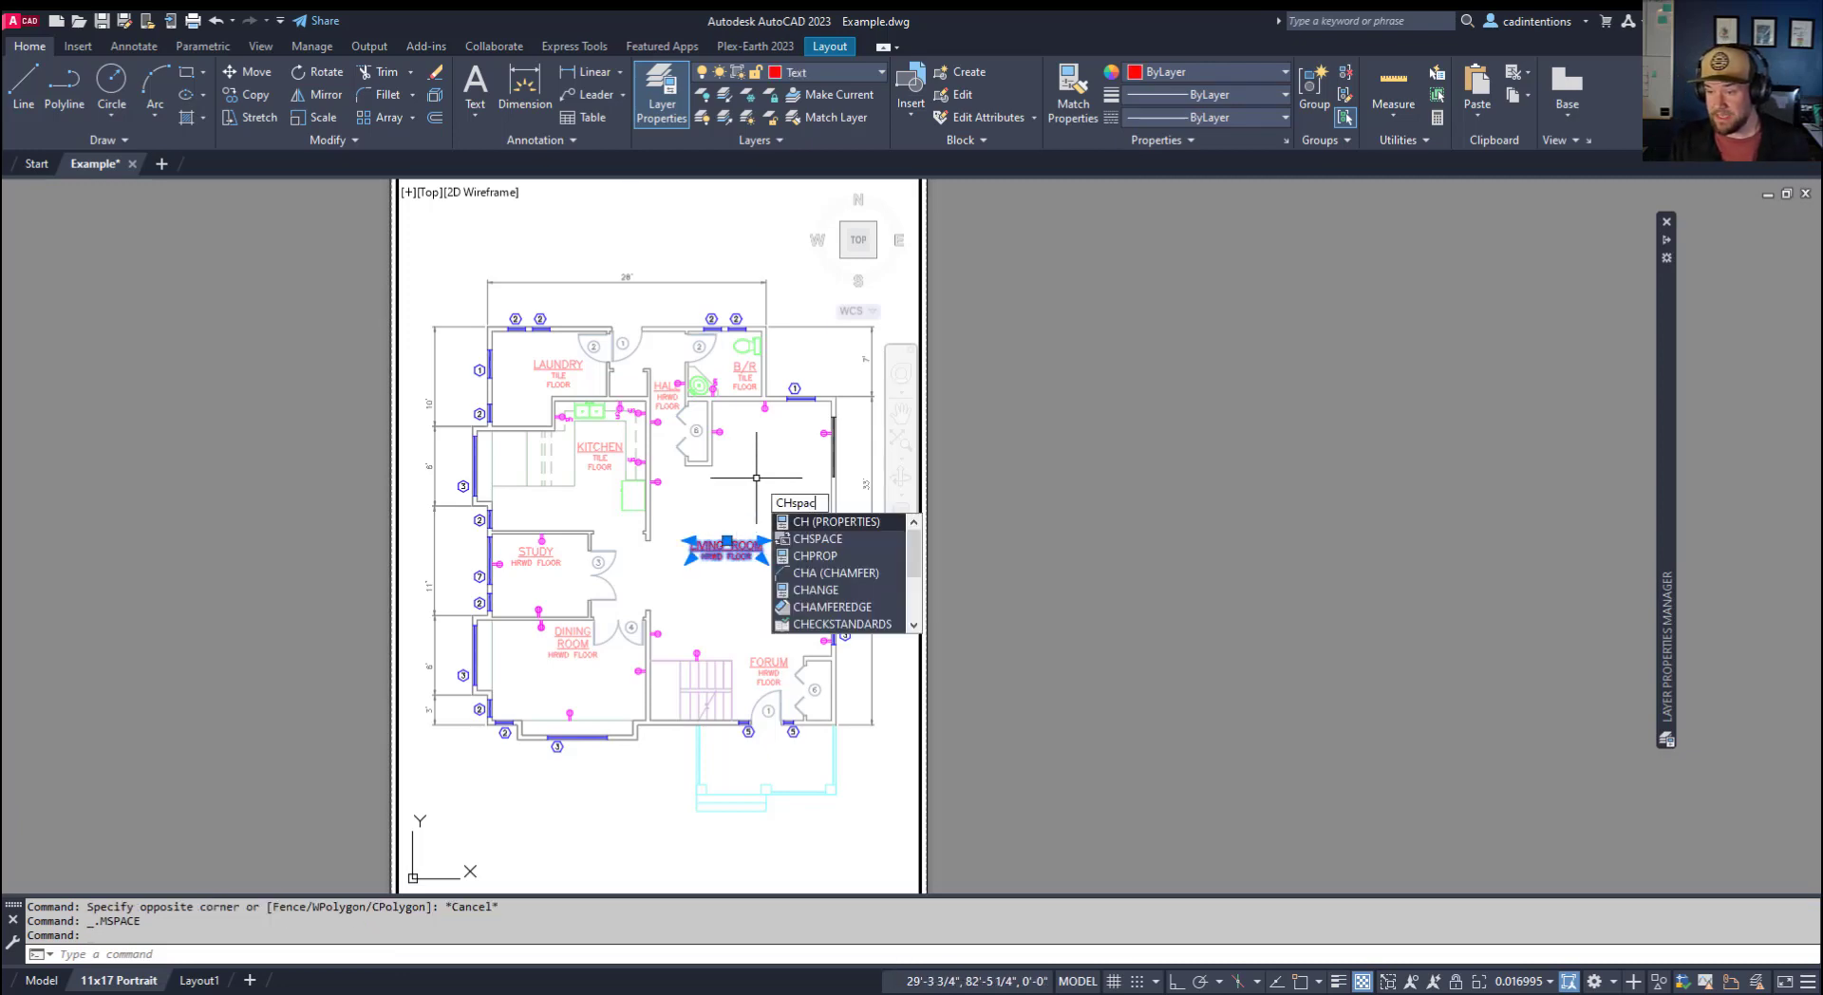
pyautogui.press('Return')
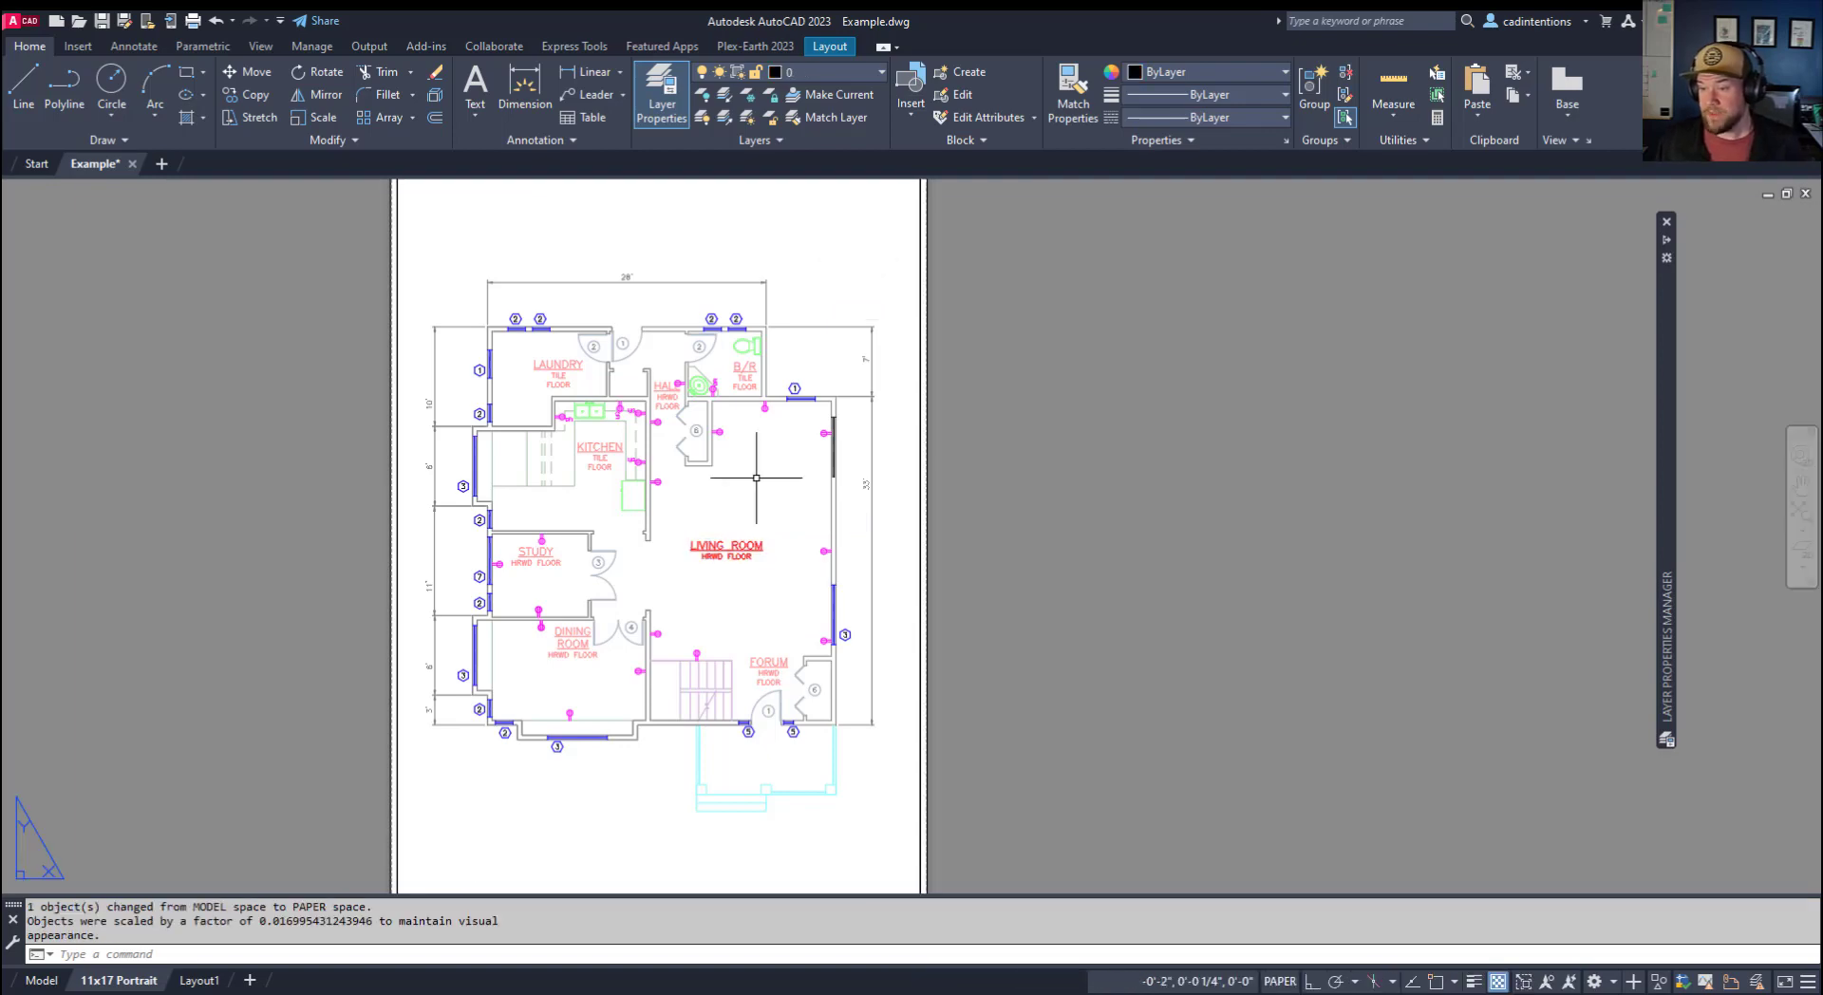
# Reposition the paper-space label above the original LIVING ROOM label.
pyautogui.click(726, 546)
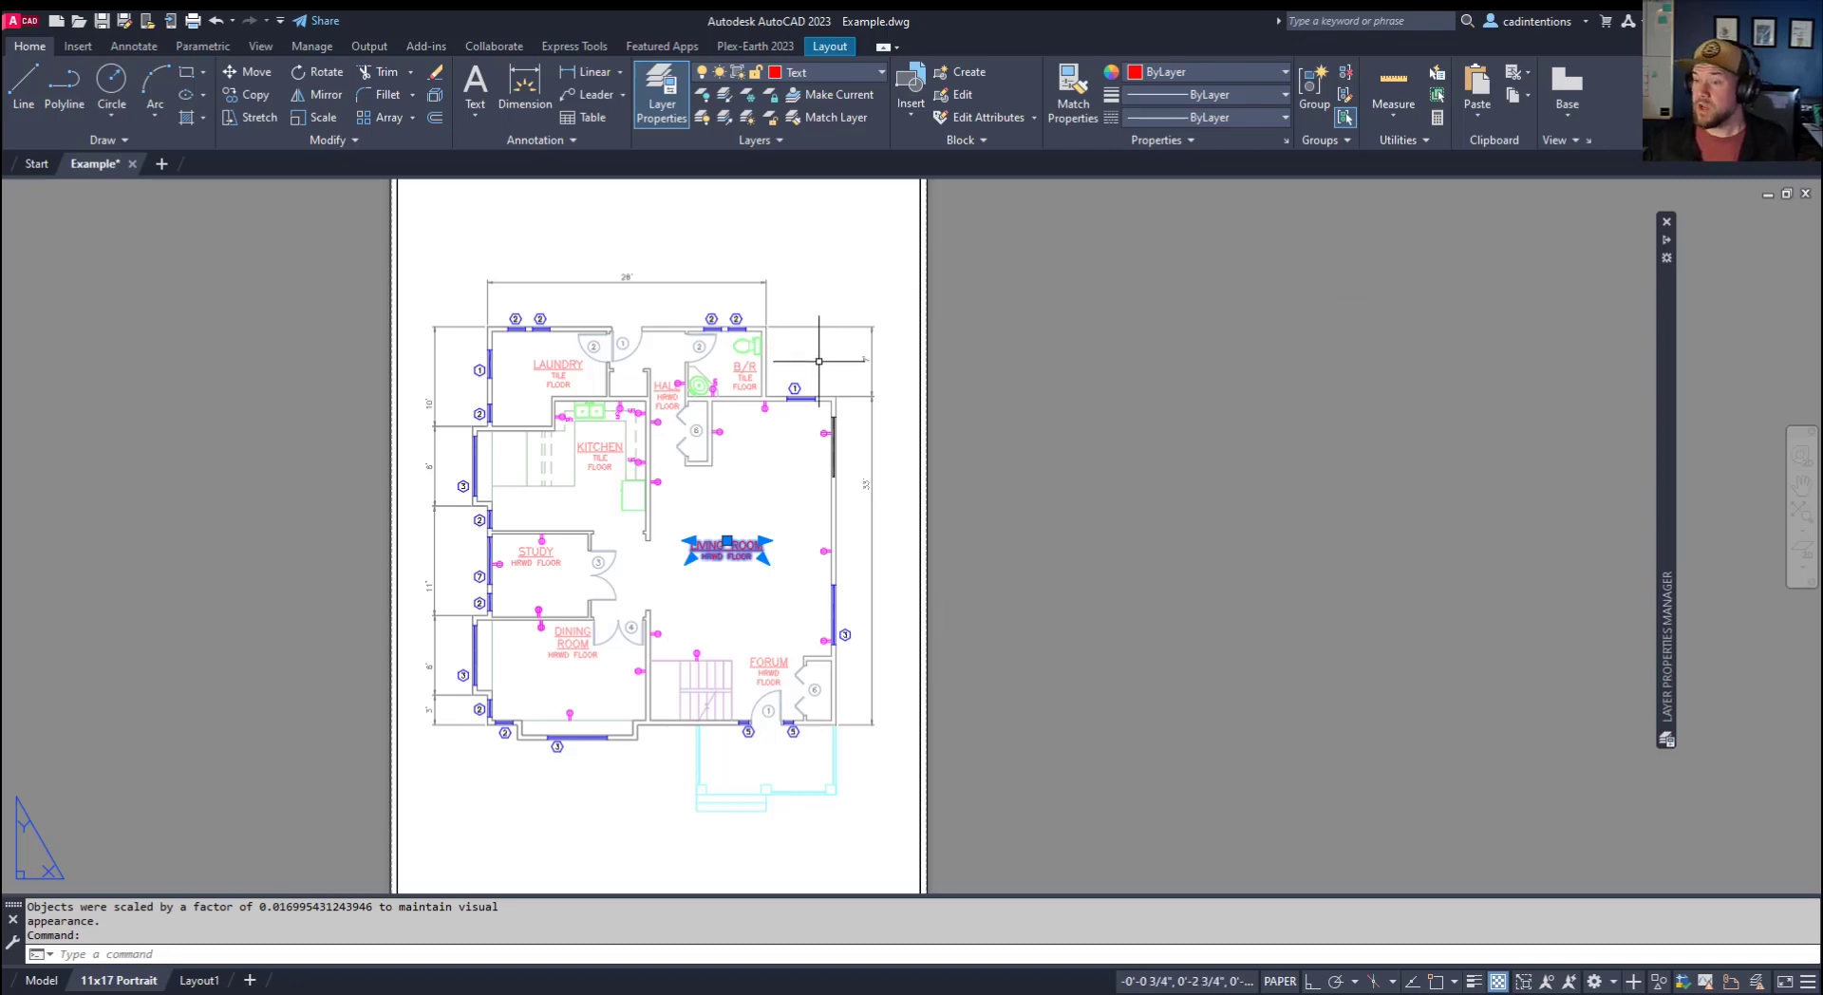
pyautogui.scroll(-2, 859, 465)
pyautogui.scroll(2, 875, 518)
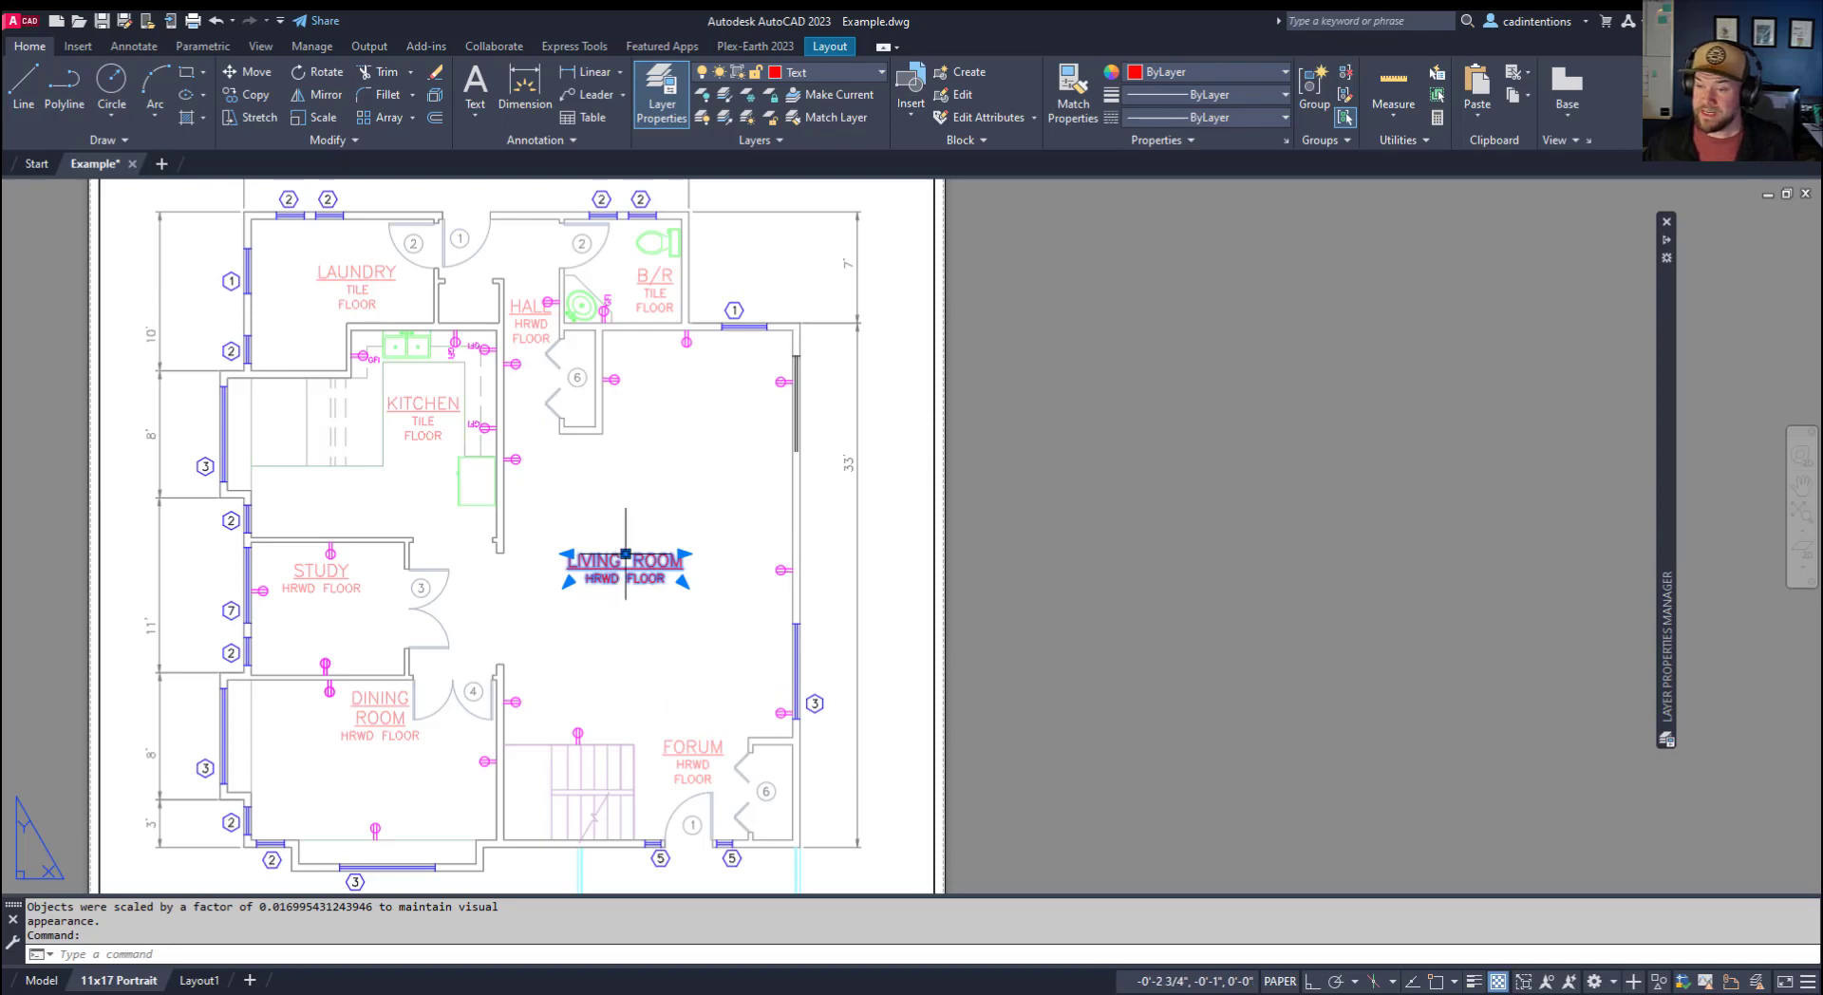
pyautogui.click(625, 554)
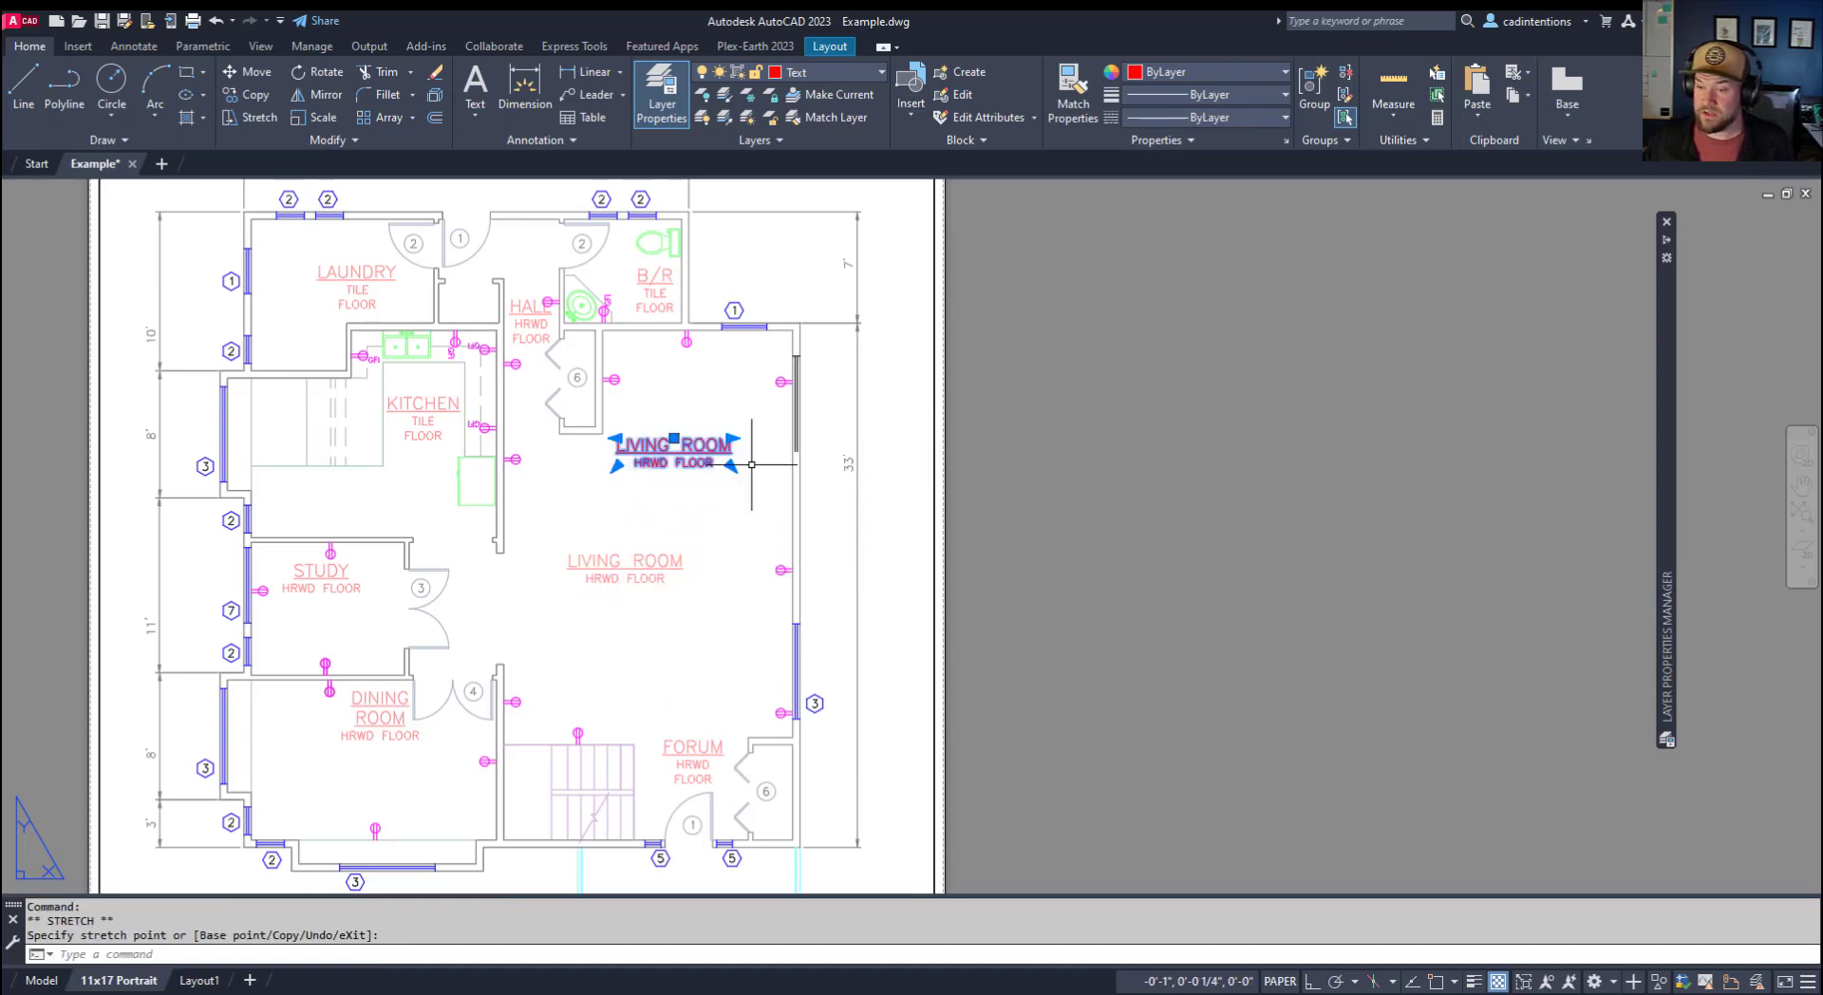
pyautogui.click(678, 423)
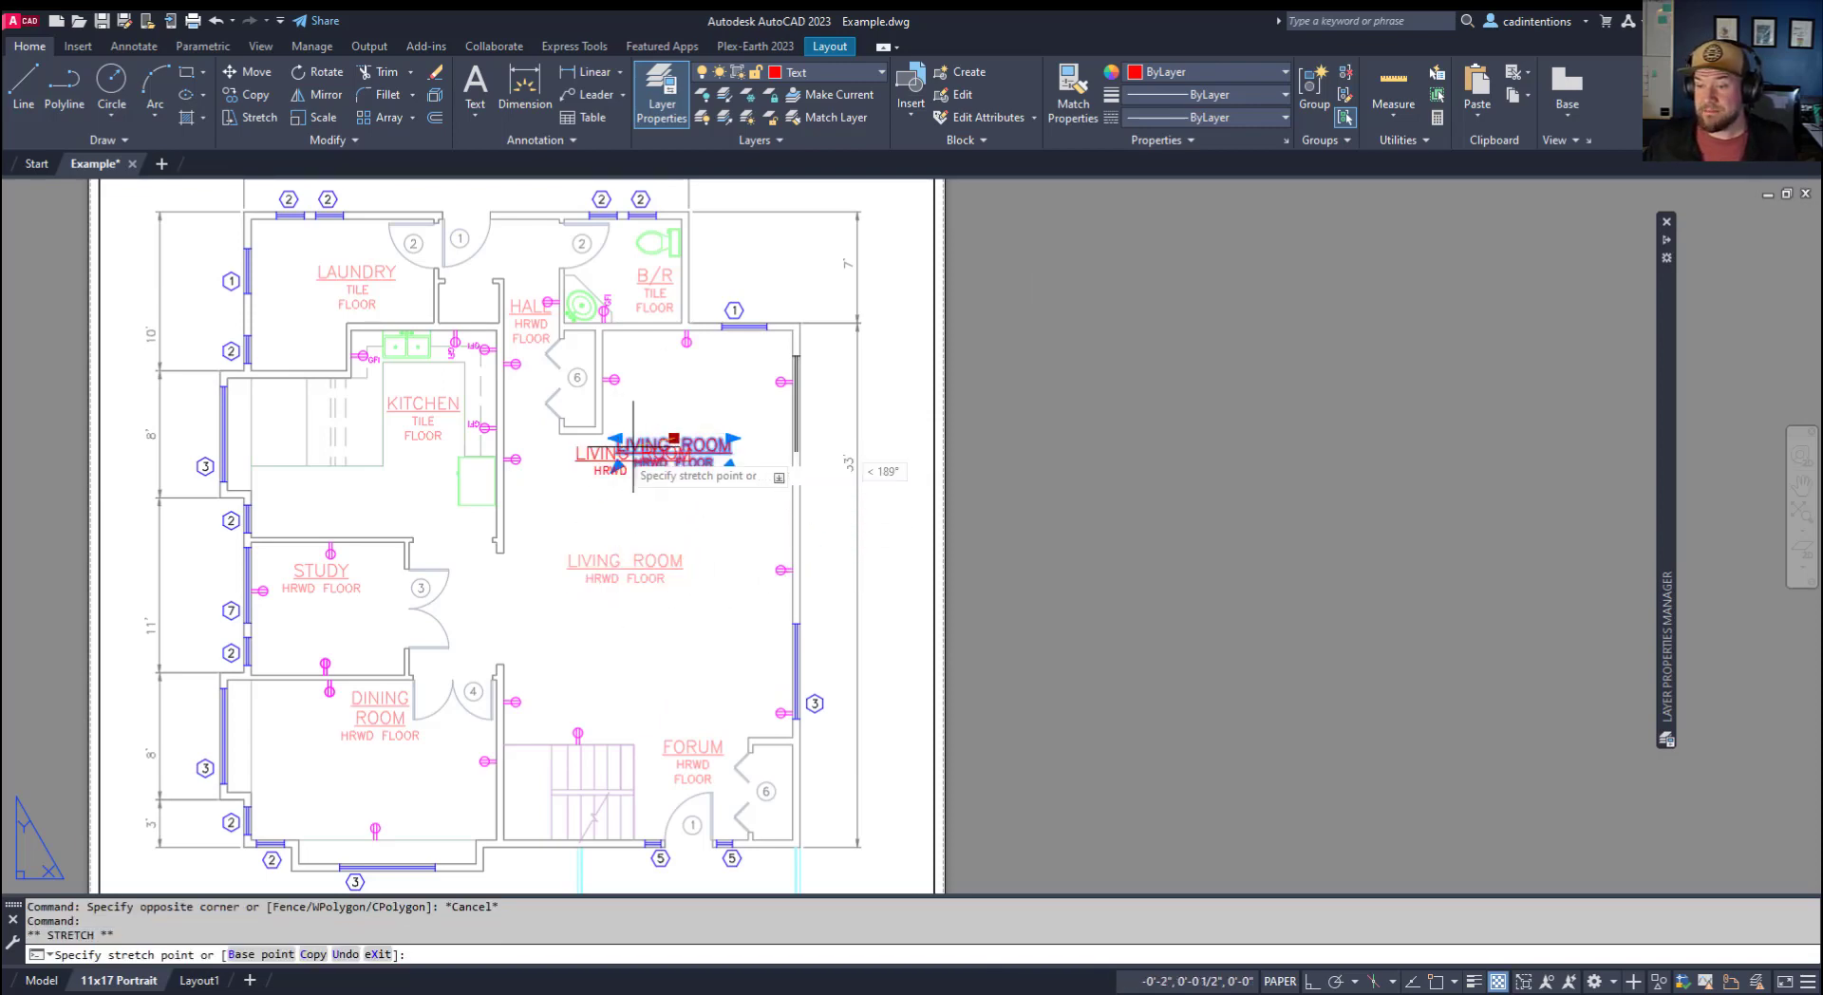
pyautogui.click(598, 479)
pyautogui.press('Escape')
pyautogui.press('Escape')
pyautogui.press('Escape')
pyautogui.scroll(-2, 788, 711)
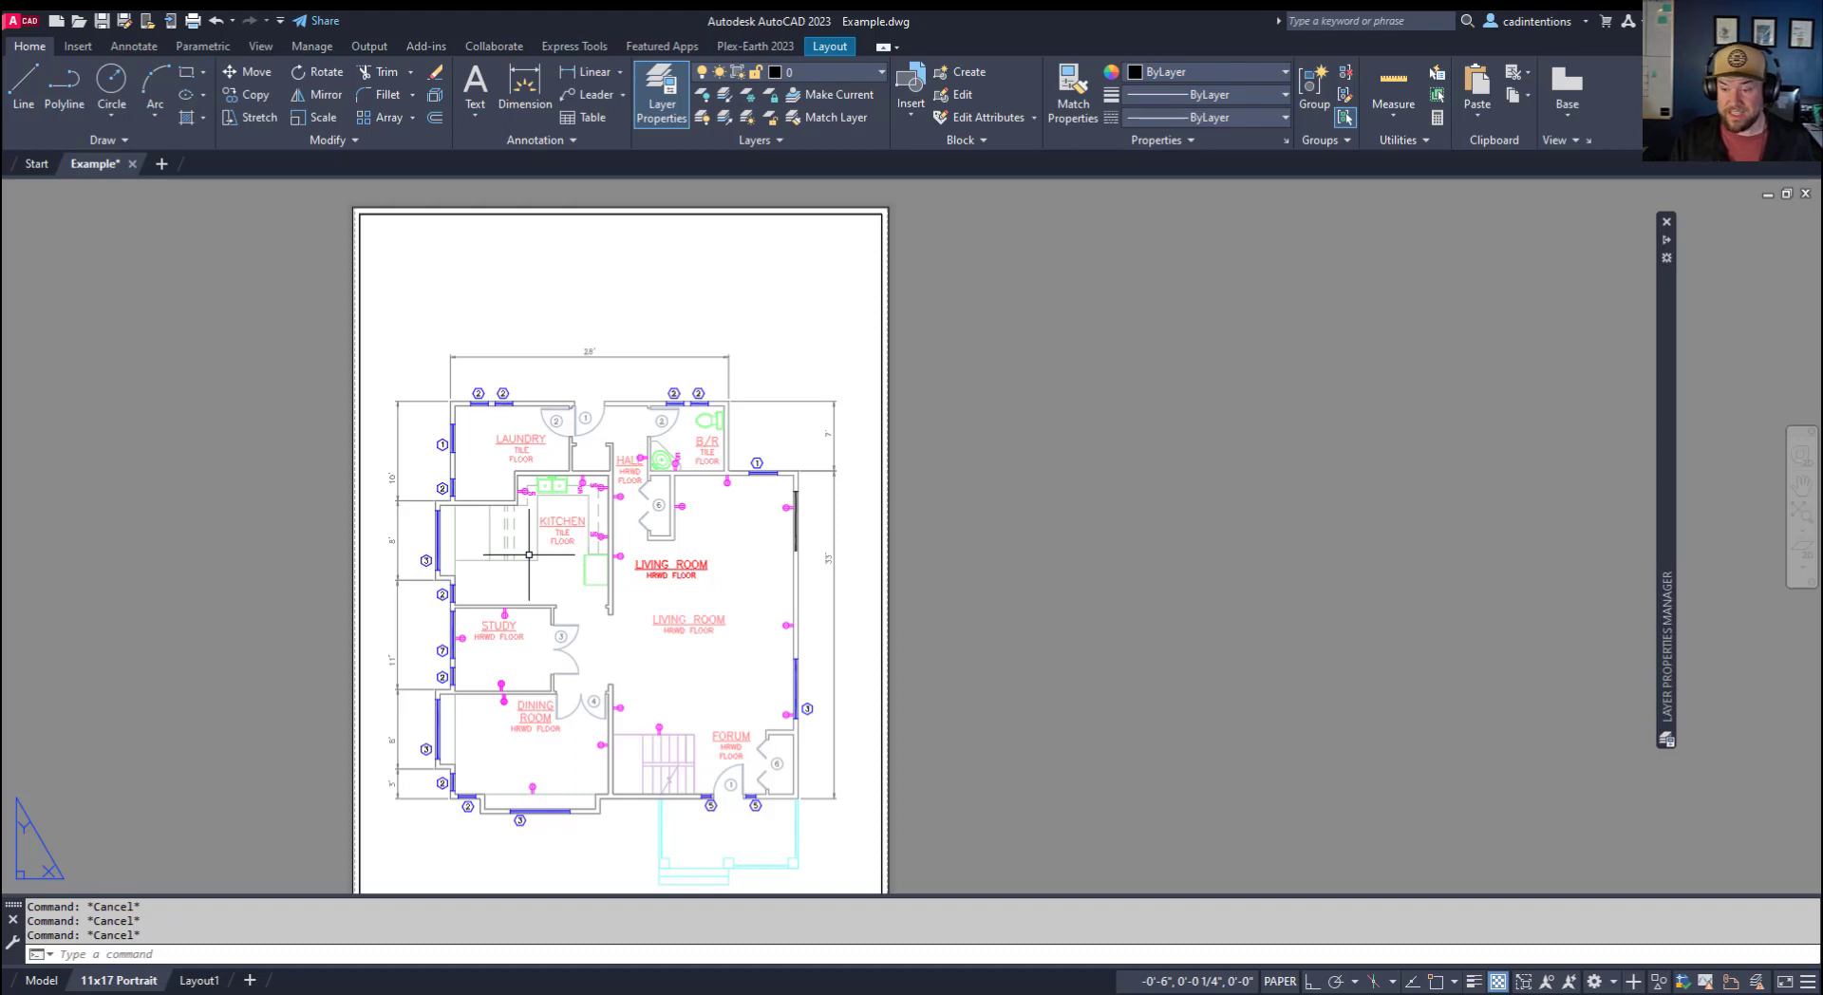
# Send the paper-space LIVING ROOM label back into model space with CHSPACE.
pyautogui.write('chspace')
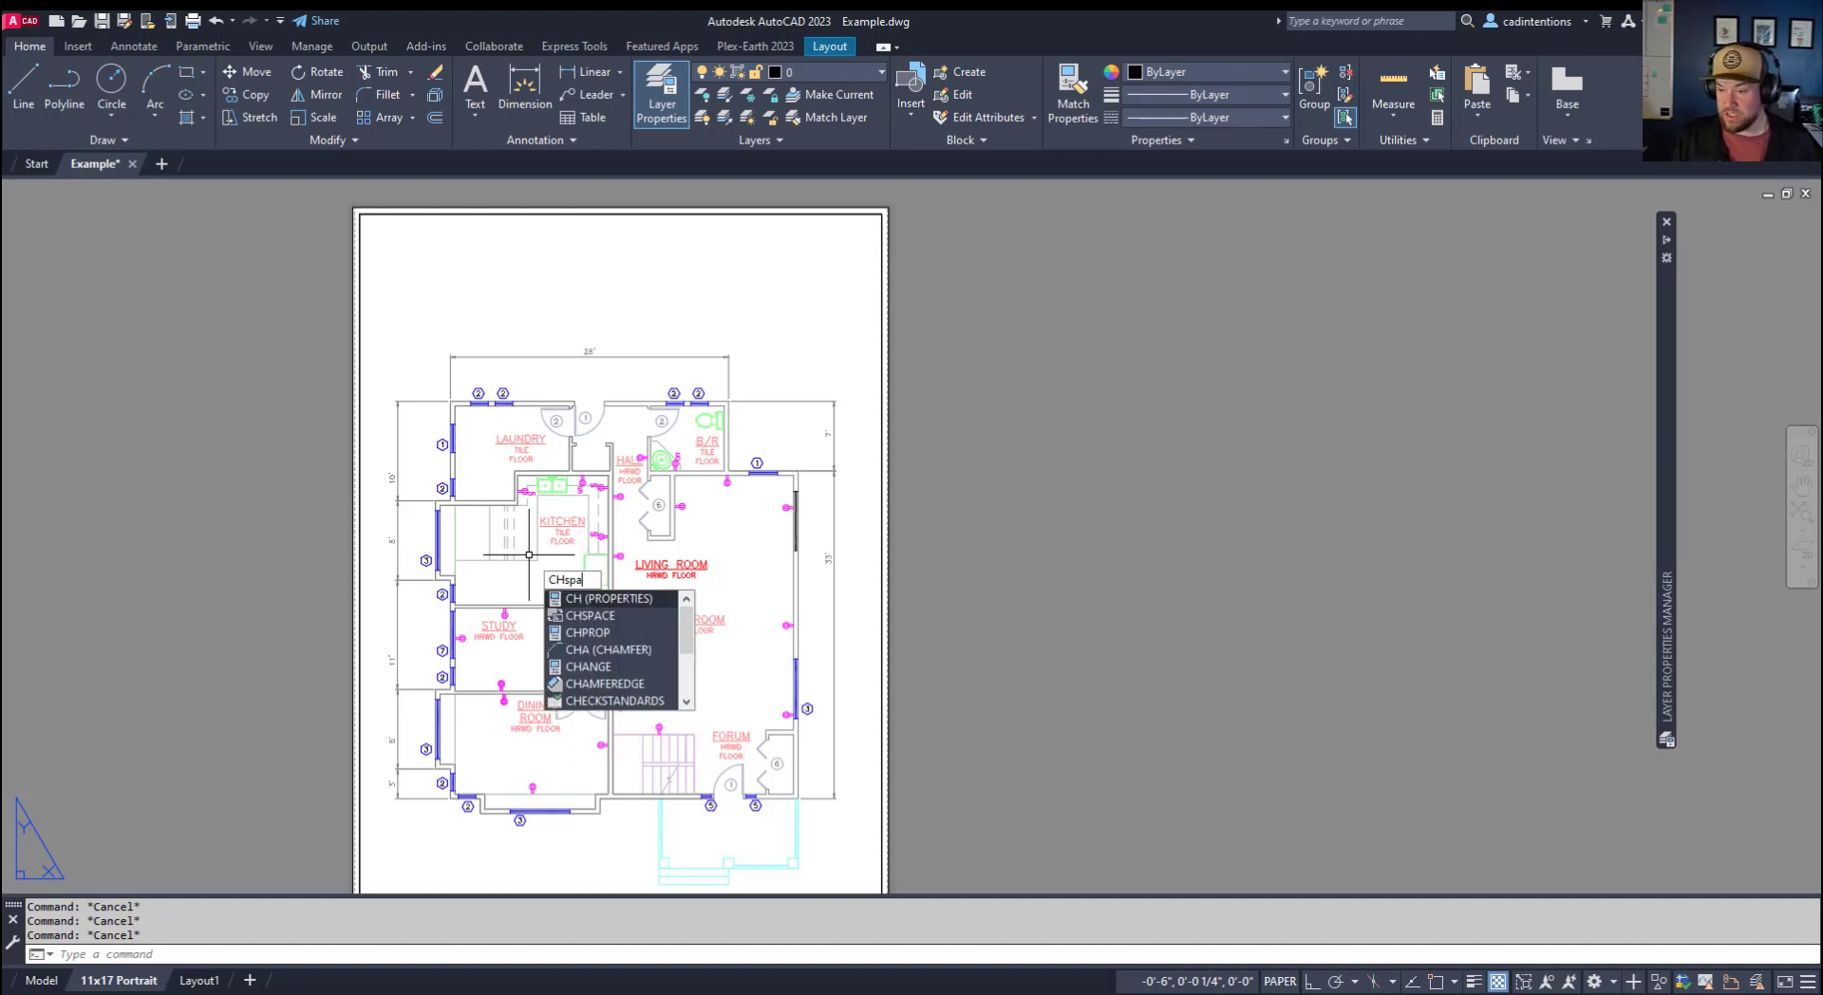
pyautogui.press('Return')
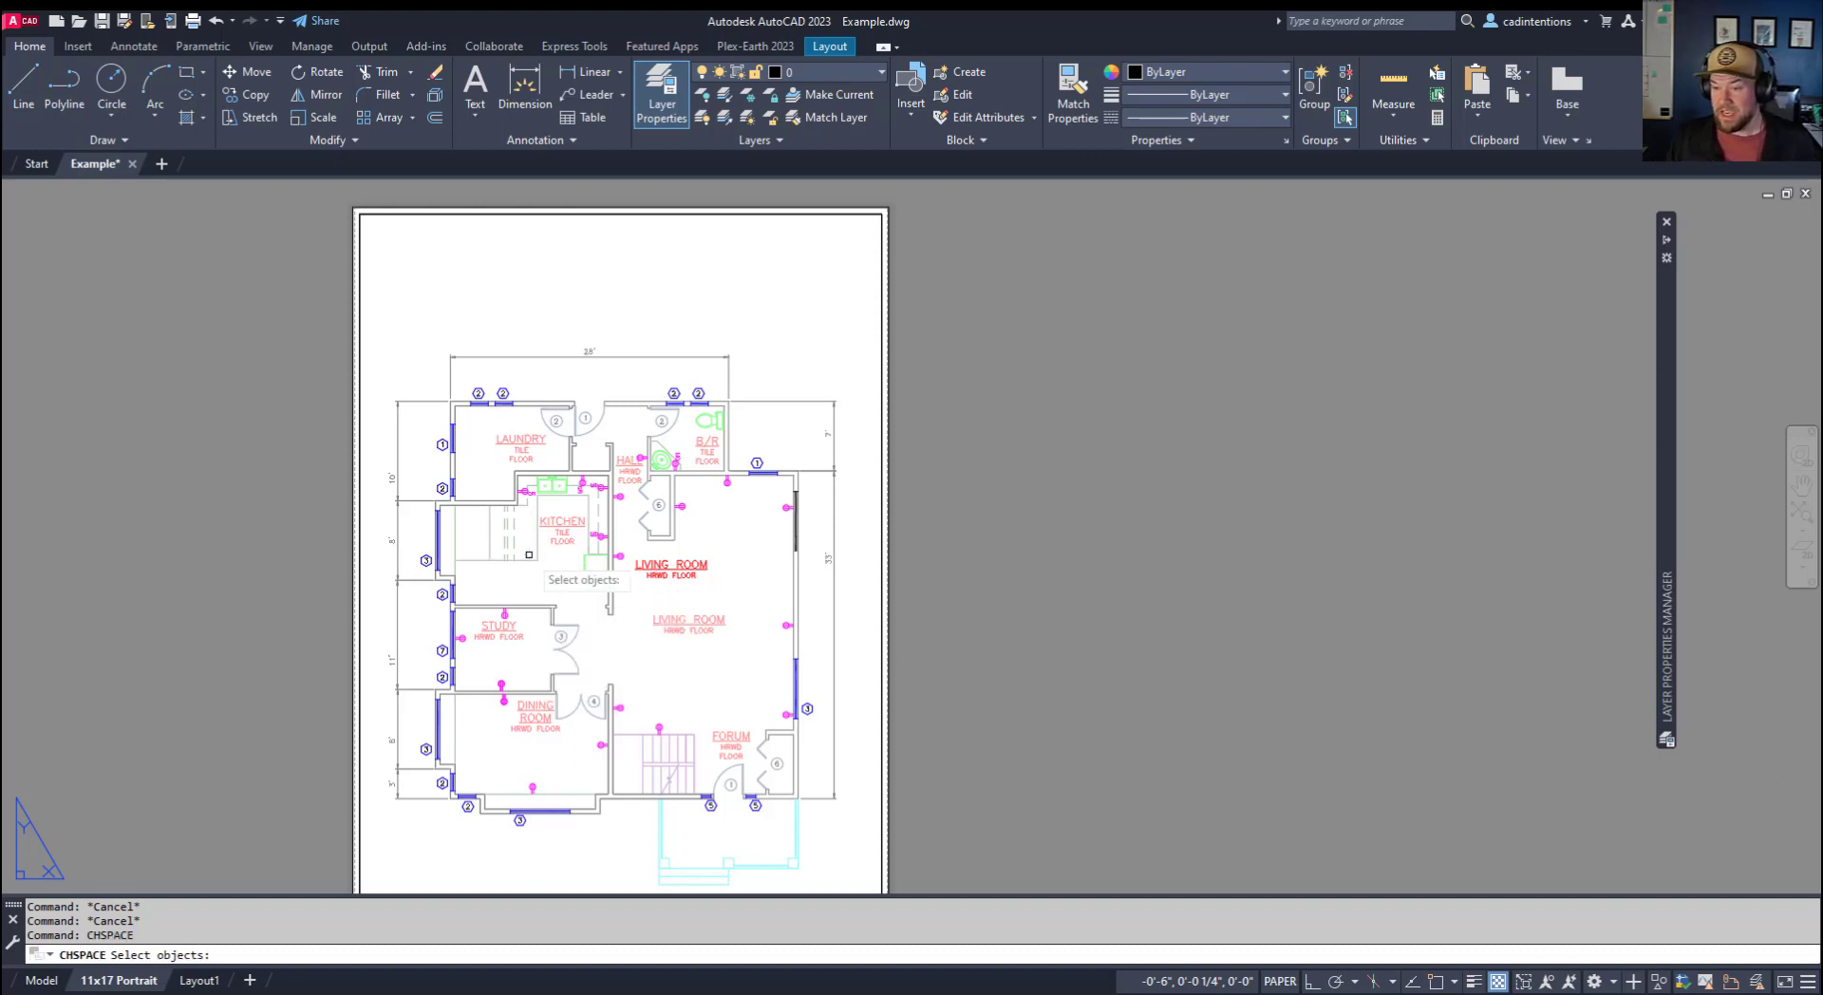
pyautogui.click(672, 566)
pyautogui.press('Return')
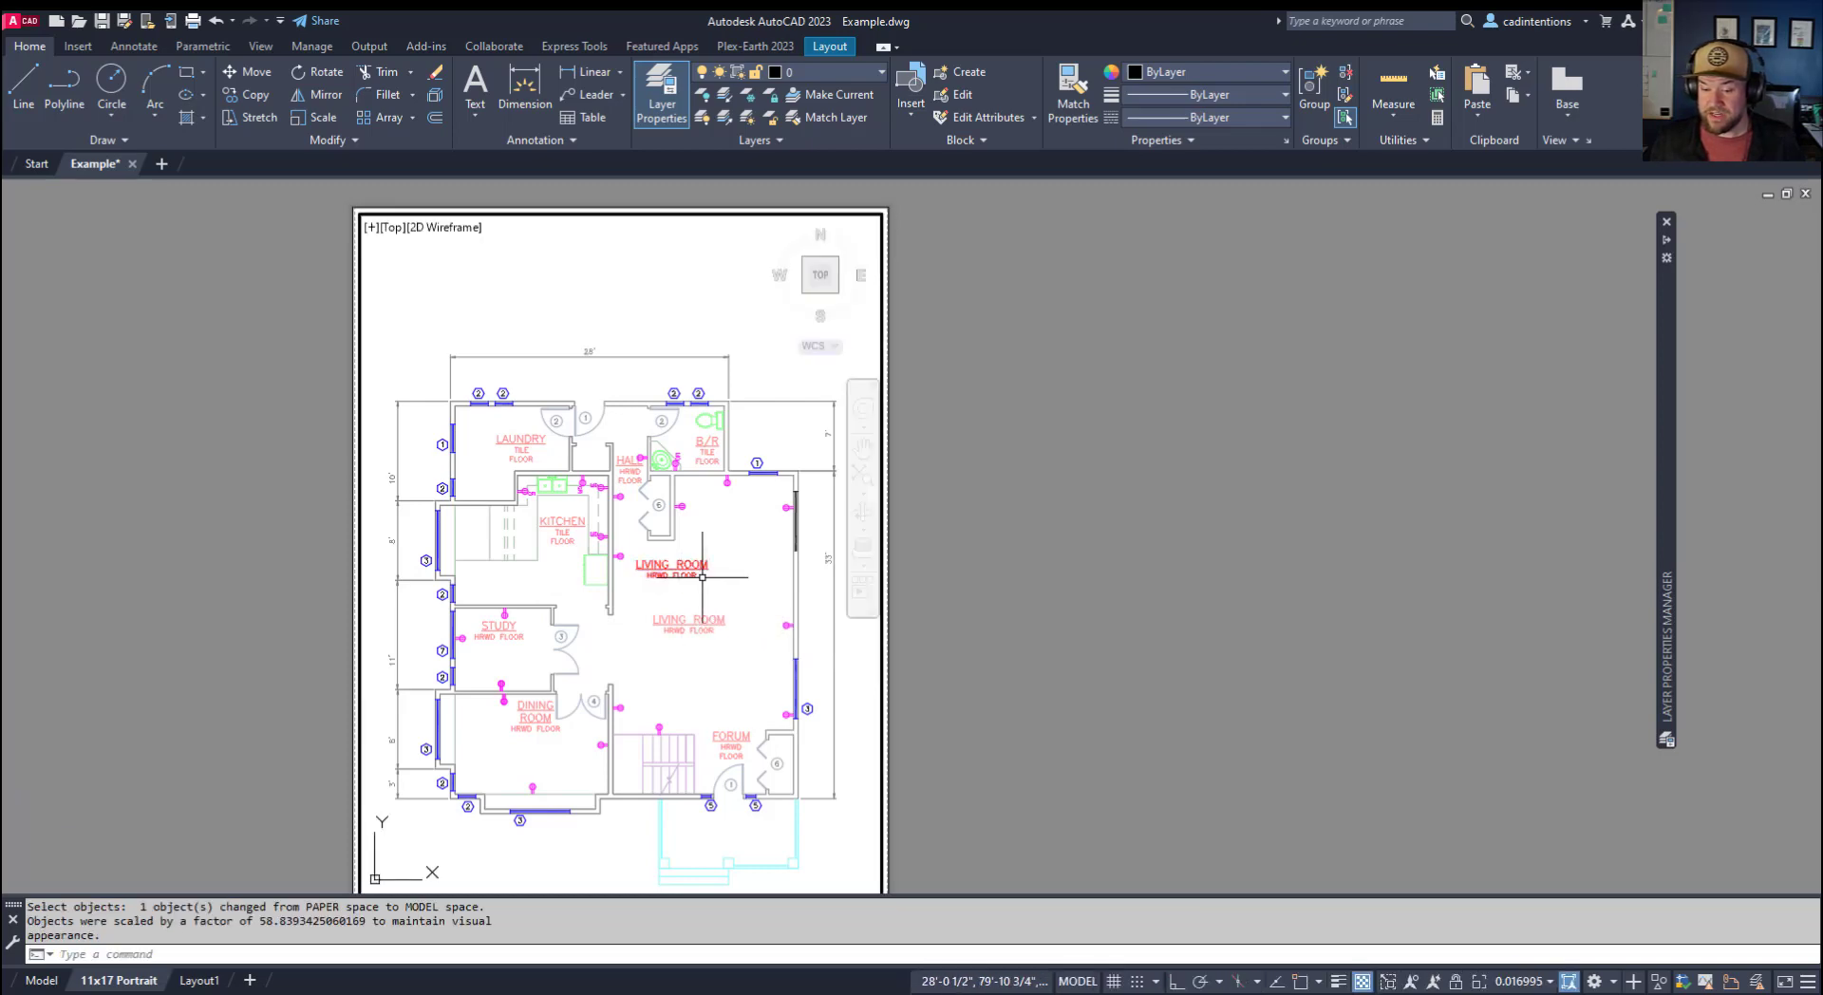
pyautogui.moveTo(689, 597)
pyautogui.mouseDown(button='middle')
pyautogui.moveTo(708, 517)
pyautogui.moveTo(703, 532)
pyautogui.mouseUp(button='middle')
pyautogui.doubleClick(1067, 619)
pyautogui.press('Escape')
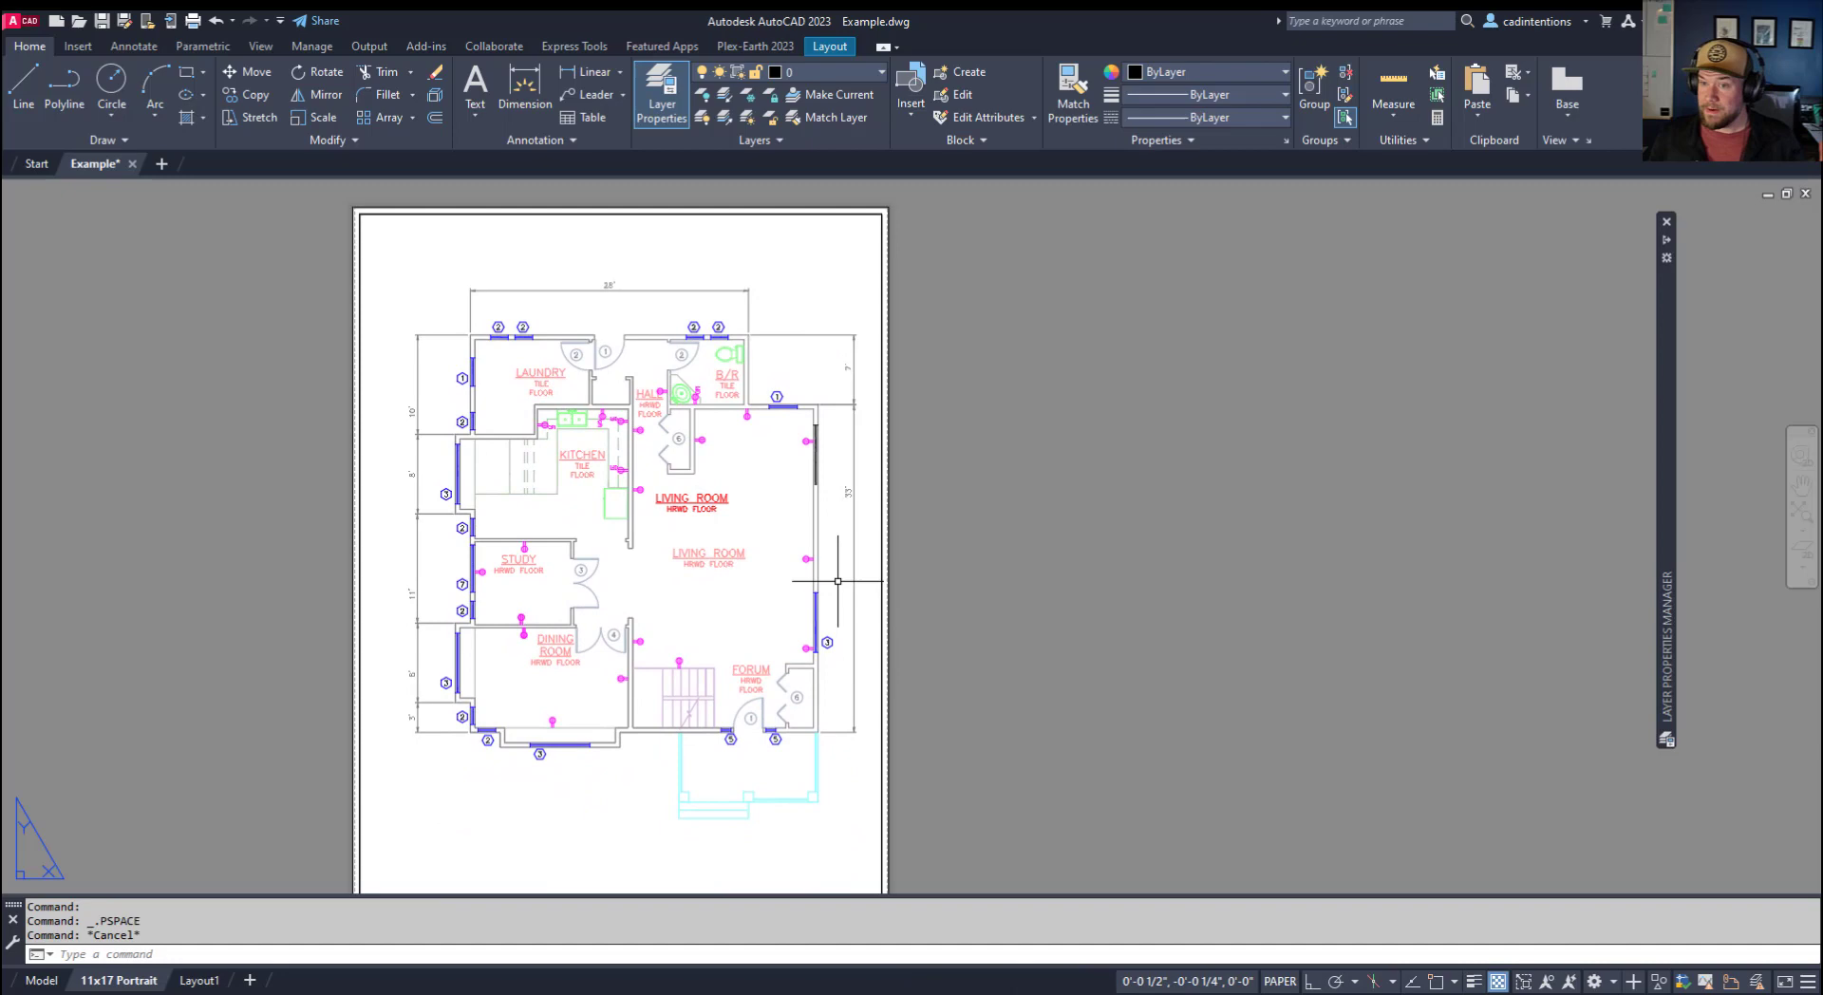